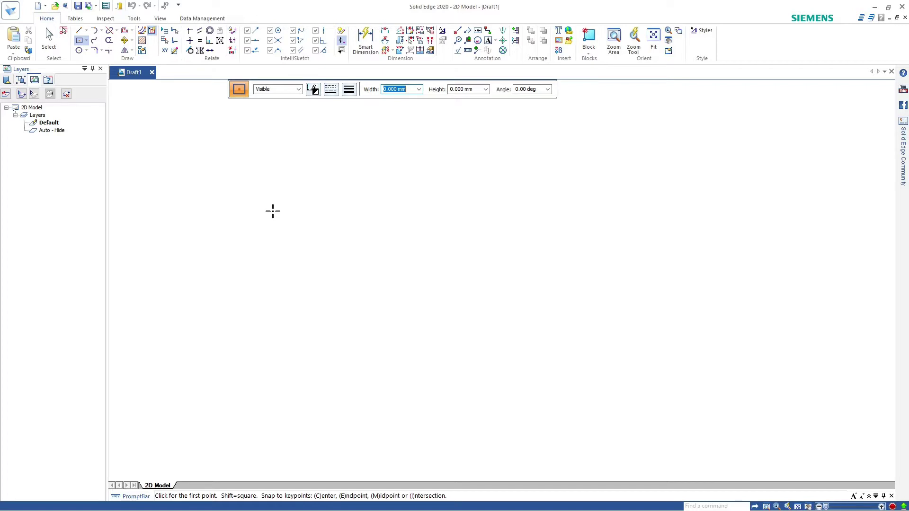
# Draw a 70 mm diameter circle on the empty sheet.
pyautogui.click(160, 19)
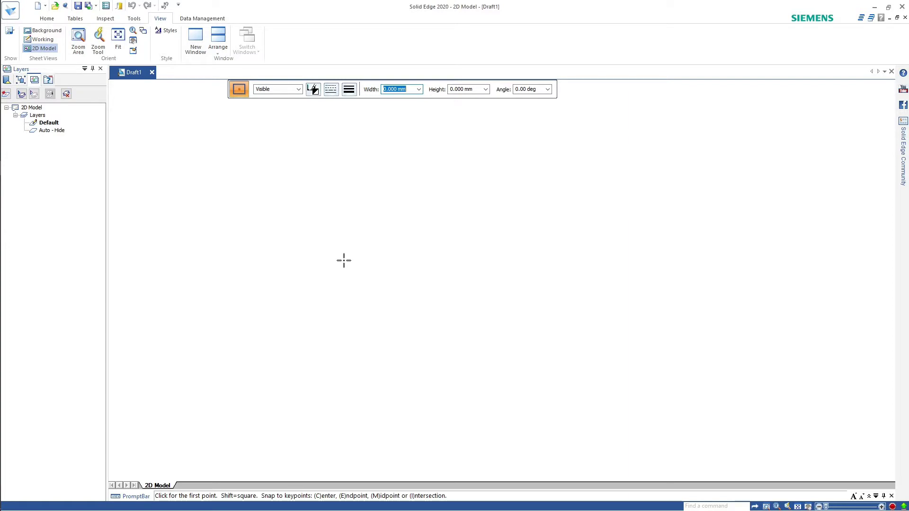
pyautogui.click(47, 18)
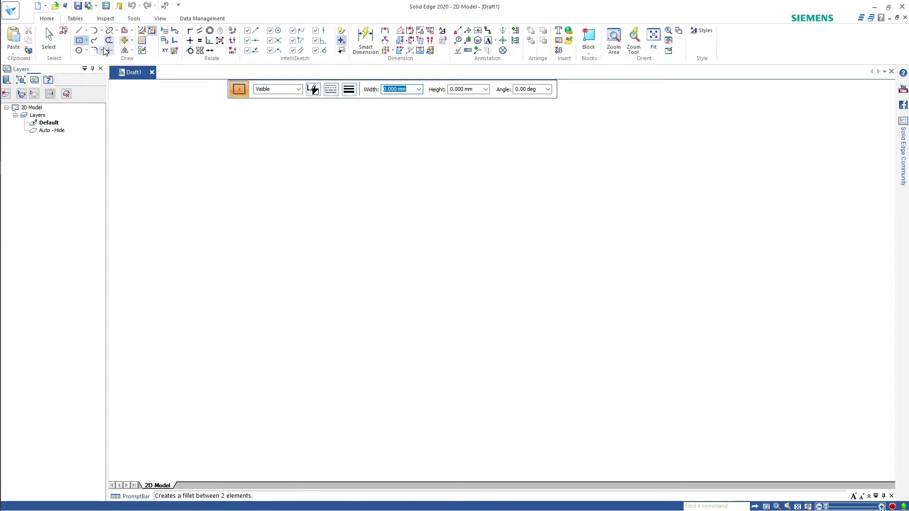
pyautogui.click(79, 50)
pyautogui.click(415, 347)
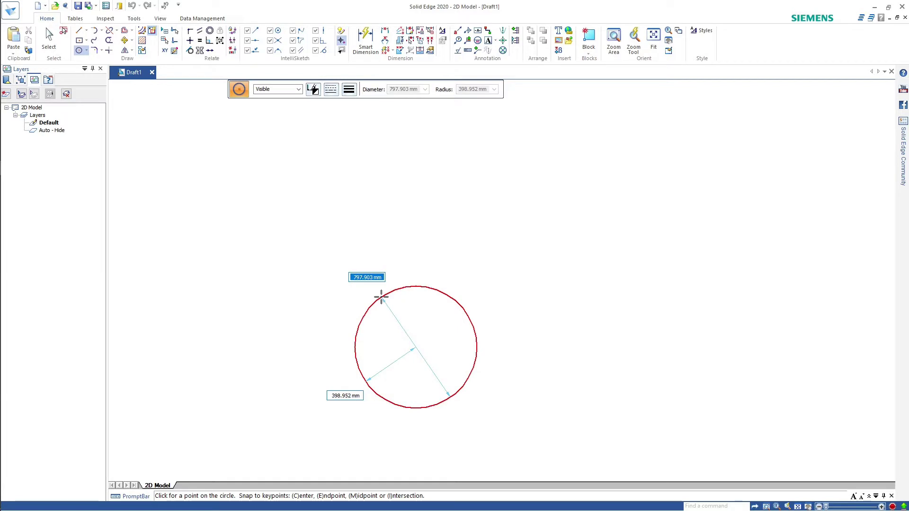
pyautogui.write('7')
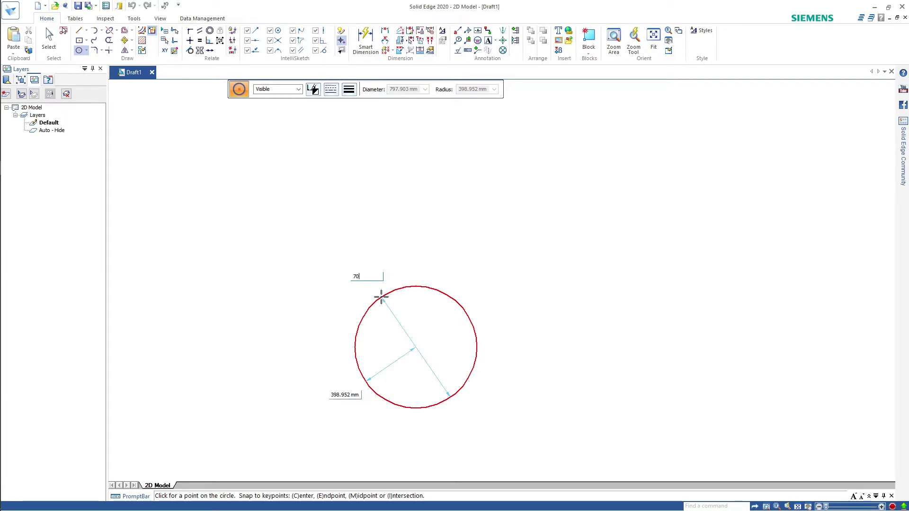
pyautogui.write('0')
pyautogui.press('Return')
pyautogui.scroll(5, 444, 354)
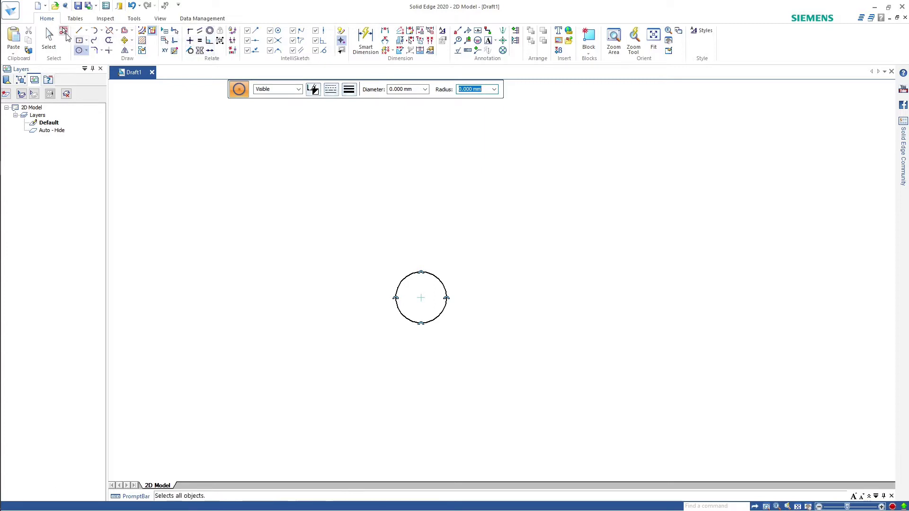
# Draw a 16 mm line from the circle's centre at -135°.
pyautogui.click(78, 30)
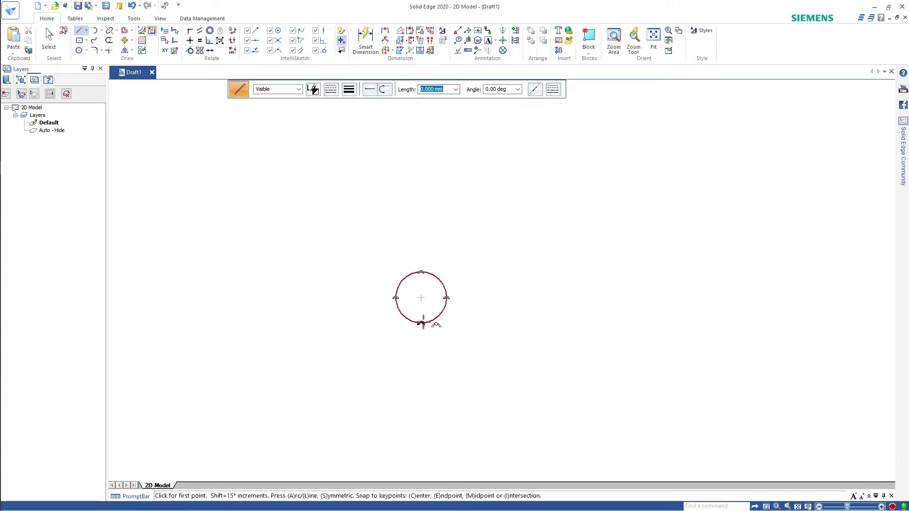
pyautogui.click(421, 298)
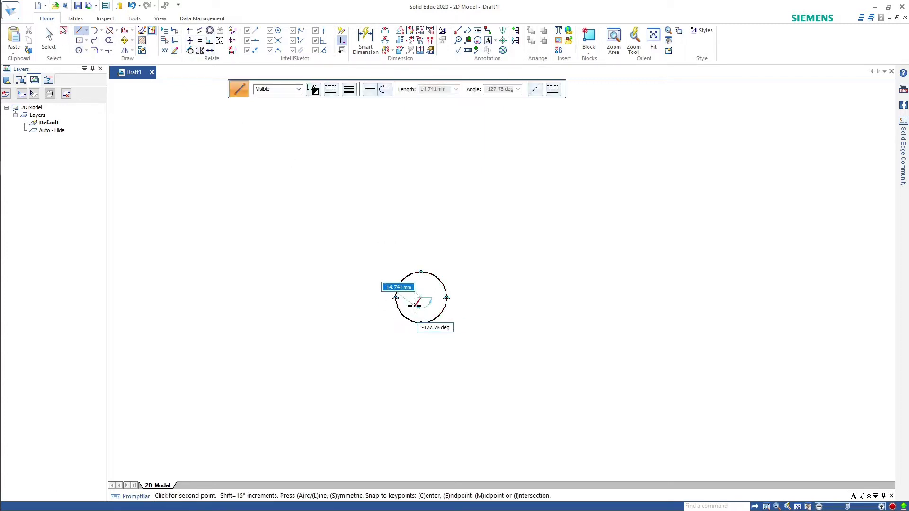
pyautogui.write('1')
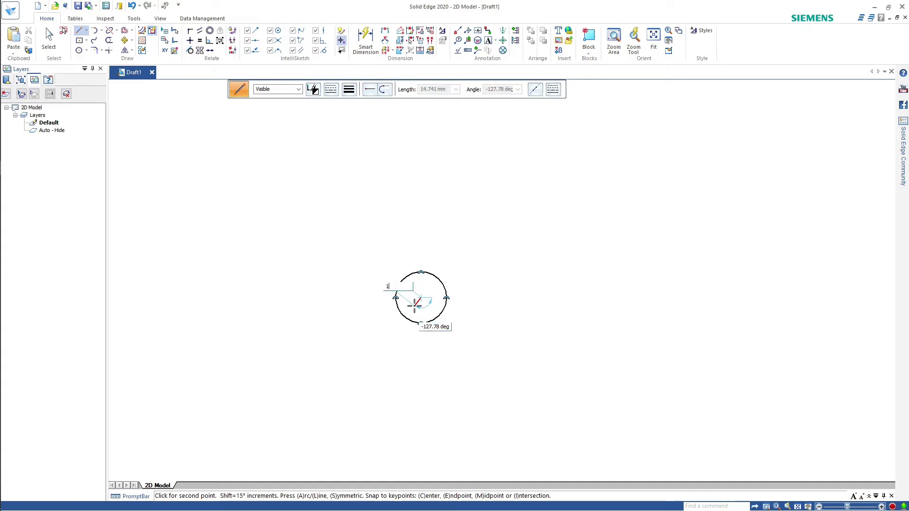
pyautogui.press('Tab')
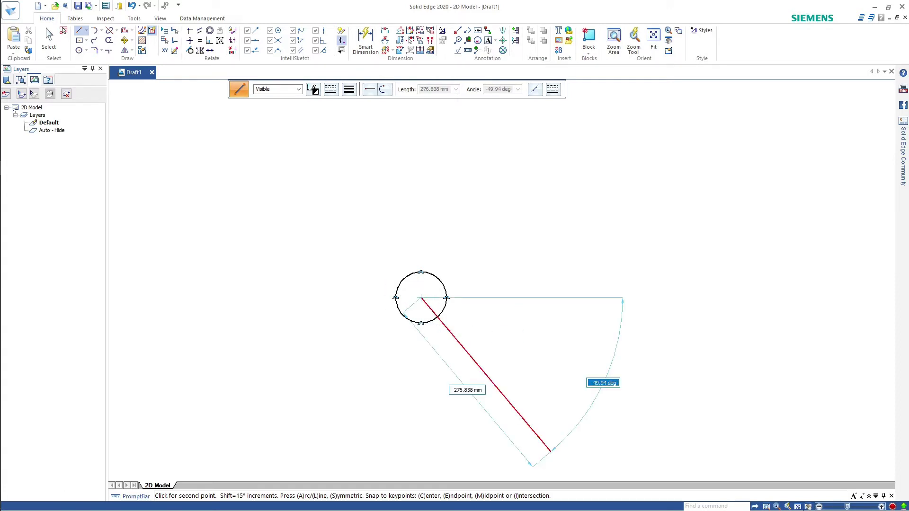
pyautogui.press('BackSpace')
pyautogui.press('Tab')
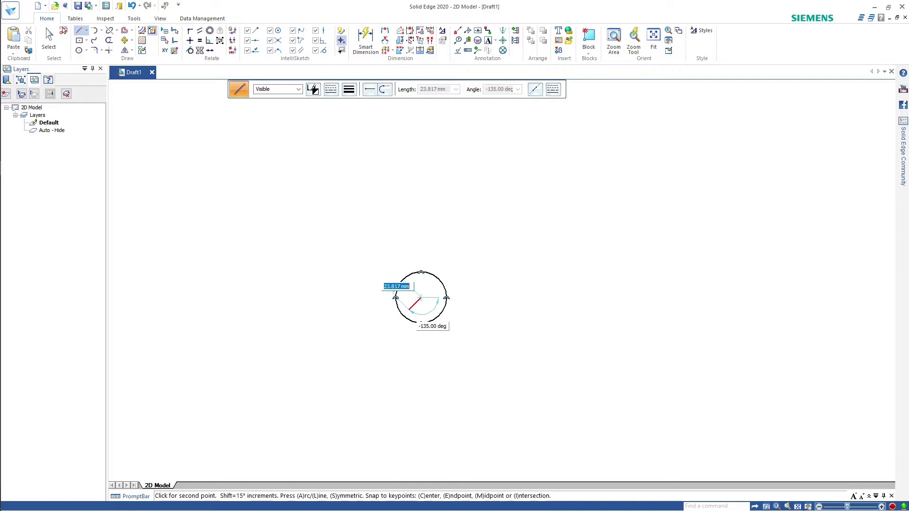
pyautogui.scroll(5, 408, 299)
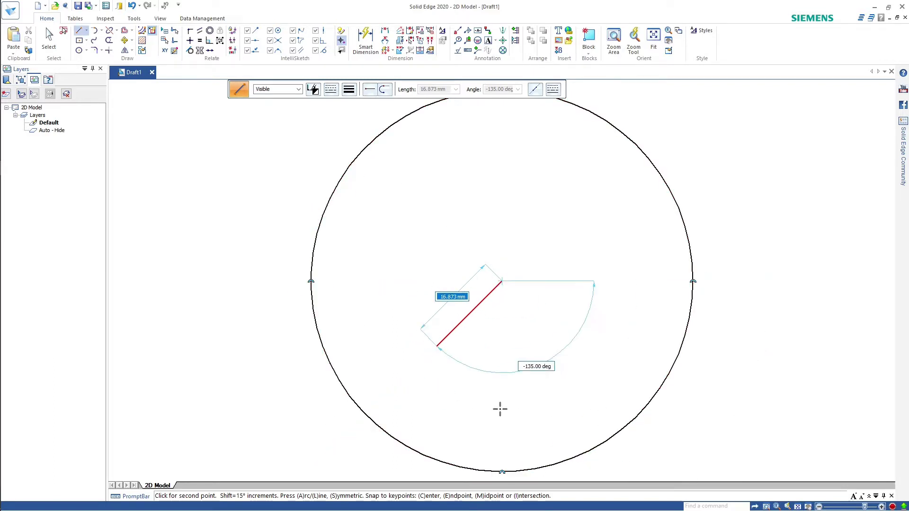
pyautogui.write('16')
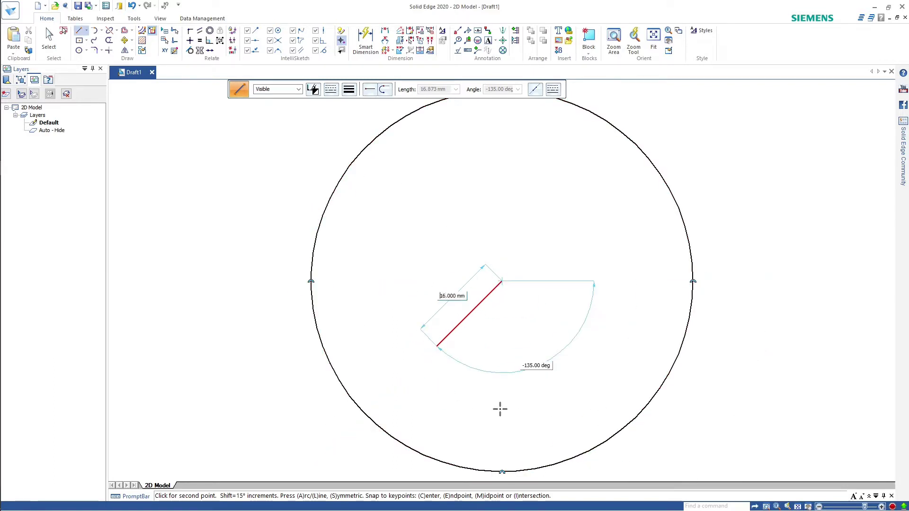
pyautogui.press('Return')
pyautogui.press('Escape')
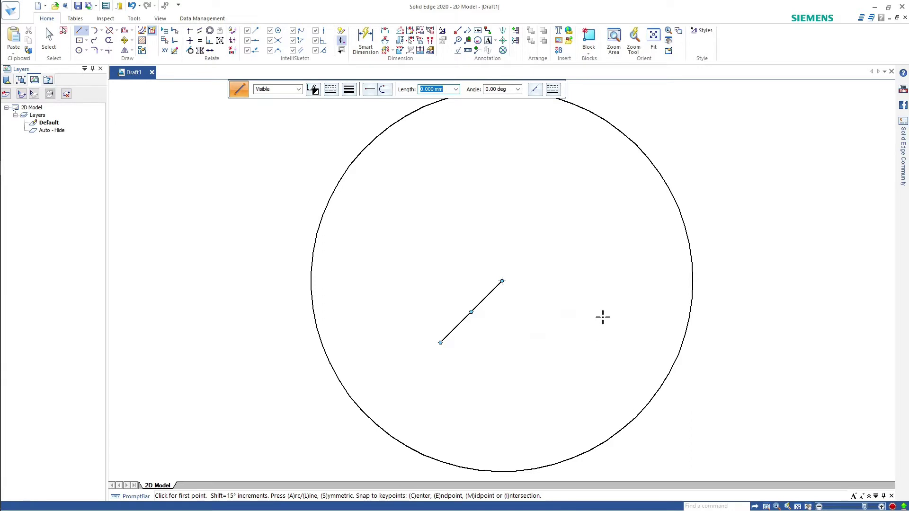
pyautogui.scroll(-1, 595, 322)
pyautogui.scroll(-2, 533, 311)
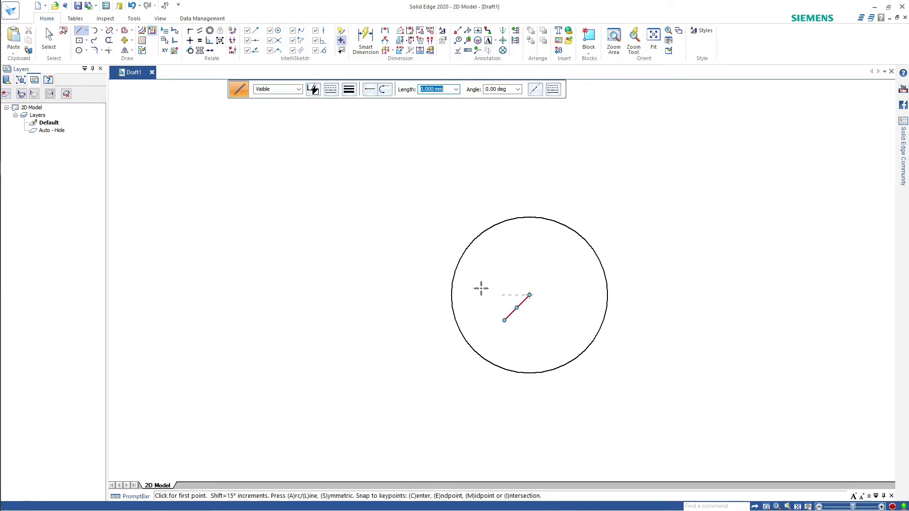
# Draw a 164 mm diameter circle centred on the angled line's lower end.
pyautogui.click(79, 51)
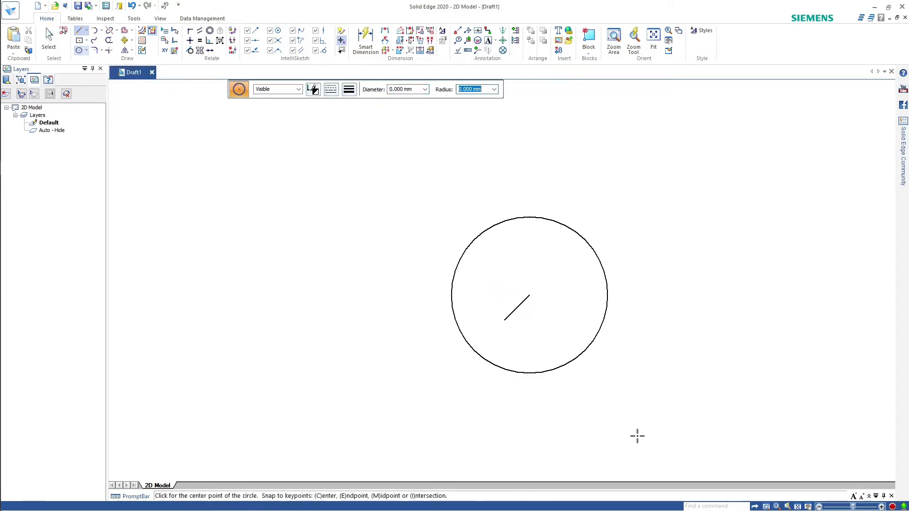
pyautogui.click(504, 321)
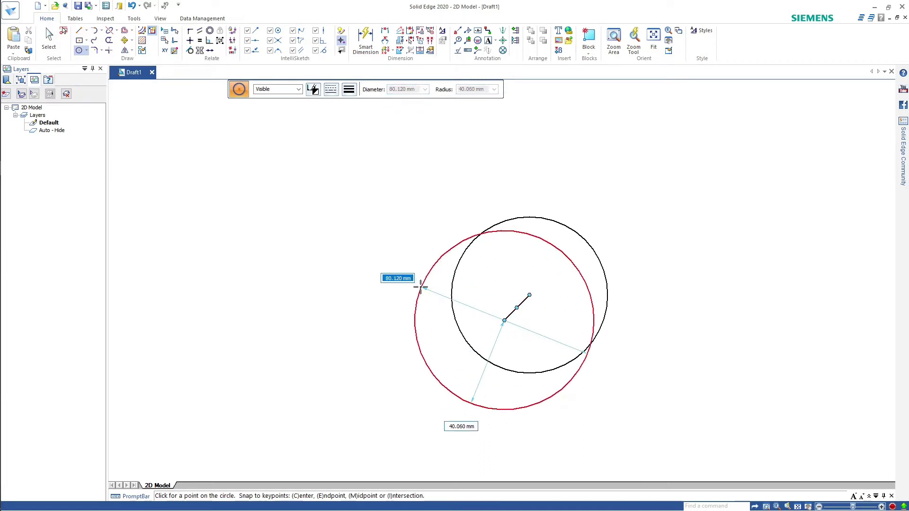
pyautogui.write('164')
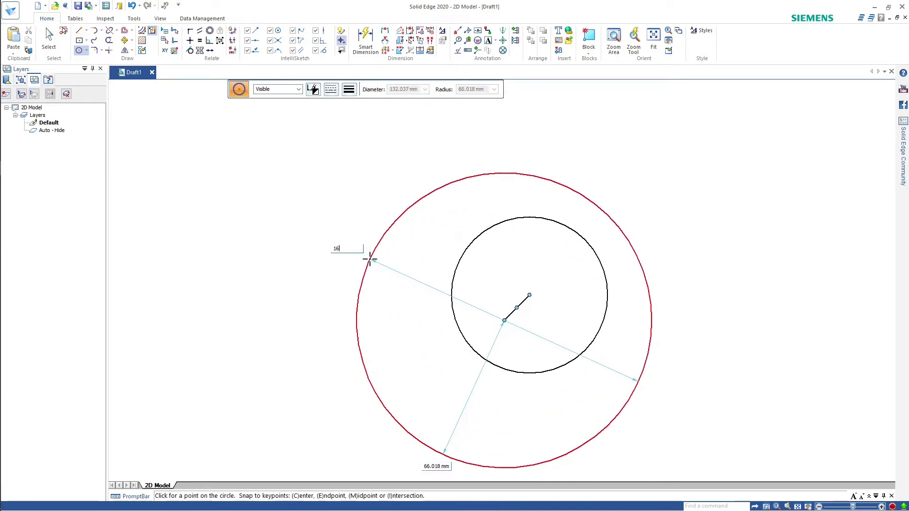
pyautogui.press('Return')
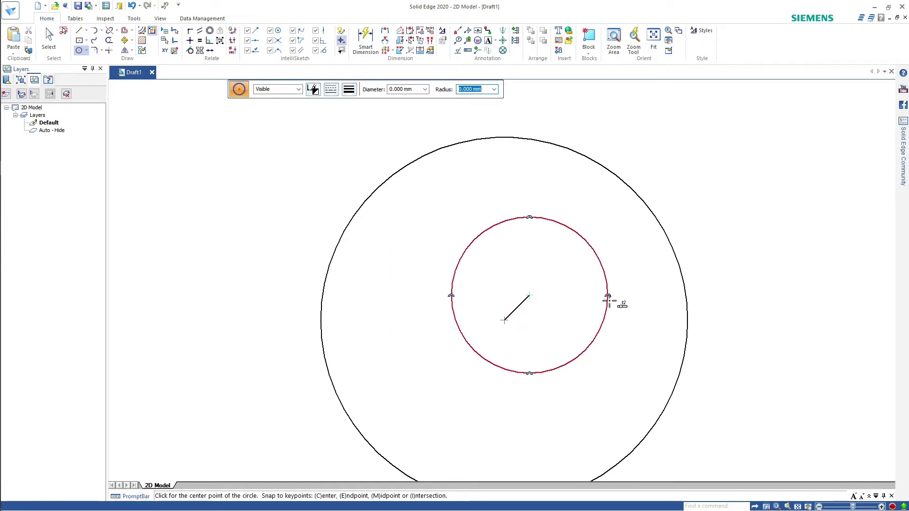
# Draw a dash-dot horizontal centreline from the inner circle's centre far to the right.
pyautogui.click(79, 29)
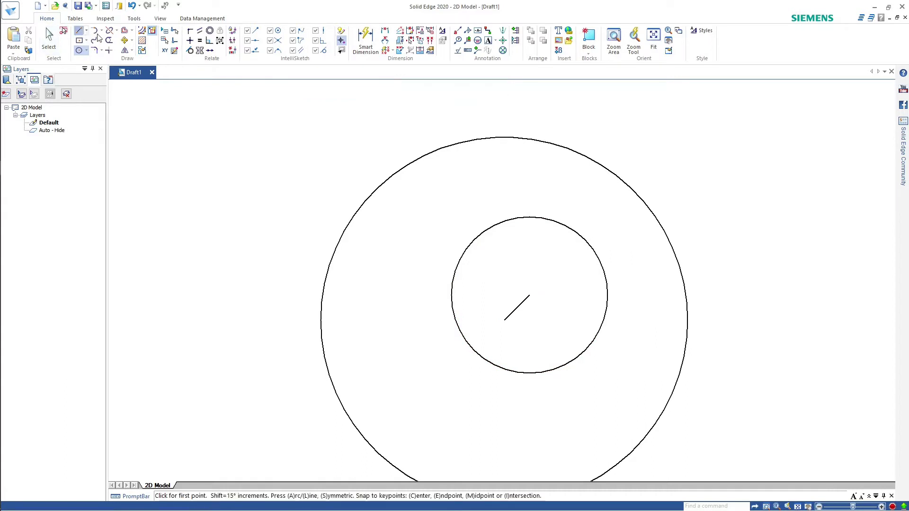
pyautogui.click(330, 90)
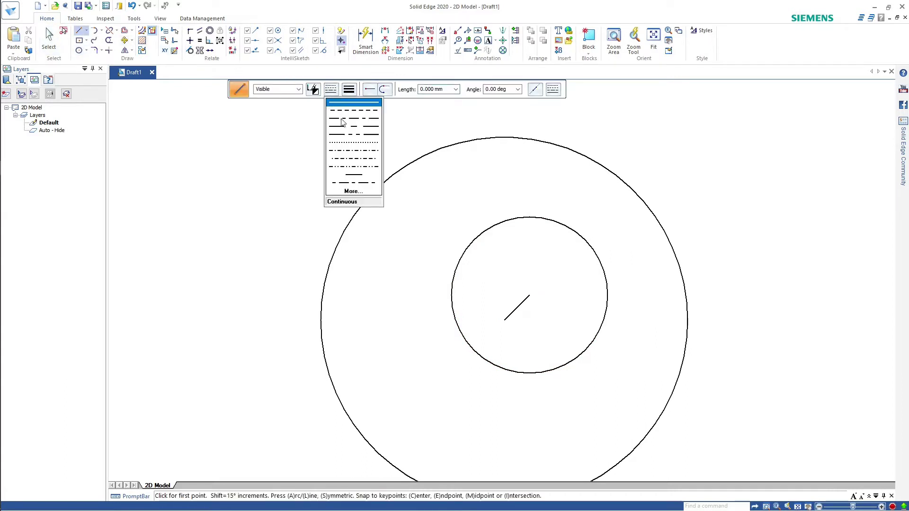
pyautogui.click(343, 119)
pyautogui.click(529, 295)
pyautogui.click(825, 295)
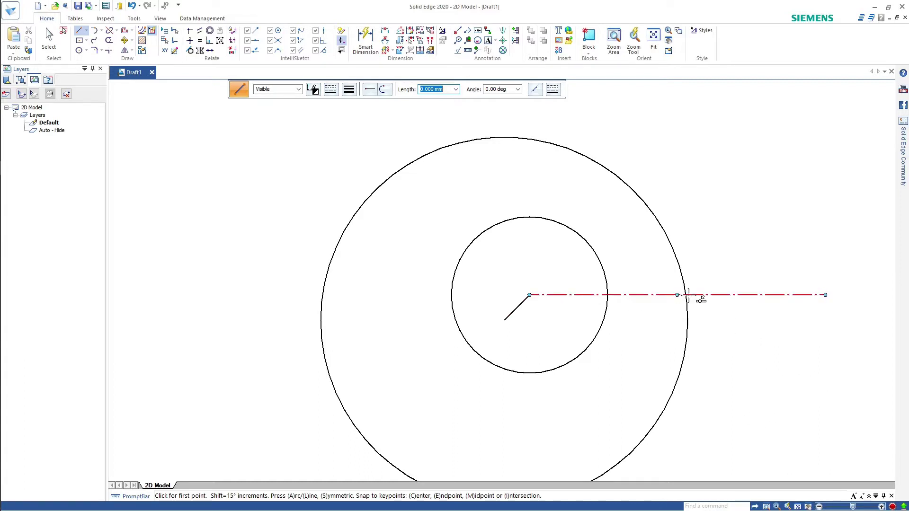
# Add a 70 mm radius circle where the centreline meets the outer circle.
pyautogui.click(79, 50)
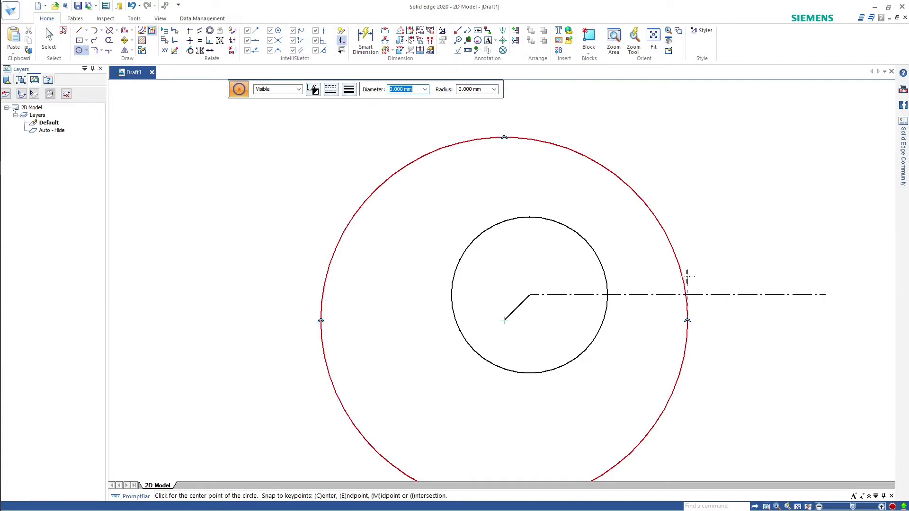
pyautogui.click(685, 294)
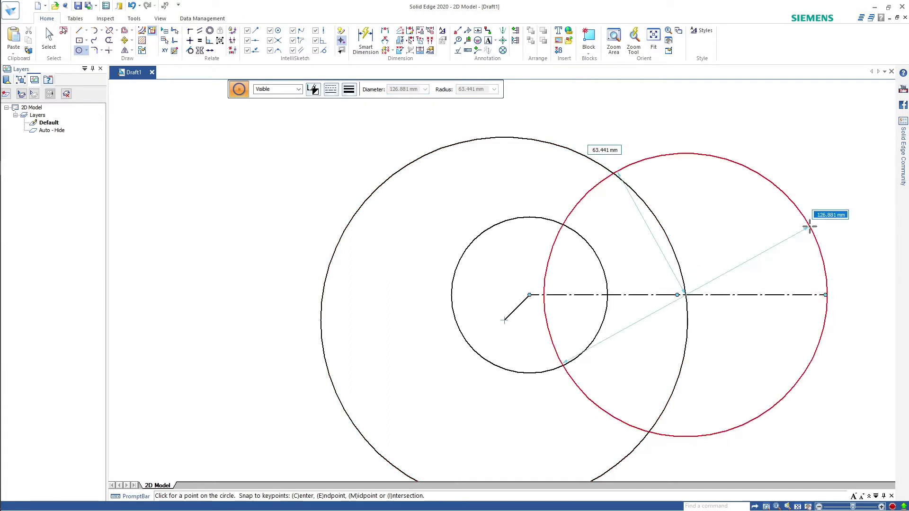
pyautogui.press('Tab')
pyautogui.write('7')
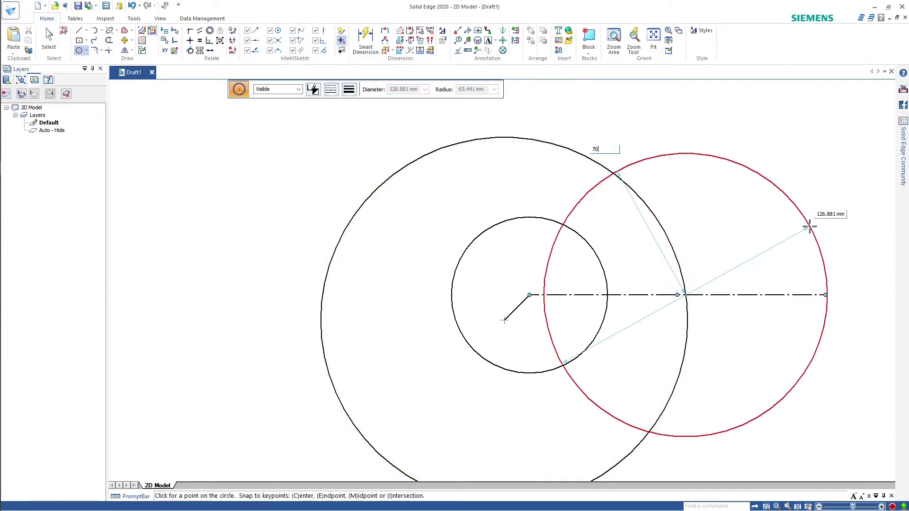
pyautogui.press('Return')
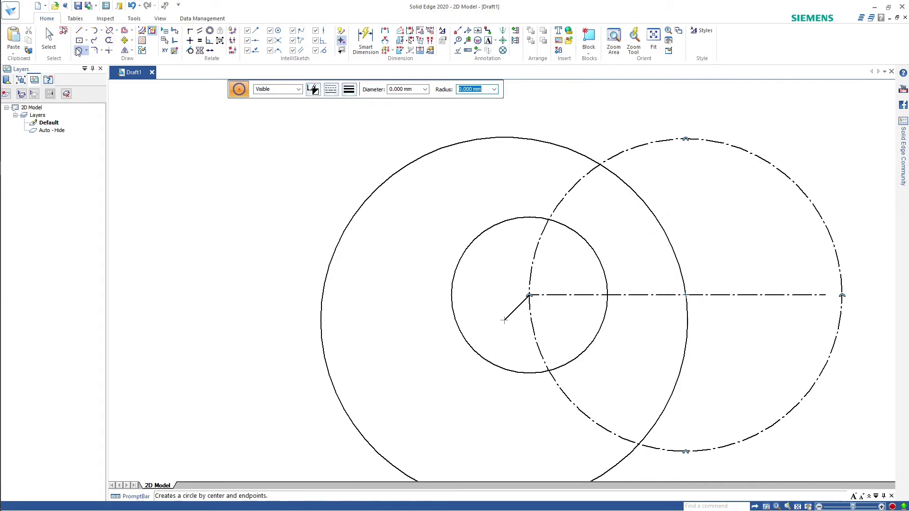
# Draw a 70 mm arc from where the large circle meets the centreline, curving up-right.
pyautogui.click(101, 30)
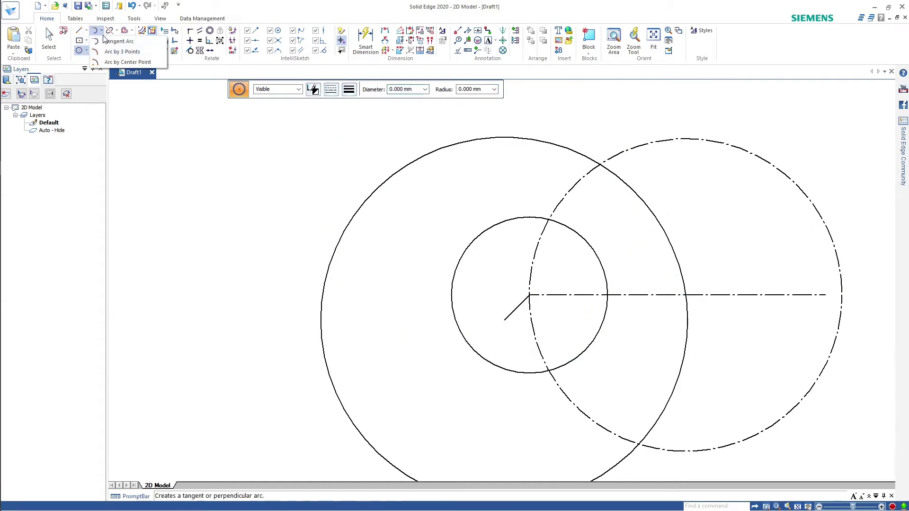
pyautogui.click(99, 64)
pyautogui.scroll(2, 828, 296)
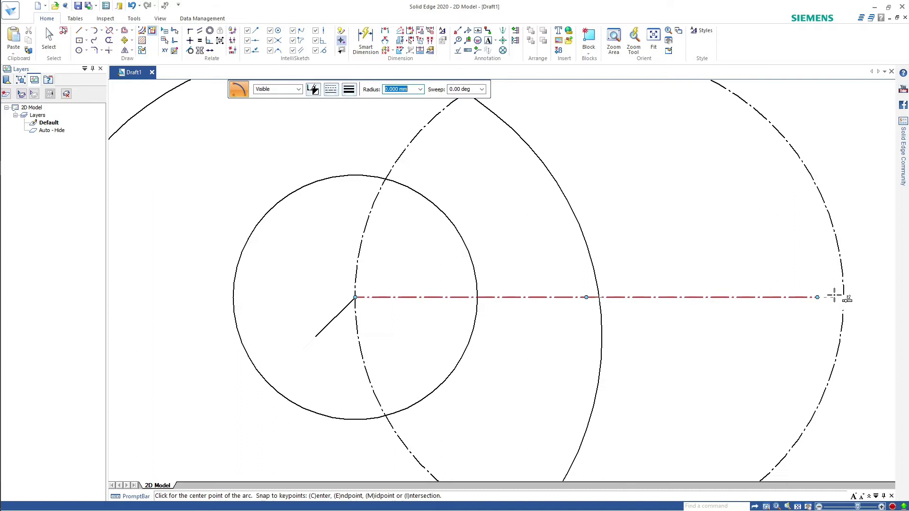
pyautogui.click(842, 298)
pyautogui.scroll(-3, 633, 379)
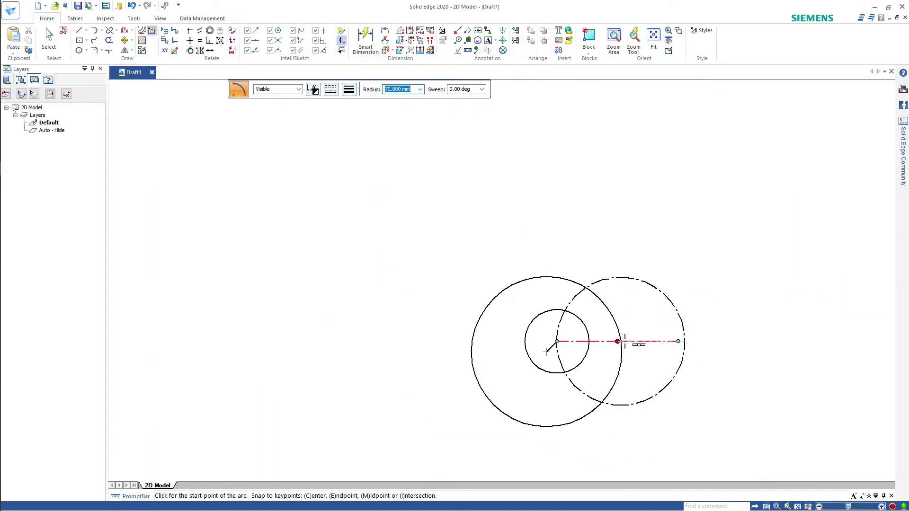
pyautogui.scroll(3, 624, 340)
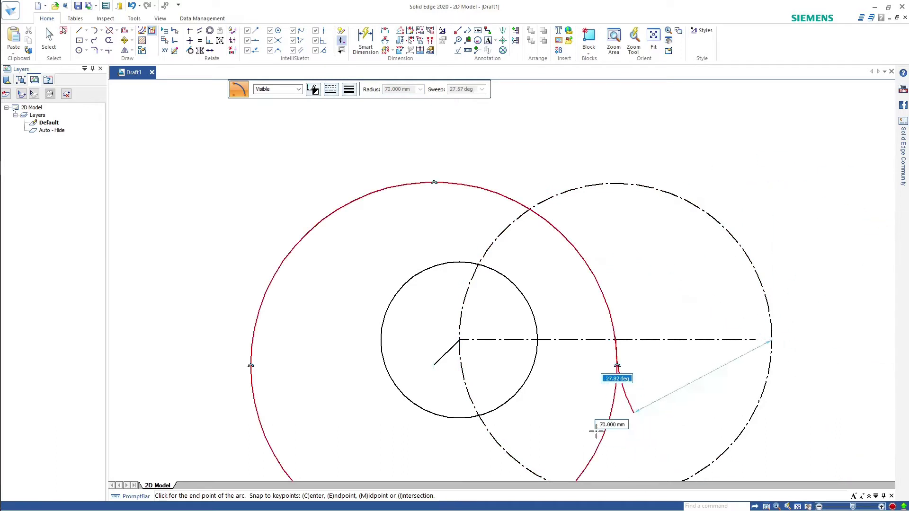
pyautogui.click(615, 340)
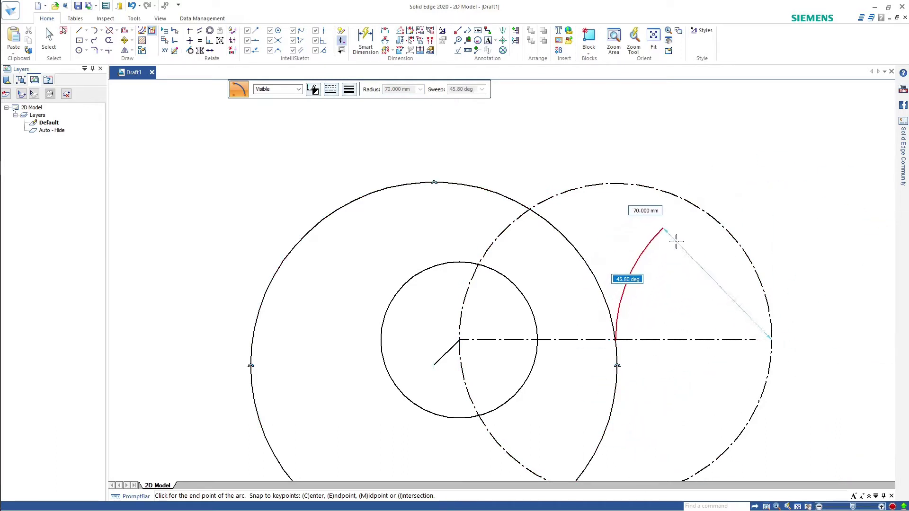
pyautogui.click(662, 227)
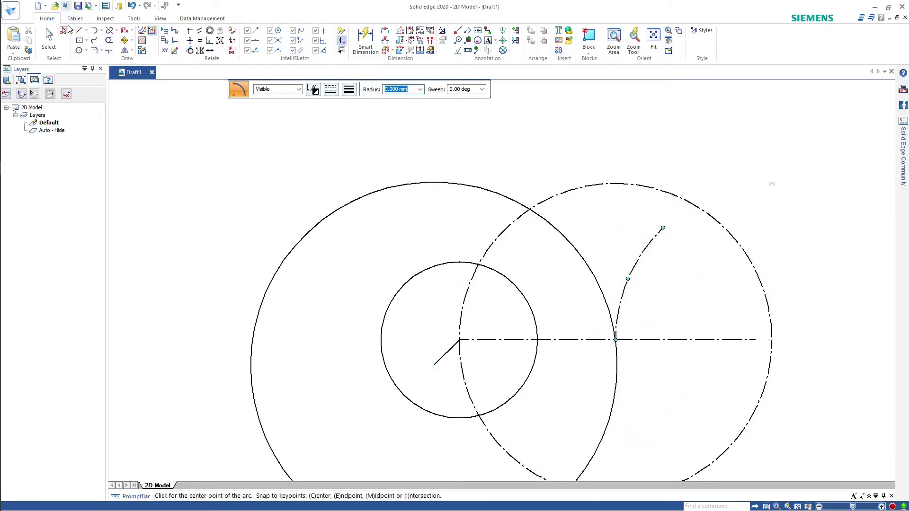
pyautogui.click(54, 43)
# Delete the dash-dot construction circle and make the arc a solid line.
pyautogui.click(51, 42)
pyautogui.click(611, 184)
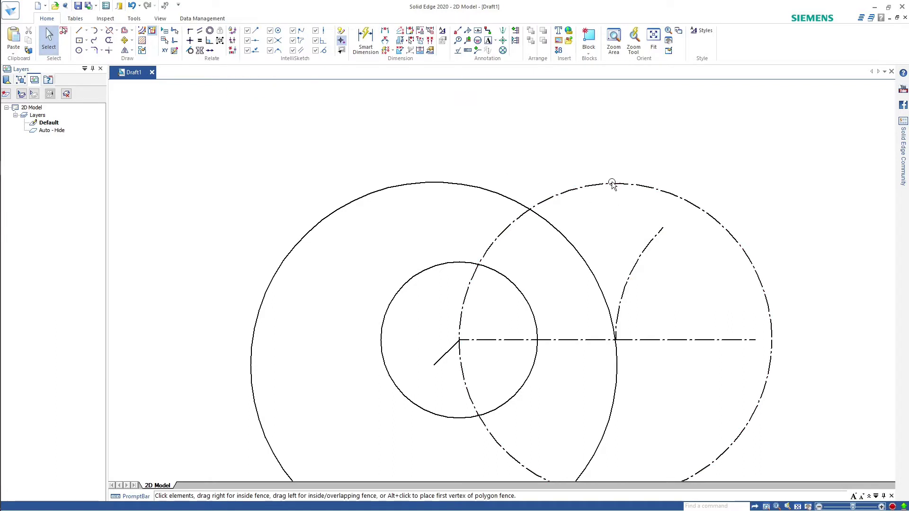
pyautogui.press('Delete')
pyautogui.click(637, 262)
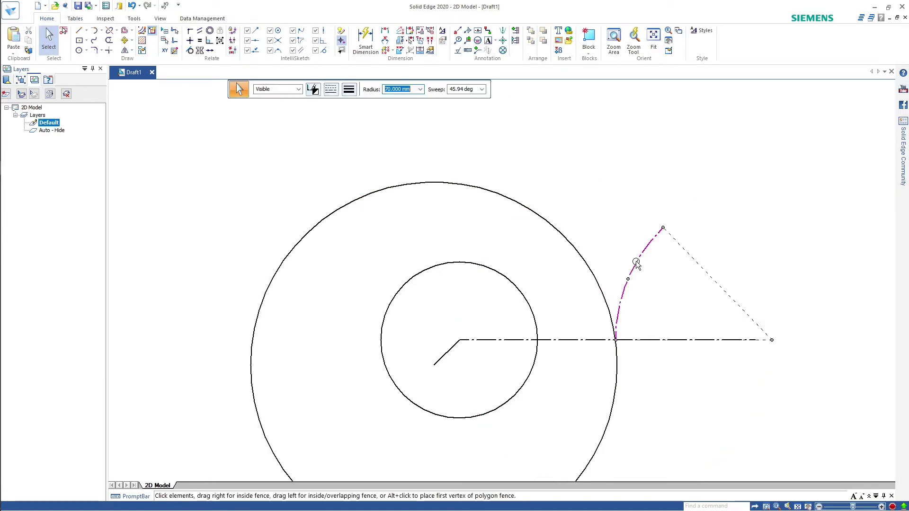
pyautogui.click(330, 91)
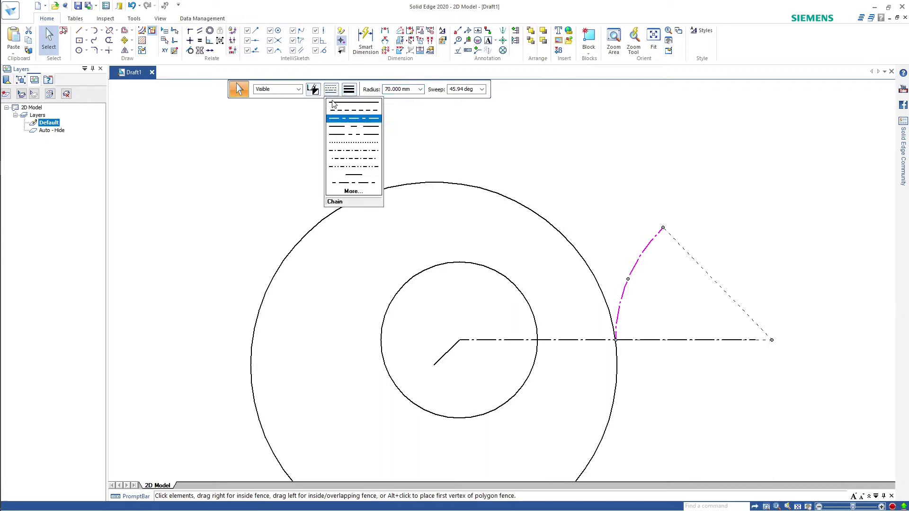
pyautogui.click(334, 104)
pyautogui.press('Escape')
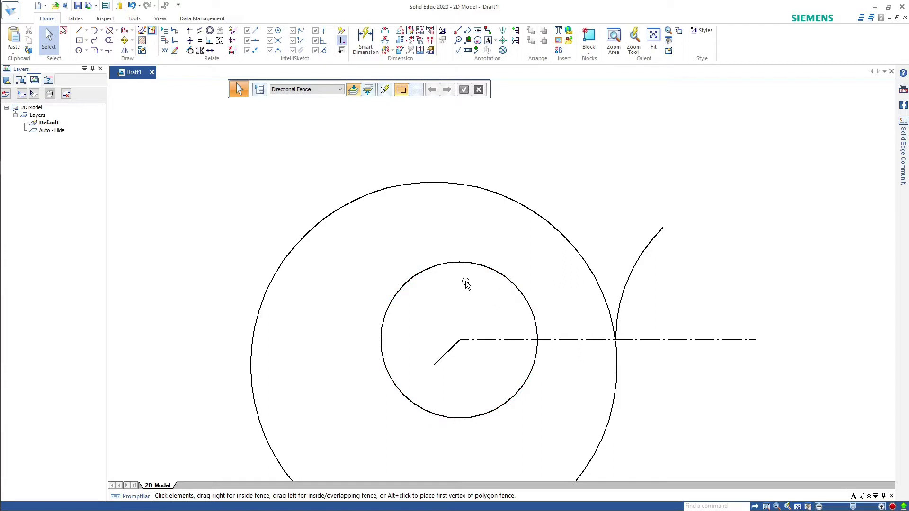
# Offset the centreline 25 mm downward.
pyautogui.click(124, 30)
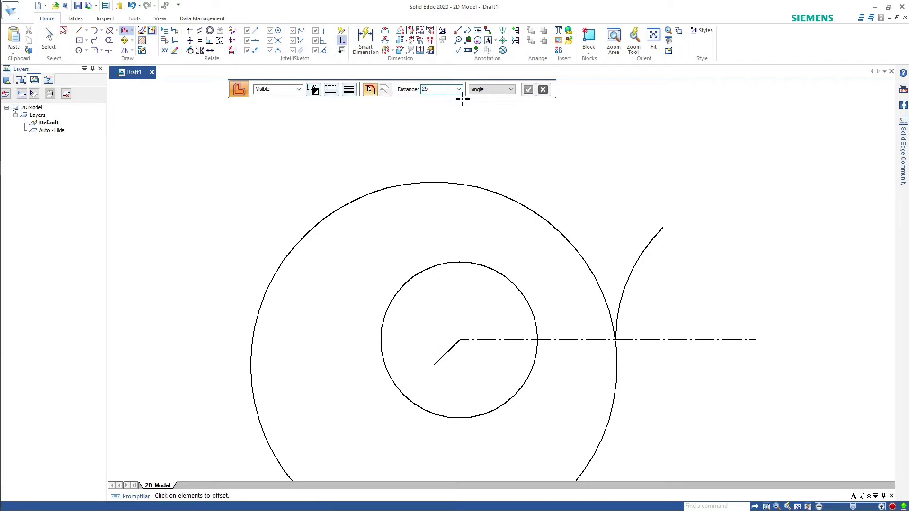
pyautogui.write('25')
pyautogui.press('Return')
pyautogui.click(665, 339)
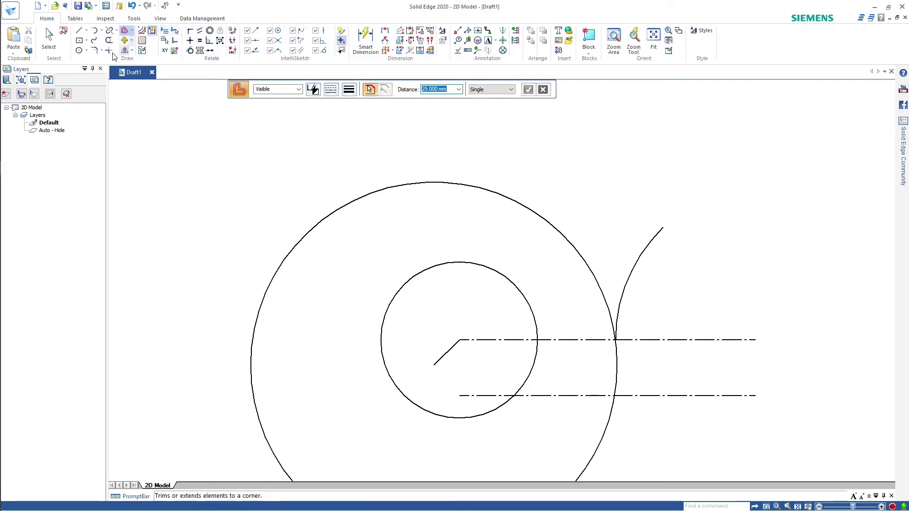
# Draw a 97 mm radius (35+62) circle concentric with the existing circles.
pyautogui.click(79, 50)
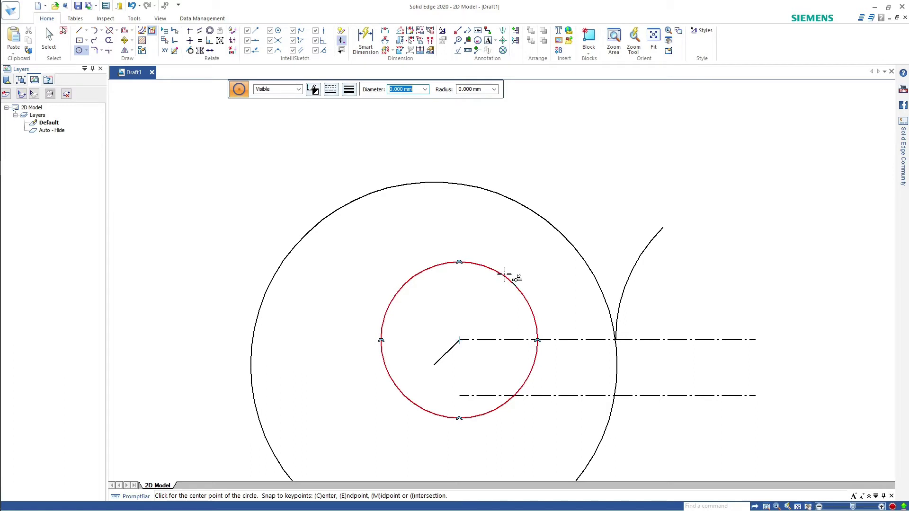
pyautogui.click(459, 340)
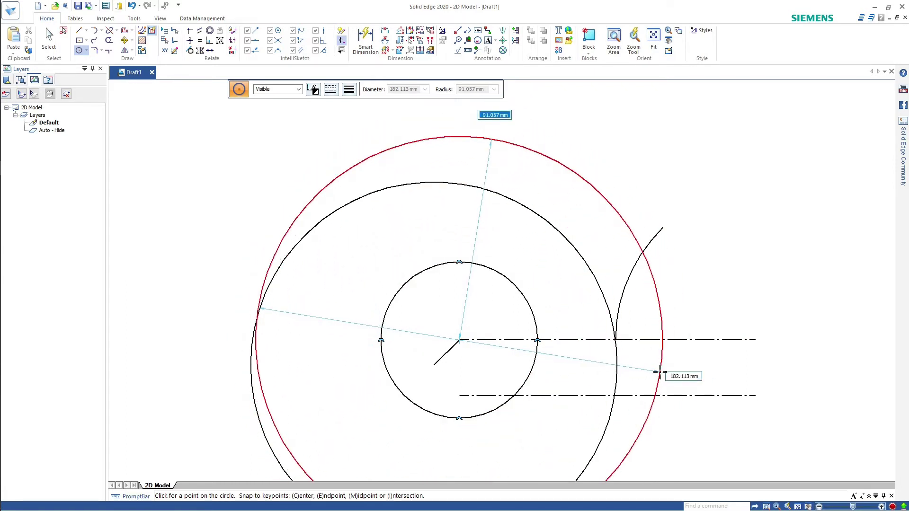
pyautogui.write('35+')
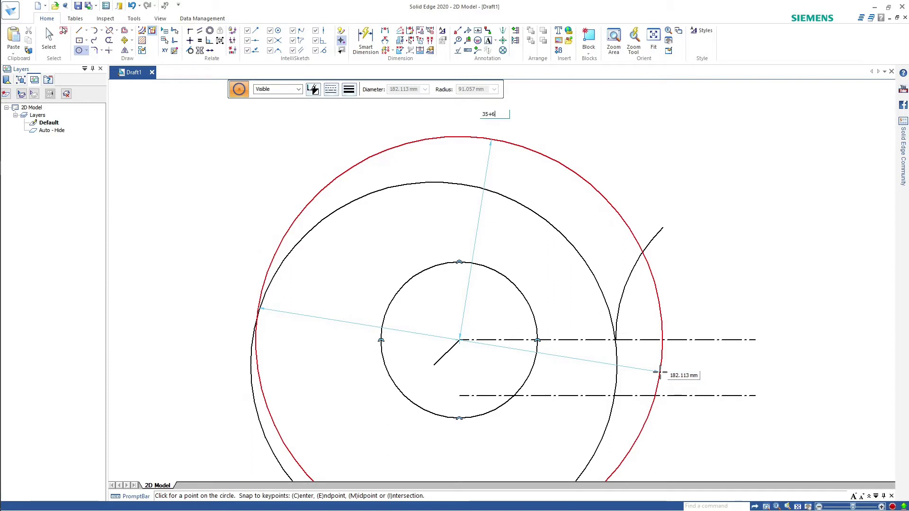
pyautogui.write('62')
pyautogui.press('Return')
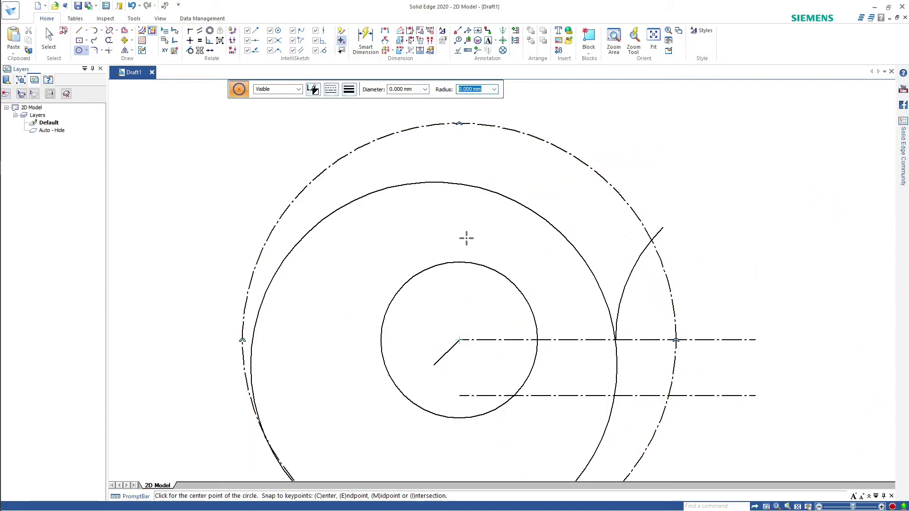
# Draw a 62 mm radius arc centred on the lower dash-dot line, sweeping up-right from below the small circle.
pyautogui.scroll(-3, 467, 238)
pyautogui.scroll(2, 522, 258)
pyautogui.scroll(2, 518, 255)
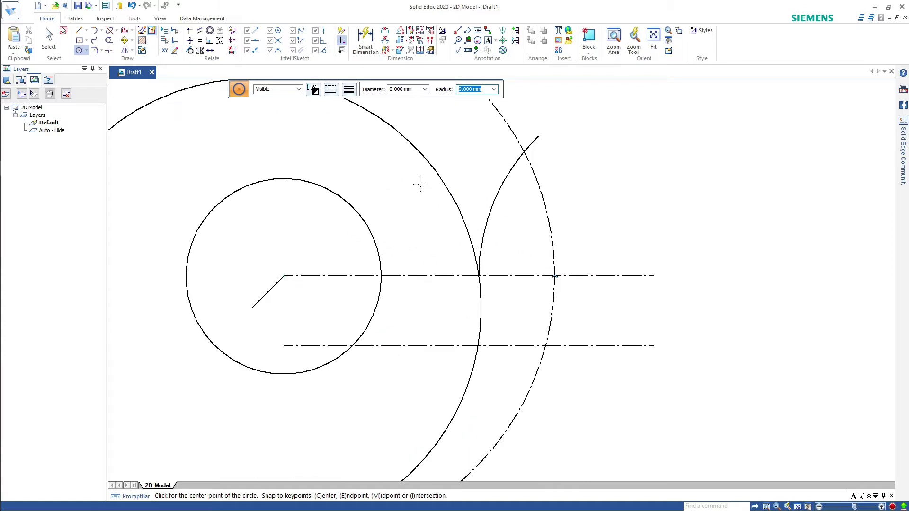
pyautogui.click(79, 30)
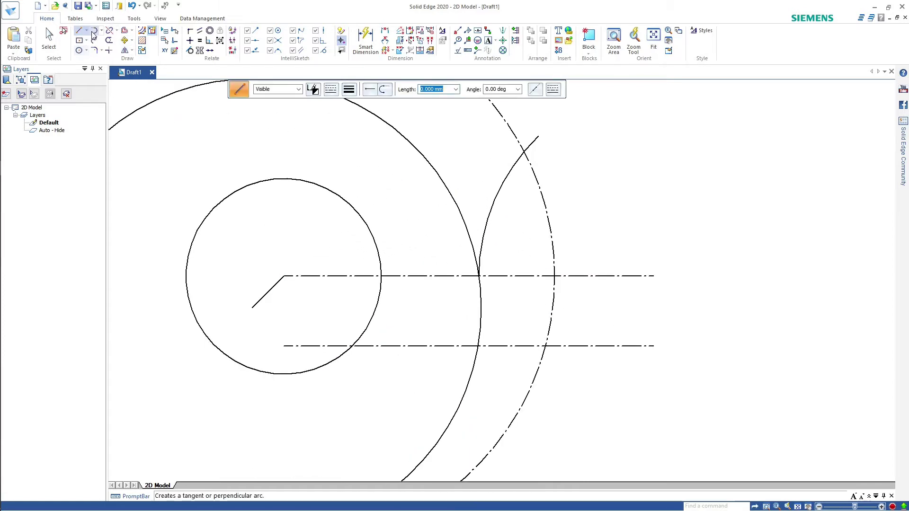
pyautogui.click(102, 30)
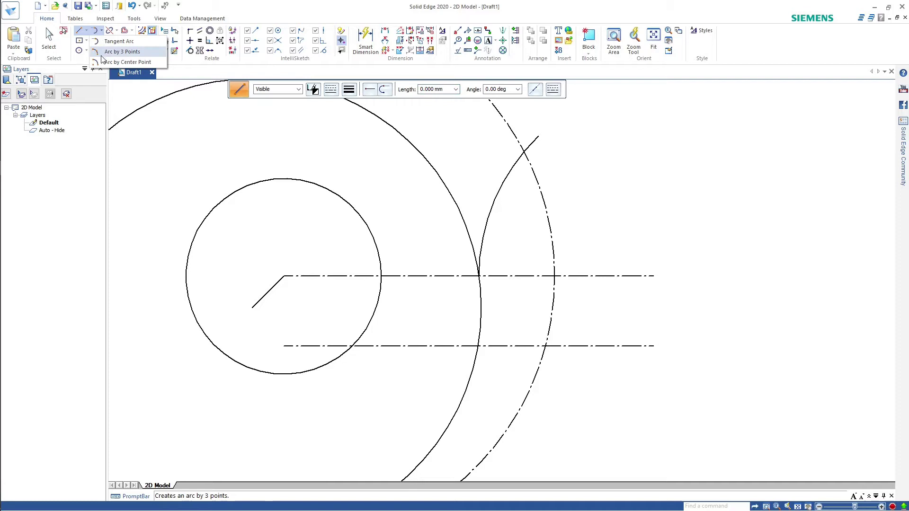
pyautogui.click(121, 61)
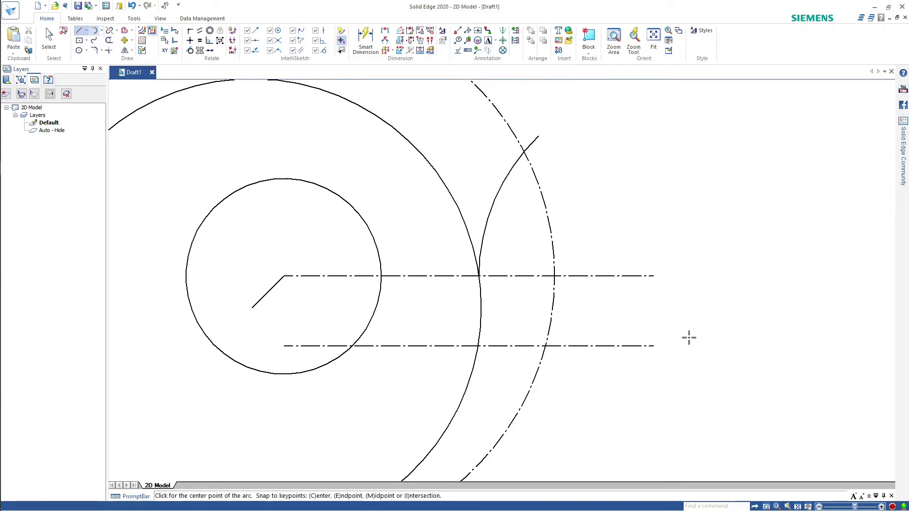
pyautogui.click(533, 346)
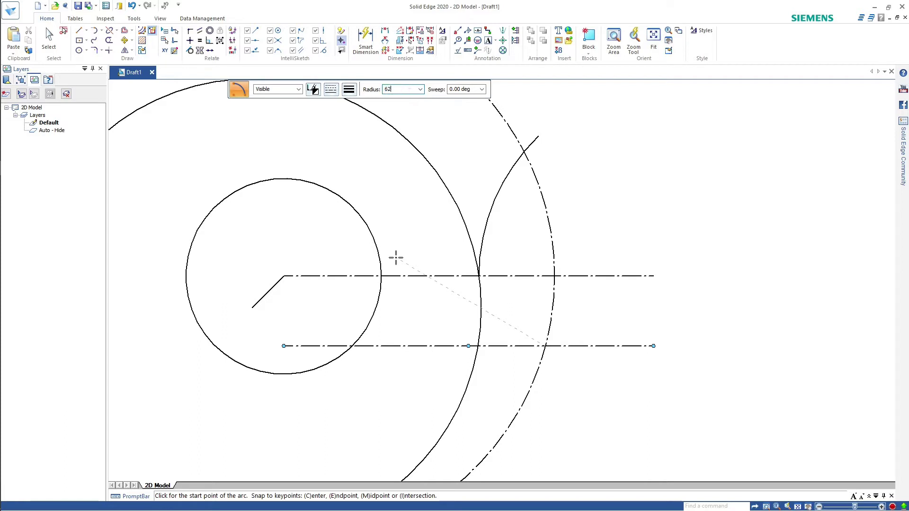
pyautogui.press('Tab')
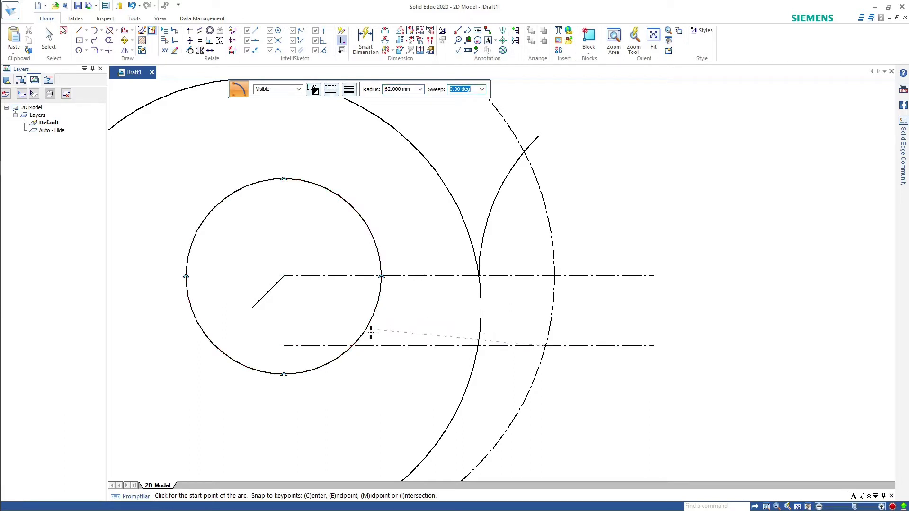
pyautogui.click(374, 374)
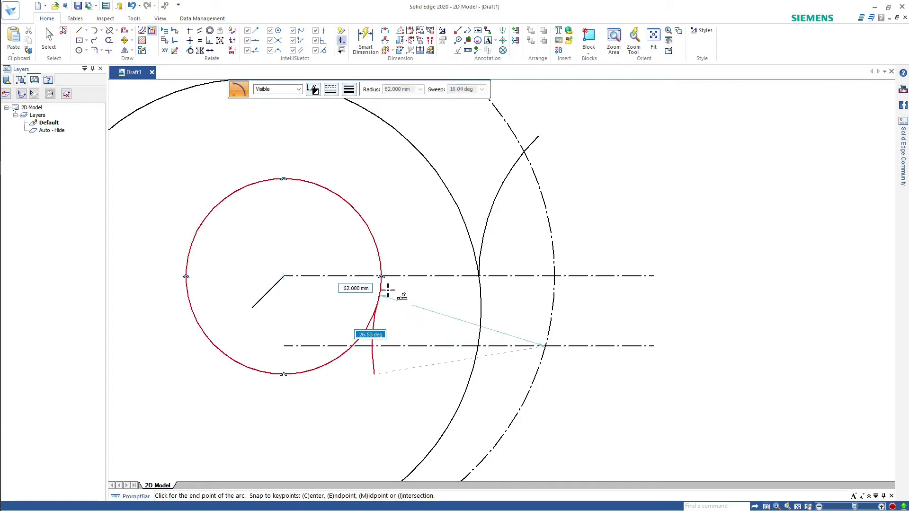
pyautogui.click(530, 209)
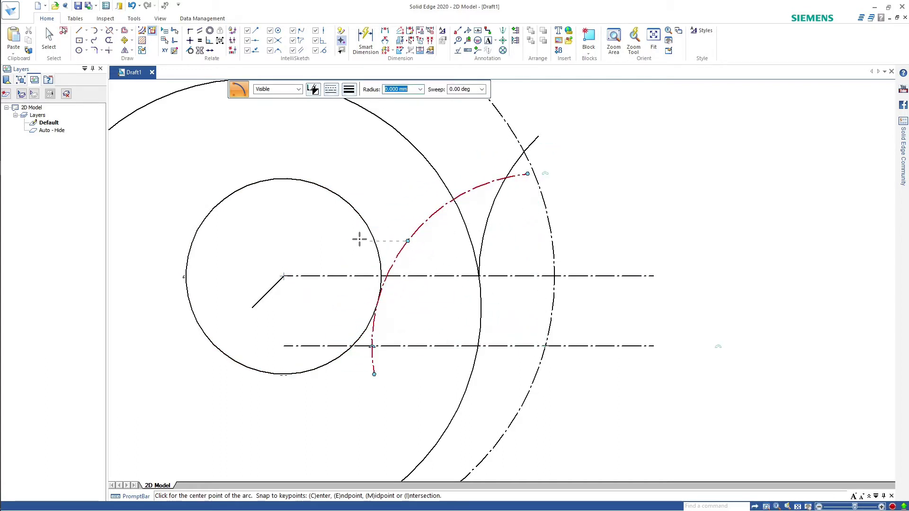
# Make the new 62 mm arc a solid line, then select the short diagonal line.
pyautogui.click(49, 39)
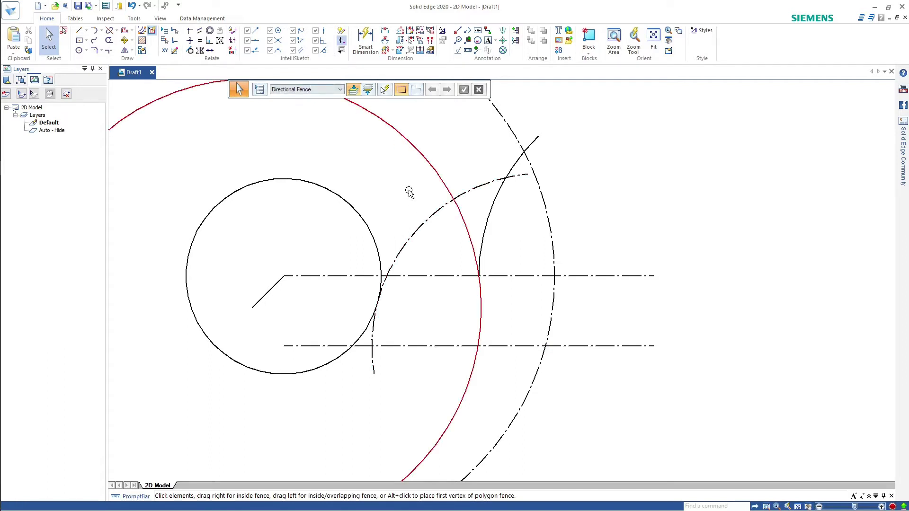
pyautogui.click(425, 220)
pyautogui.click(330, 90)
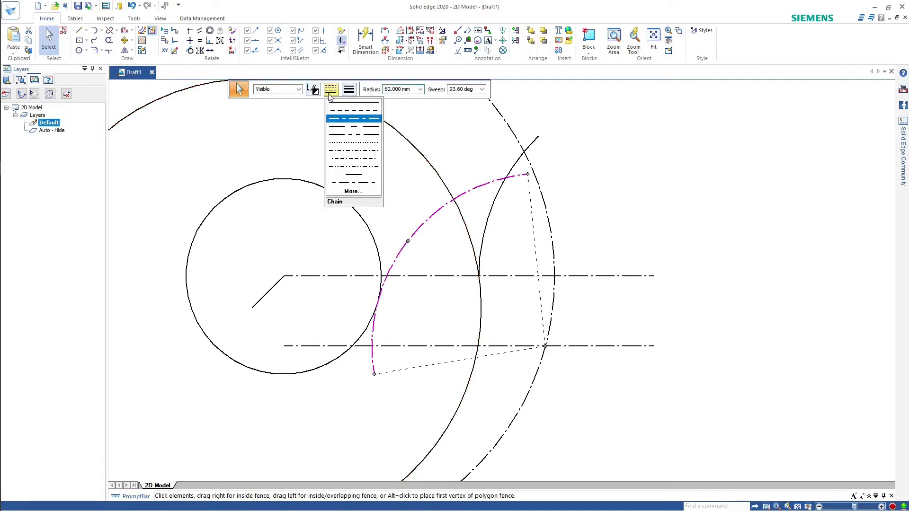
pyautogui.click(343, 103)
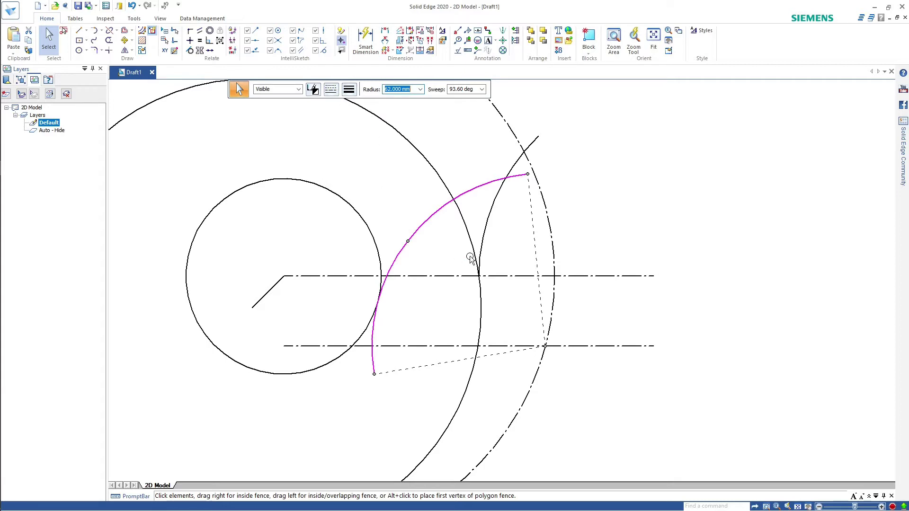
pyautogui.click(633, 252)
pyautogui.click(266, 293)
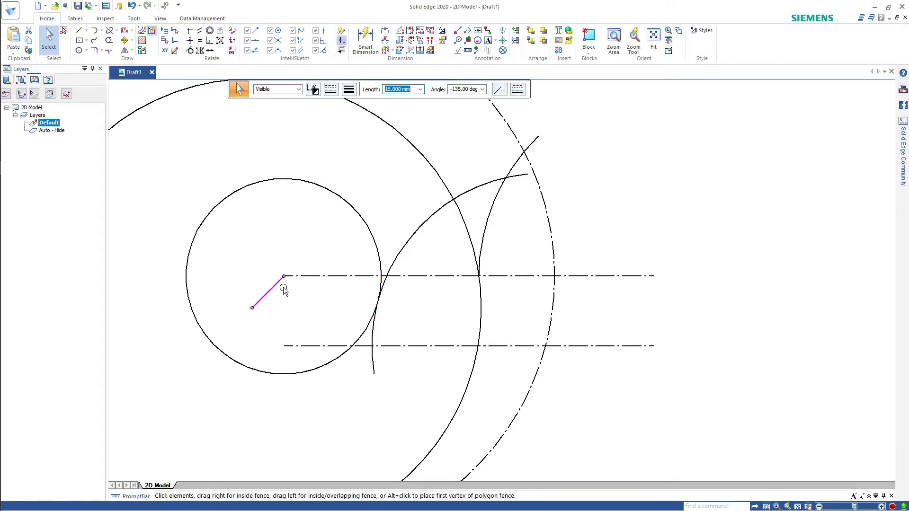
# Delete the short diagonal line.
pyautogui.press('Delete')
pyautogui.scroll(-5, 325, 292)
pyautogui.scroll(3, 325, 293)
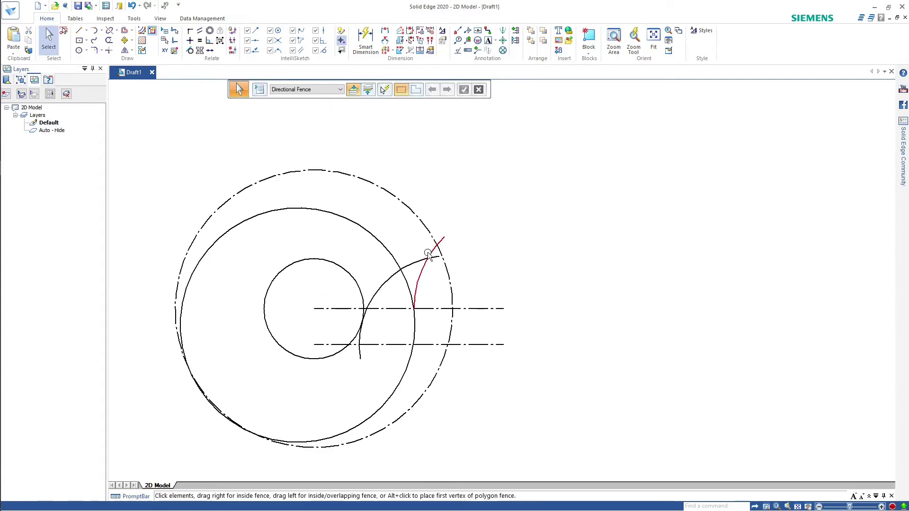
pyautogui.scroll(3, 428, 254)
pyautogui.scroll(-1, 395, 276)
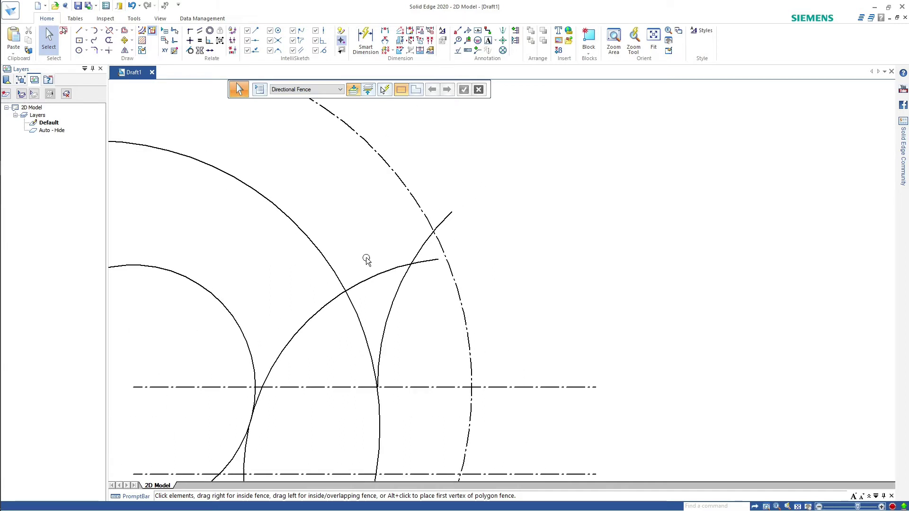
pyautogui.click(86, 51)
pyautogui.click(86, 50)
pyautogui.click(86, 50)
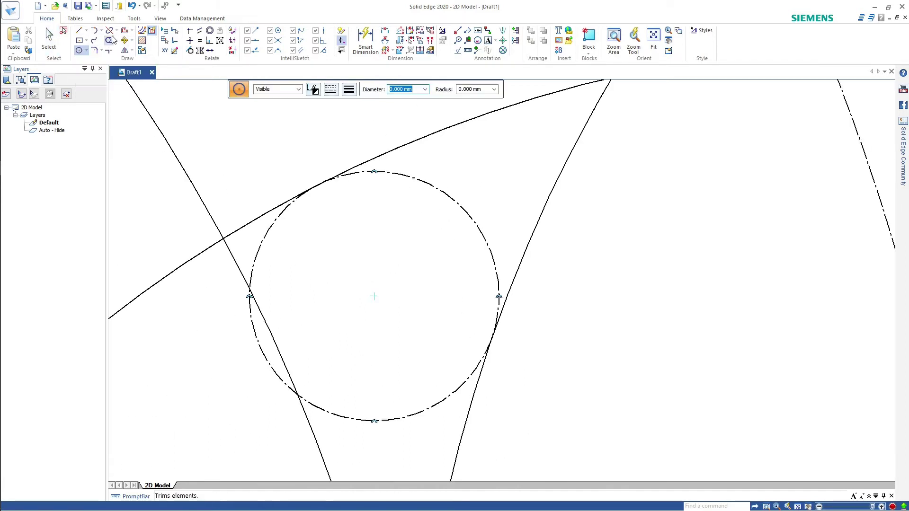
pyautogui.click(109, 30)
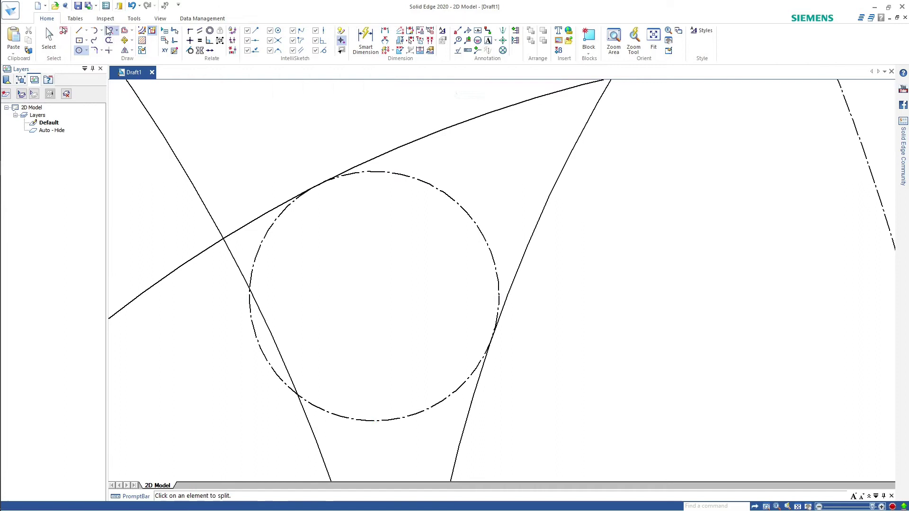
# Offset the upper arc and the right-hand line by 6 mm toward the circle's centre.
pyautogui.click(124, 30)
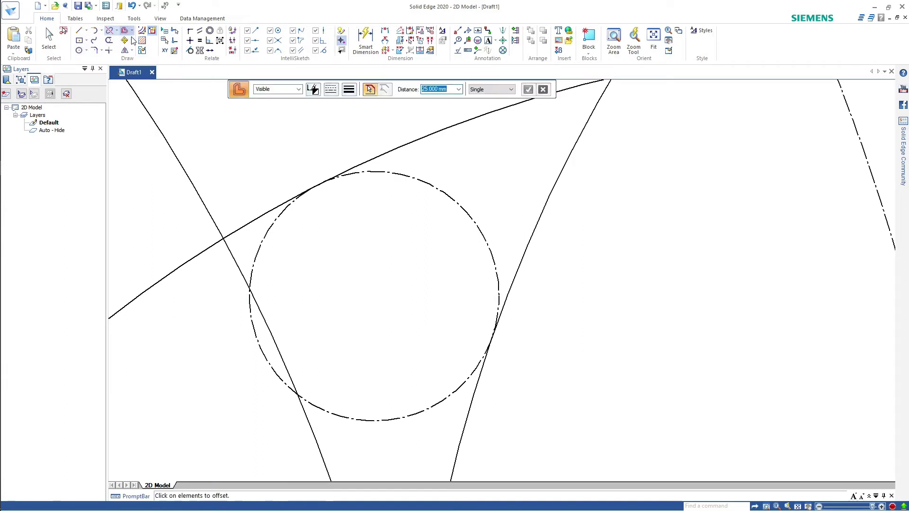
pyautogui.write('6')
pyautogui.press('Return')
pyautogui.click(414, 145)
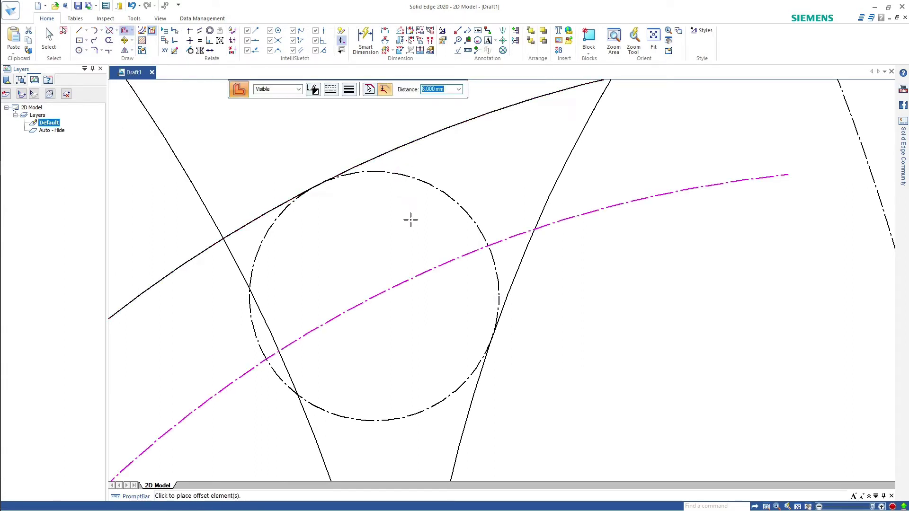
pyautogui.click(435, 207)
pyautogui.click(557, 182)
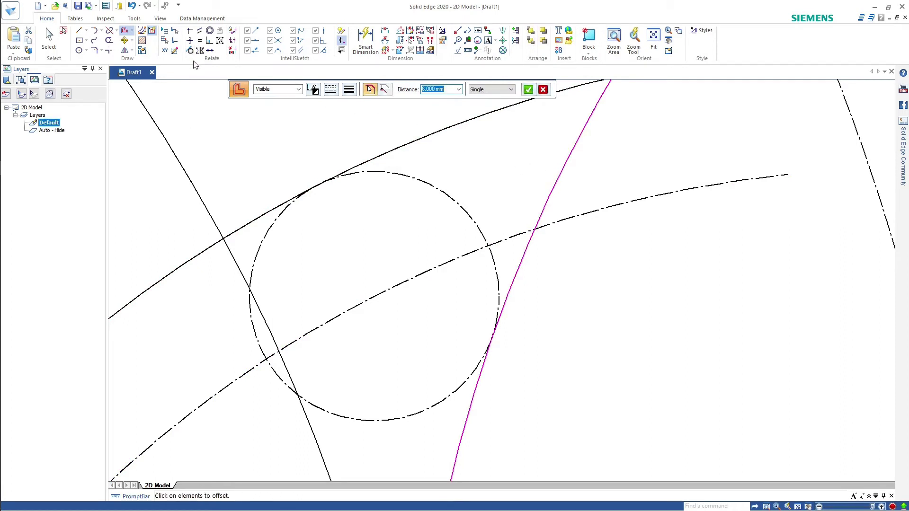
pyautogui.press('Return')
pyautogui.press('Escape')
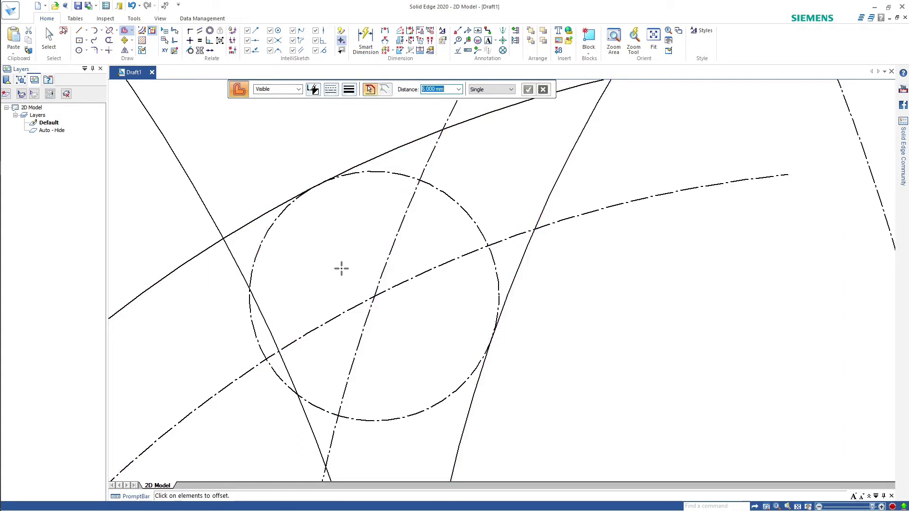
# Draw a solid 12 mm diameter circle at the intersection of the offset lines.
pyautogui.click(78, 50)
pyautogui.click(374, 296)
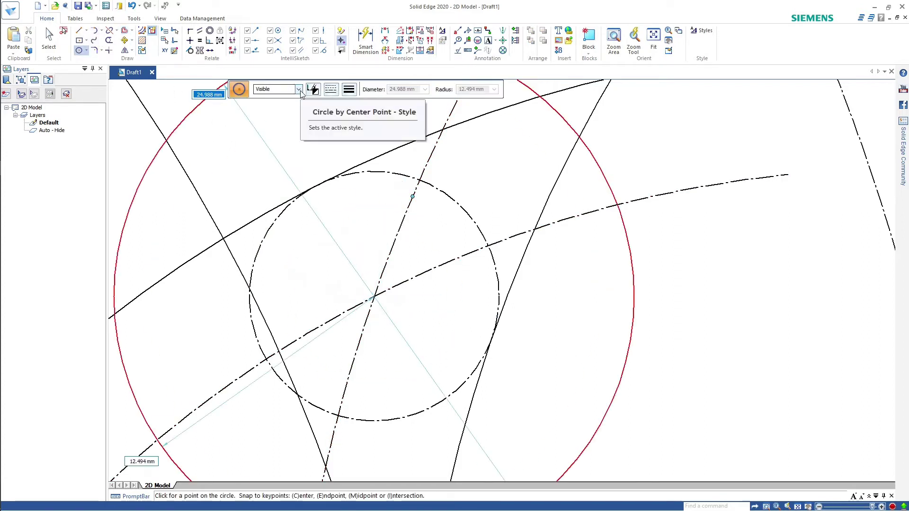
pyautogui.click(331, 89)
pyautogui.click(355, 101)
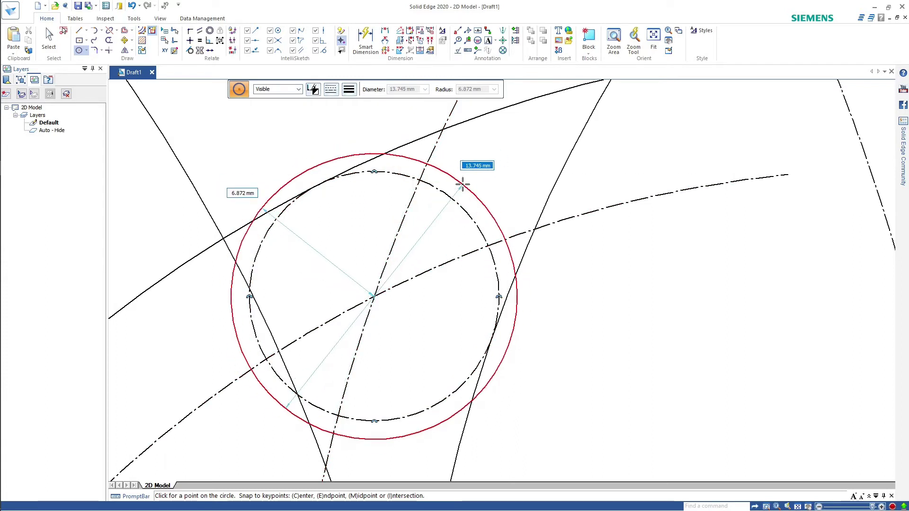
pyautogui.write('12')
pyautogui.press('Return')
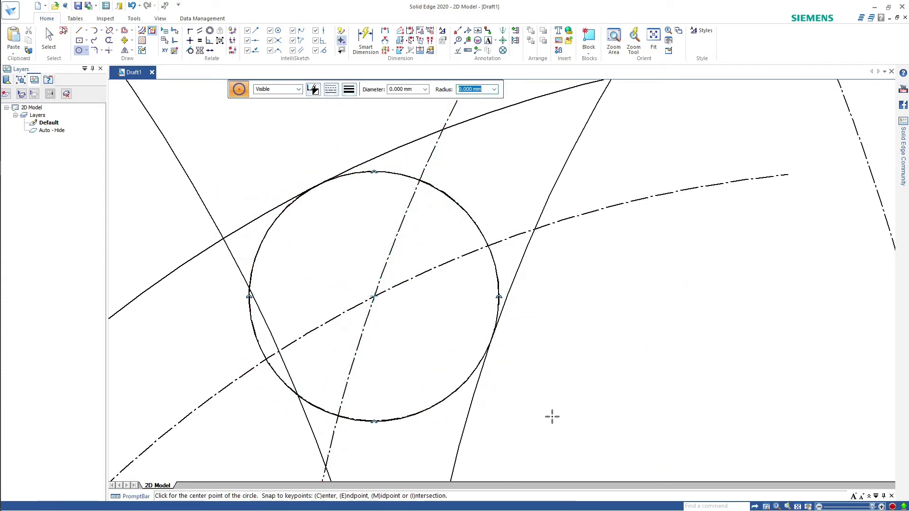
# Delete the dash-dot offset lines crossing the 12 mm circle.
pyautogui.click(49, 40)
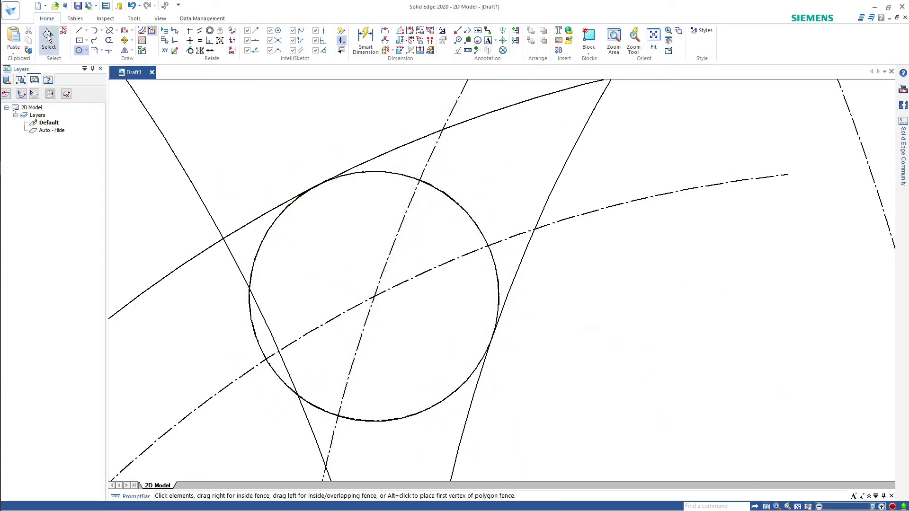
pyautogui.click(406, 213)
pyautogui.press('Delete')
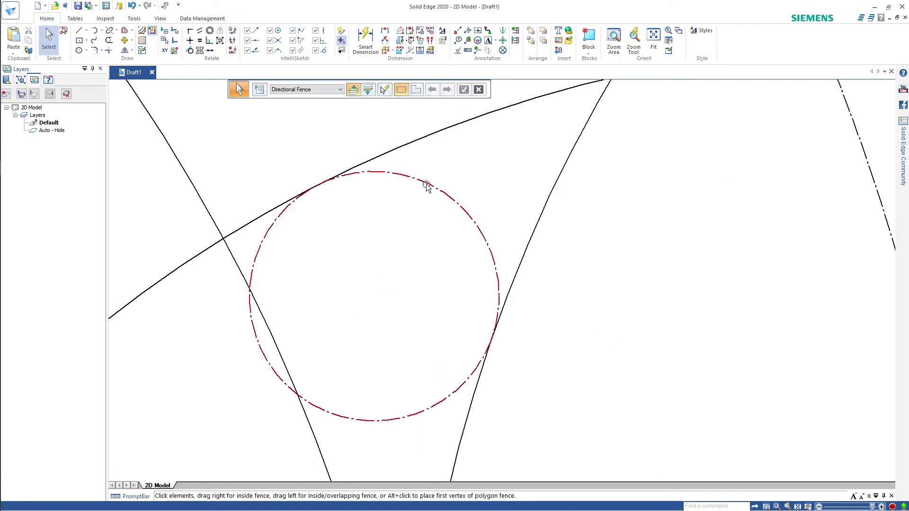
pyautogui.scroll(5, 427, 186)
pyautogui.click(442, 173)
pyautogui.scroll(-3, 365, 199)
pyautogui.scroll(5, 365, 197)
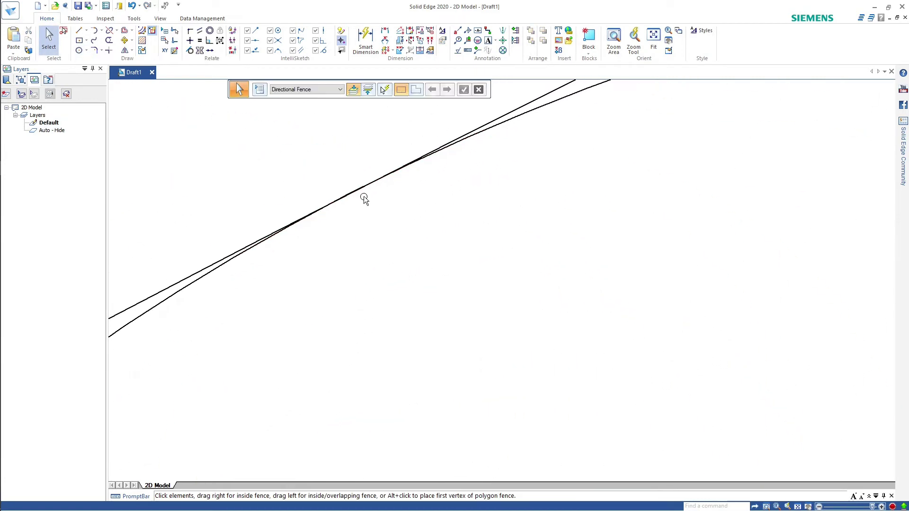
pyautogui.scroll(-4, 364, 197)
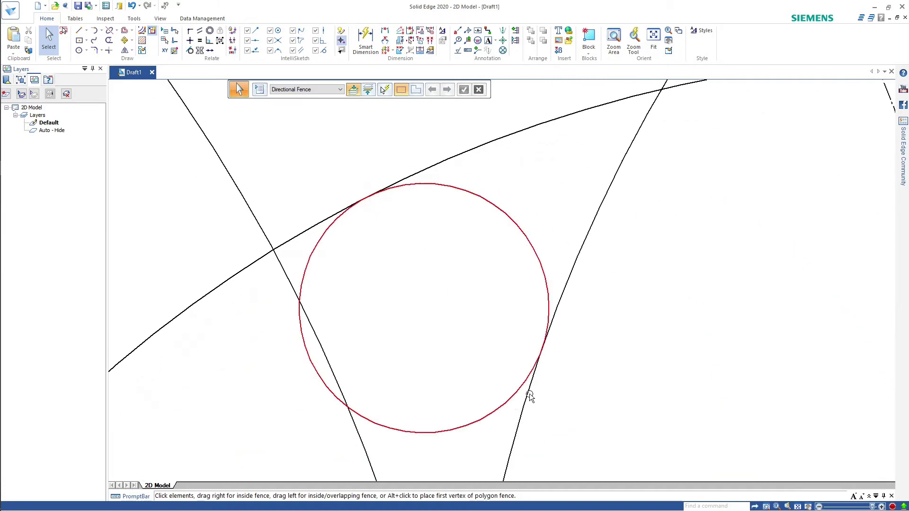
pyautogui.scroll(5, 548, 344)
pyautogui.scroll(-7, 521, 362)
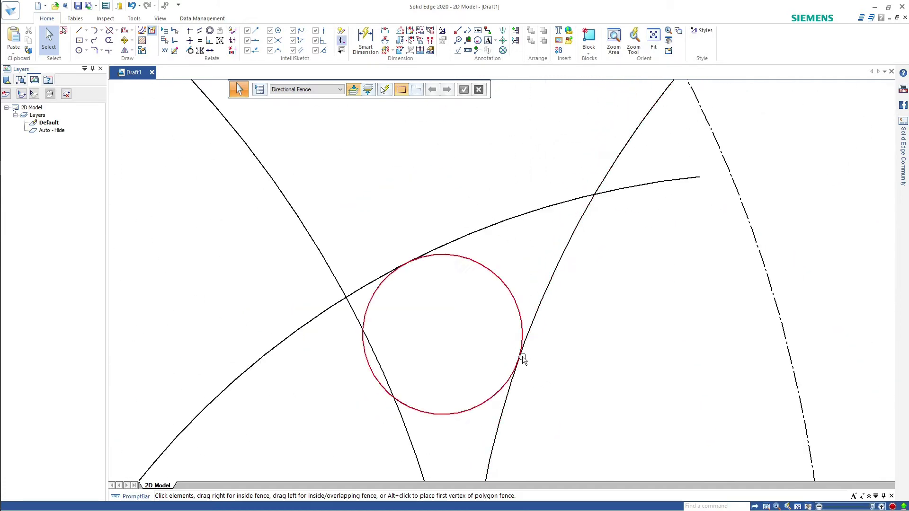
pyautogui.scroll(-2, 522, 359)
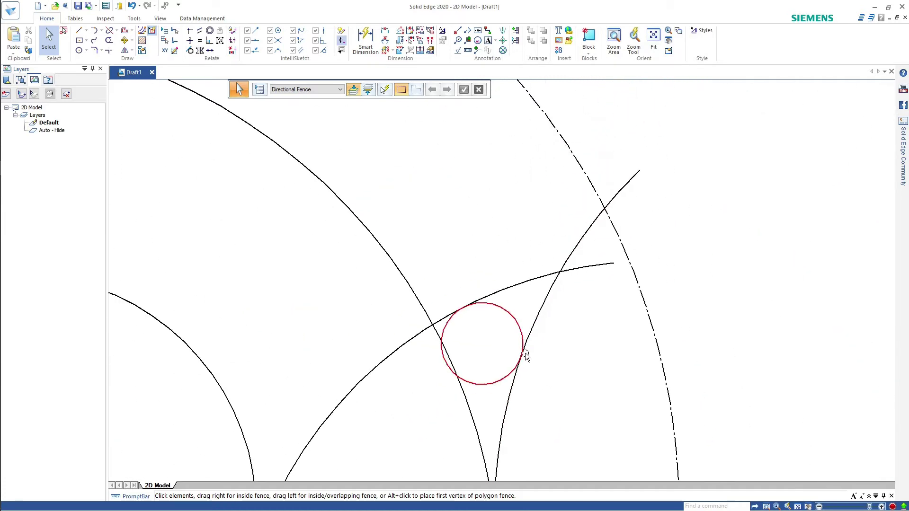
# Trim the line ends, leftover arc and centreline piece around the small circle.
pyautogui.click(141, 30)
pyautogui.moveTo(534, 258); pyautogui.dragTo(594, 310)
pyautogui.scroll(-5, 590, 288)
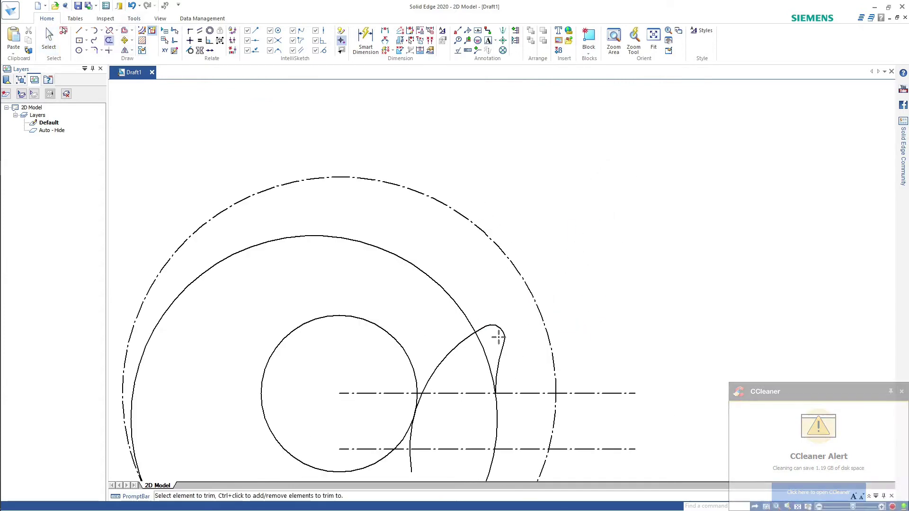
pyautogui.scroll(5, 493, 361)
pyautogui.click(499, 361)
pyautogui.scroll(-3, 495, 407)
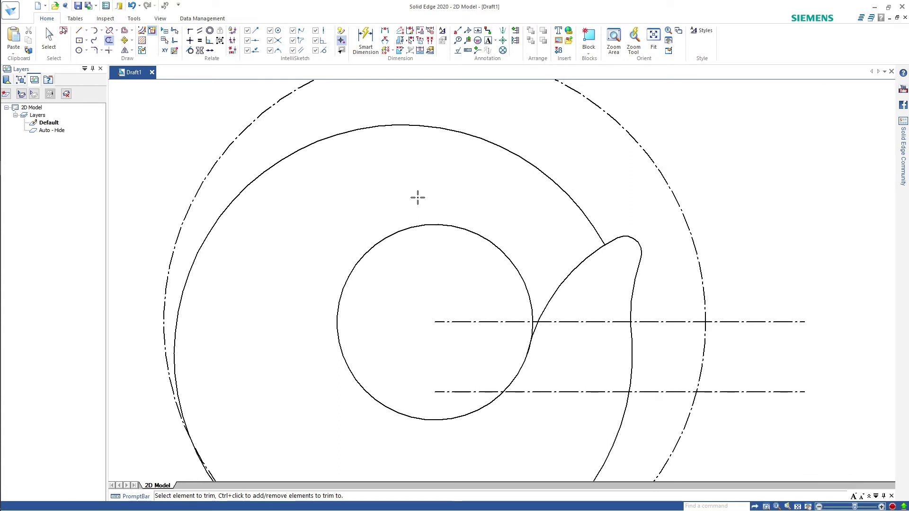
pyautogui.click(475, 321)
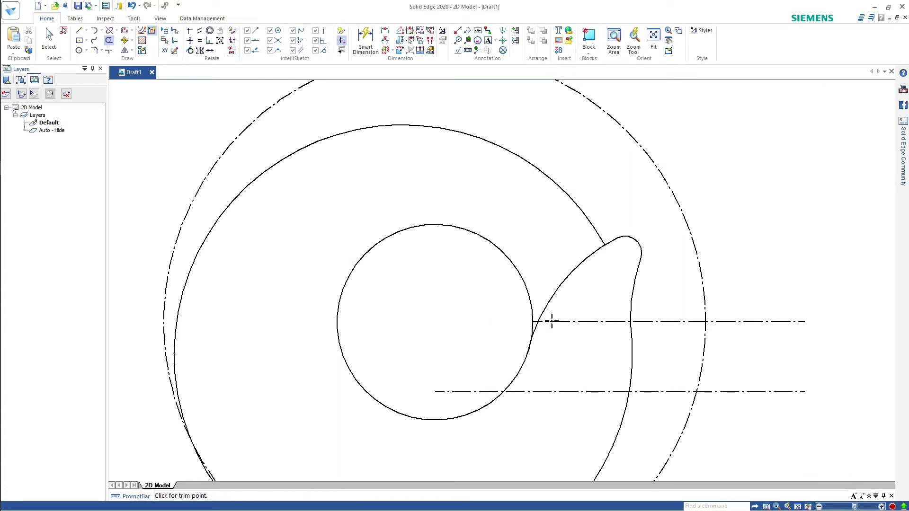
pyautogui.press('Escape')
# Delete the horizontal centrelines and add centre marks to the inner circle, large circle and right arc.
pyautogui.click(764, 326)
pyautogui.press('Delete')
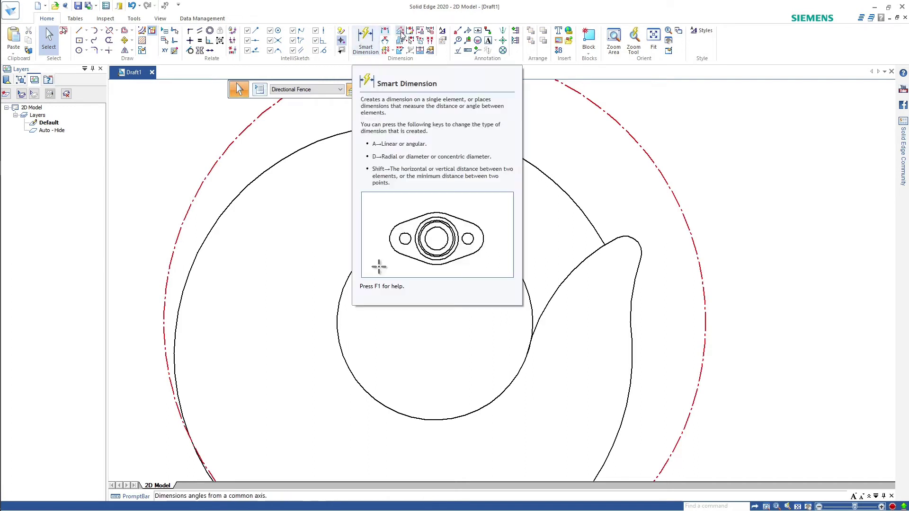
pyautogui.click(502, 40)
pyautogui.click(523, 375)
pyautogui.click(614, 345)
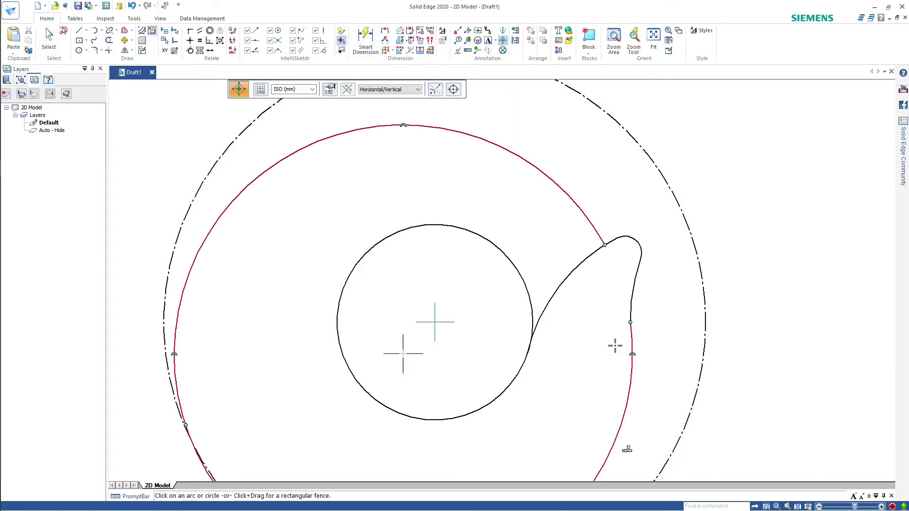
pyautogui.click(640, 284)
pyautogui.press('Escape')
# Delete the dash-dot construction circle.
pyautogui.click(669, 229)
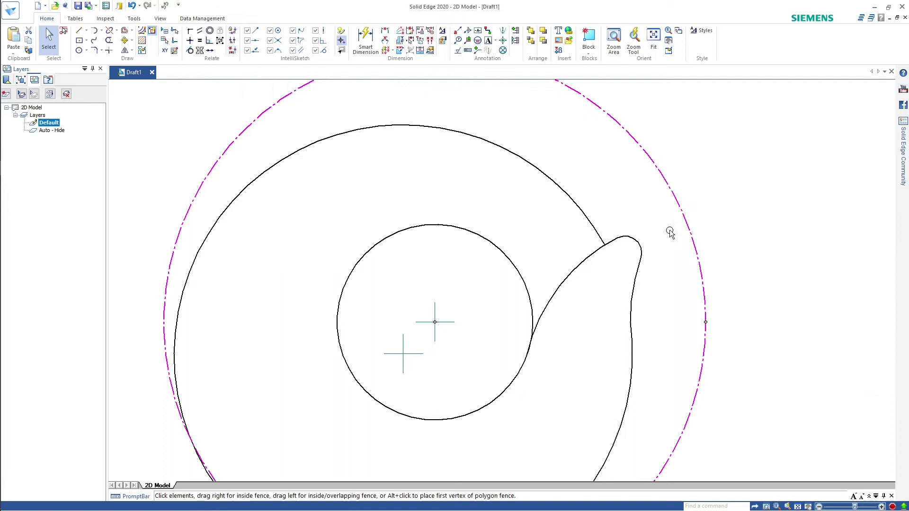
pyautogui.press('Delete')
pyautogui.scroll(-2, 531, 198)
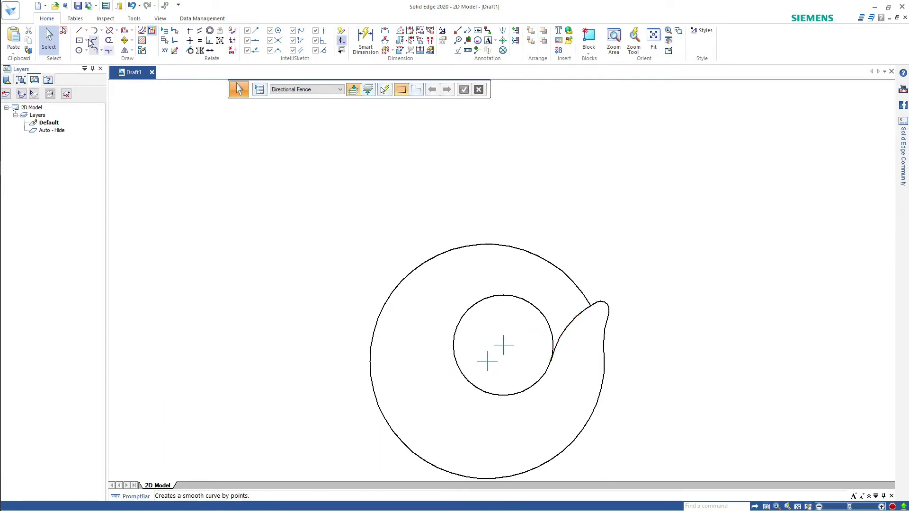
# Draw a vertical dash-dot centreline upward from the inner circle's centre.
pyautogui.click(79, 31)
pyautogui.click(330, 89)
pyautogui.click(333, 121)
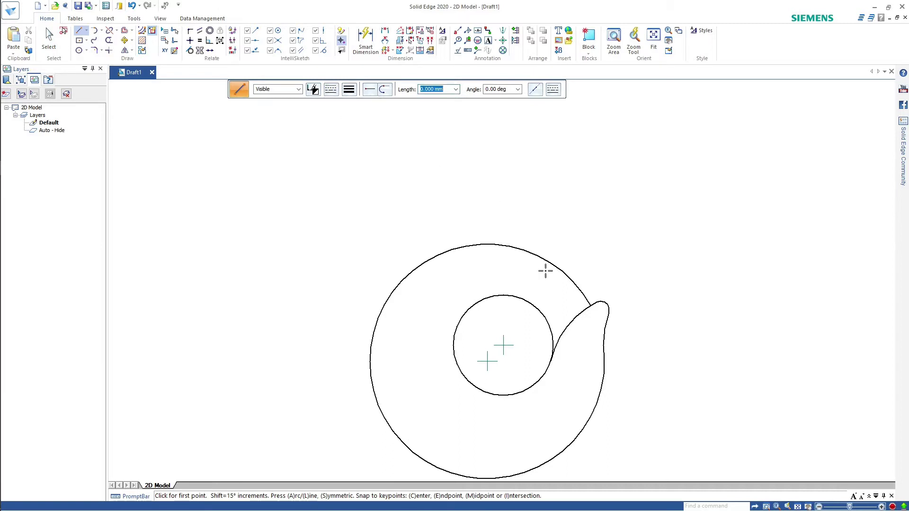
pyautogui.scroll(-3, 554, 263)
pyautogui.scroll(5, 544, 284)
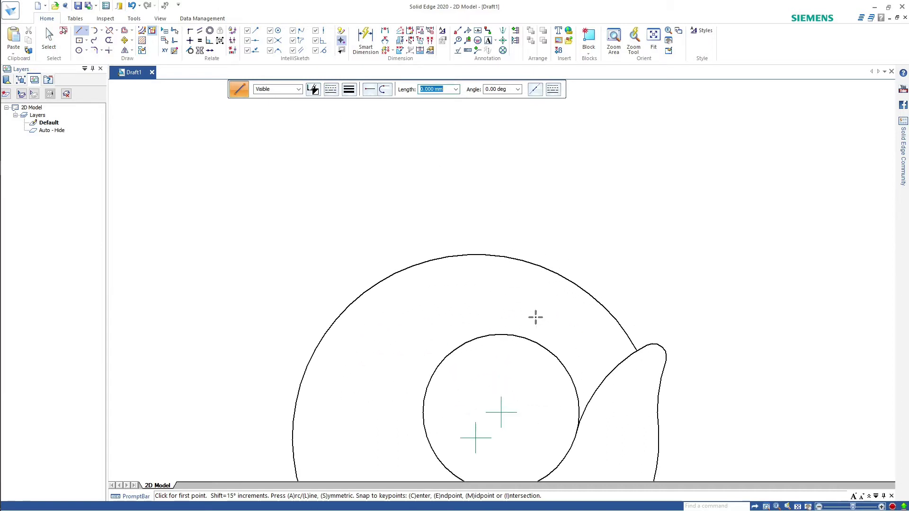
pyautogui.click(501, 413)
pyautogui.scroll(-5, 534, 123)
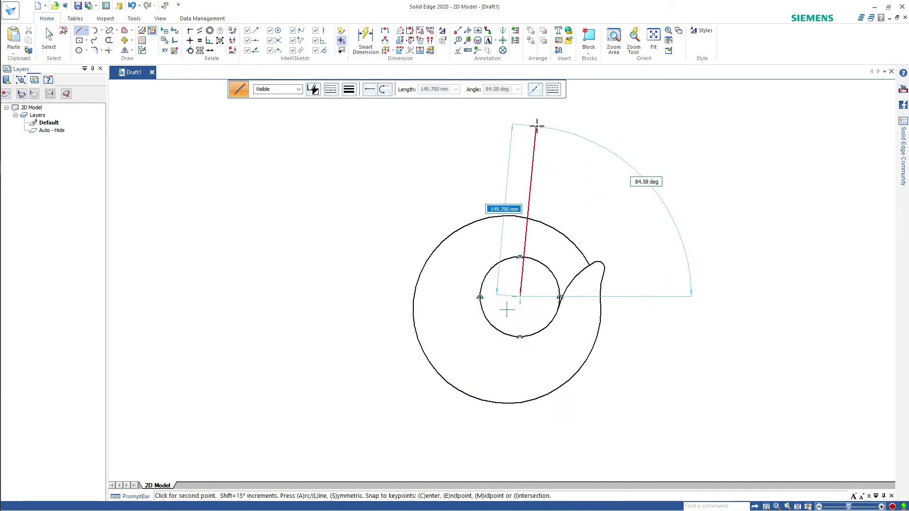
pyautogui.scroll(2, 531, 104)
pyautogui.scroll(2, 532, 103)
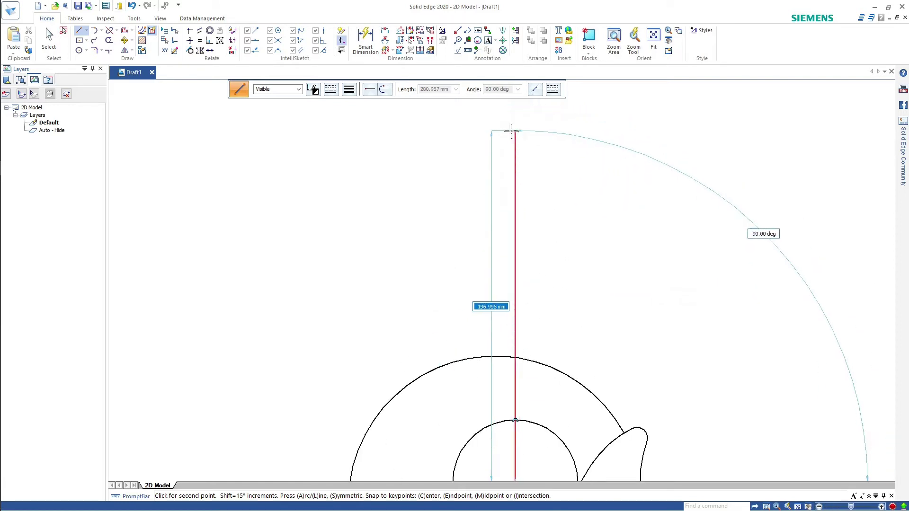
pyautogui.click(527, 104)
# Add a horizontal dash-dot centreline running right from the circle centre.
pyautogui.scroll(-3, 610, 208)
pyautogui.scroll(1, 628, 199)
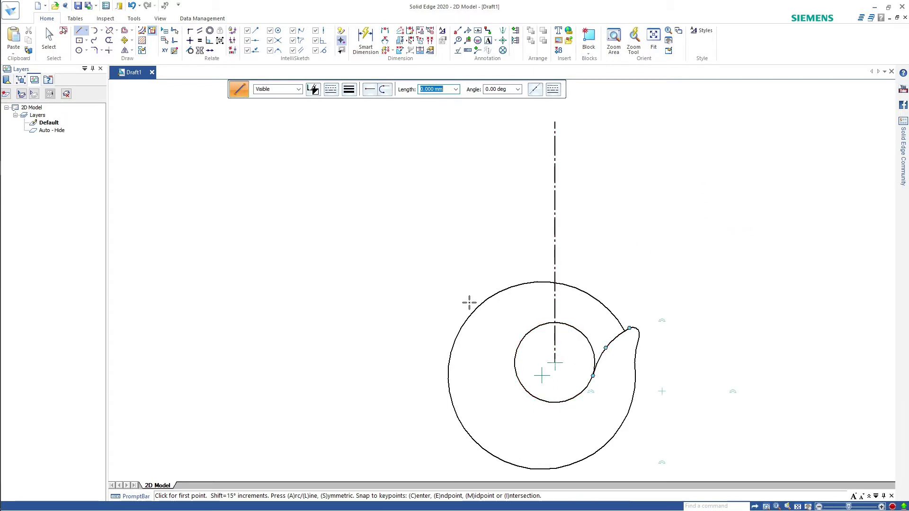
pyautogui.click(554, 363)
pyautogui.click(720, 362)
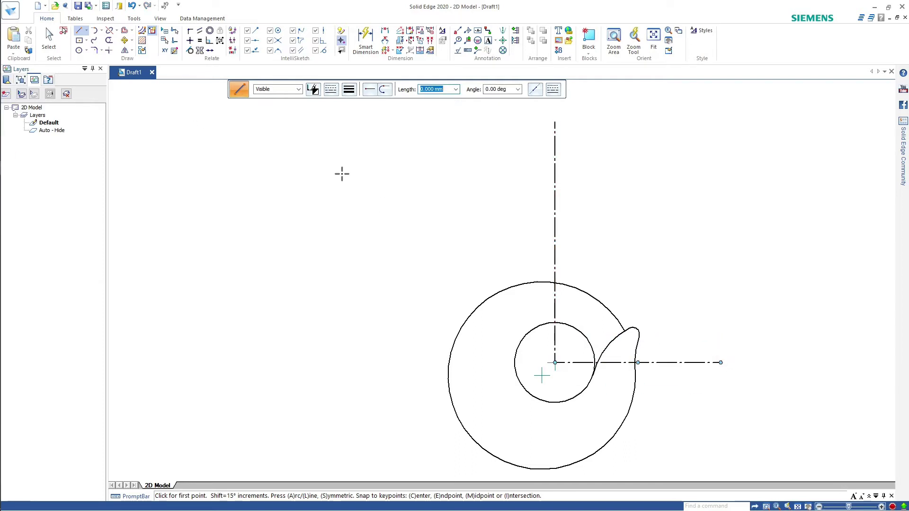
# Offset the horizontal centreline 85 mm up, then 105 mm higher, then 45 mm below the top line.
pyautogui.click(124, 31)
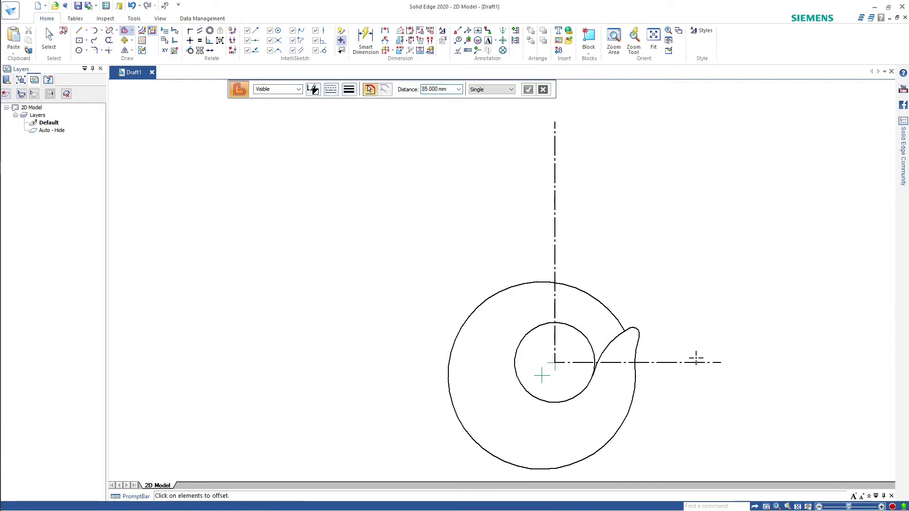
pyautogui.click(679, 363)
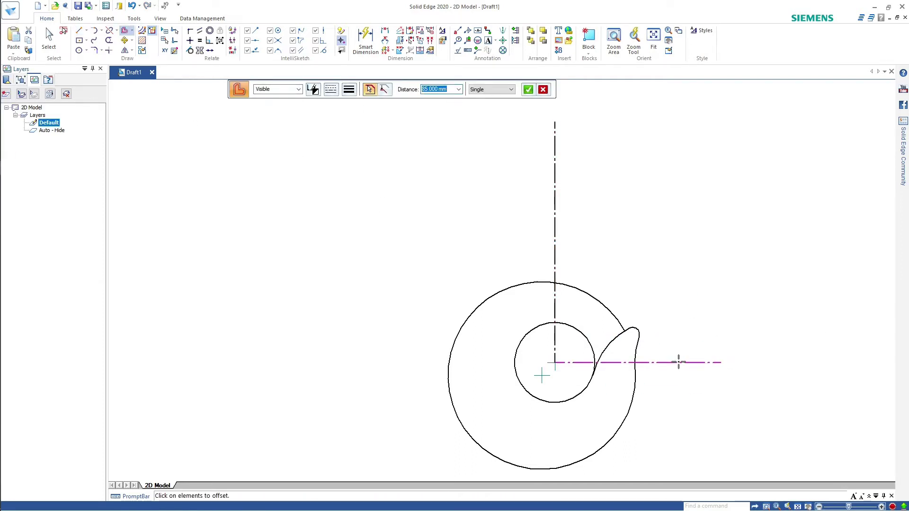
pyautogui.rightClick(678, 362)
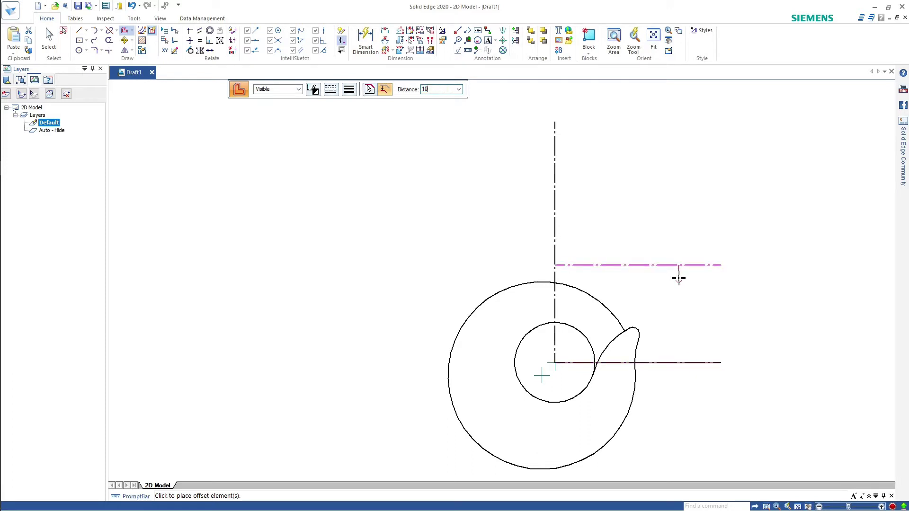
pyautogui.press('Return')
pyautogui.click(677, 274)
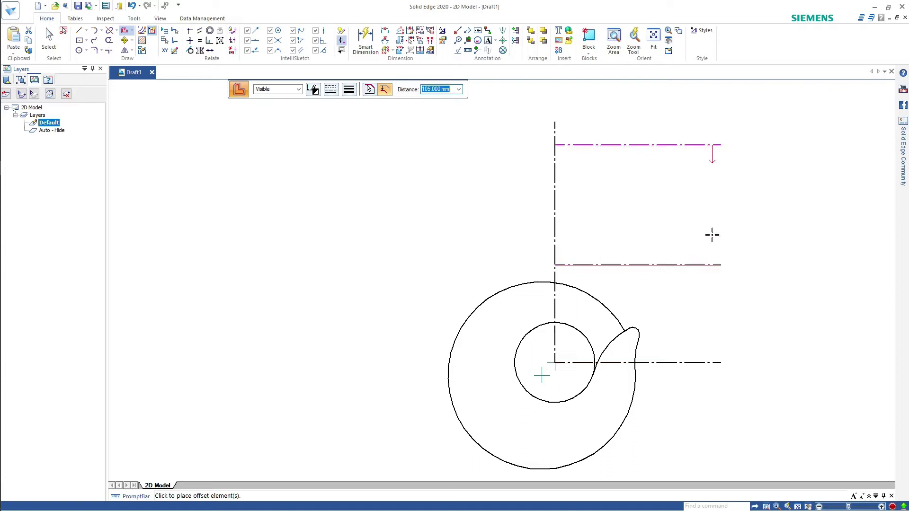
pyautogui.click(713, 240)
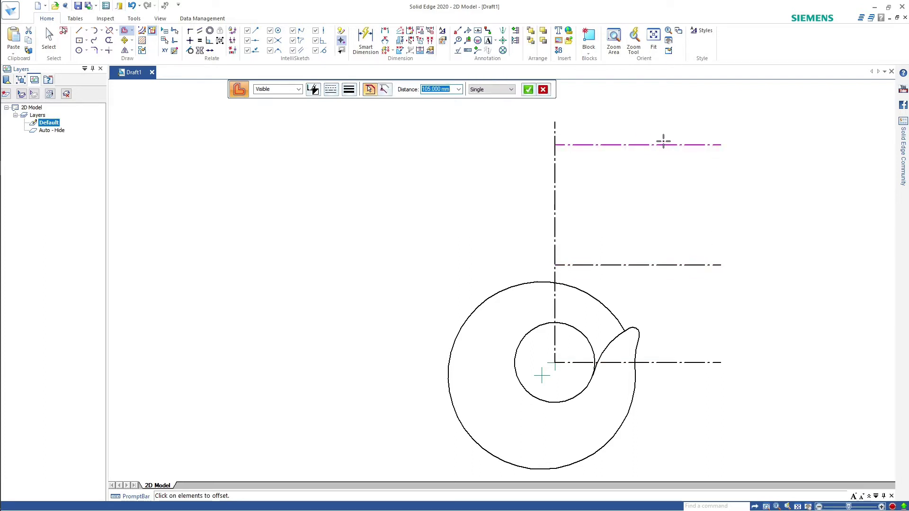
pyautogui.press('Return')
pyautogui.click(666, 151)
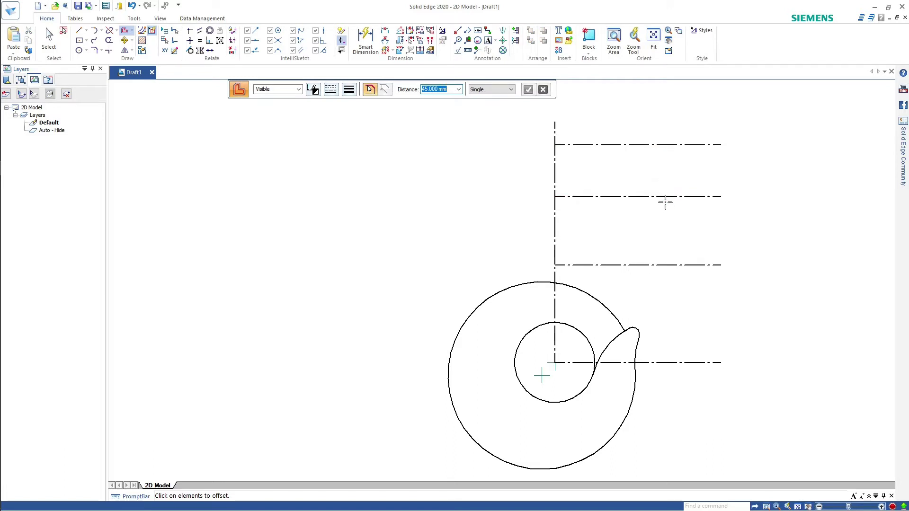
# Offset the vertical centre line 19 mm right, 38 mm back left, then 20 mm further left.
pyautogui.click(556, 226)
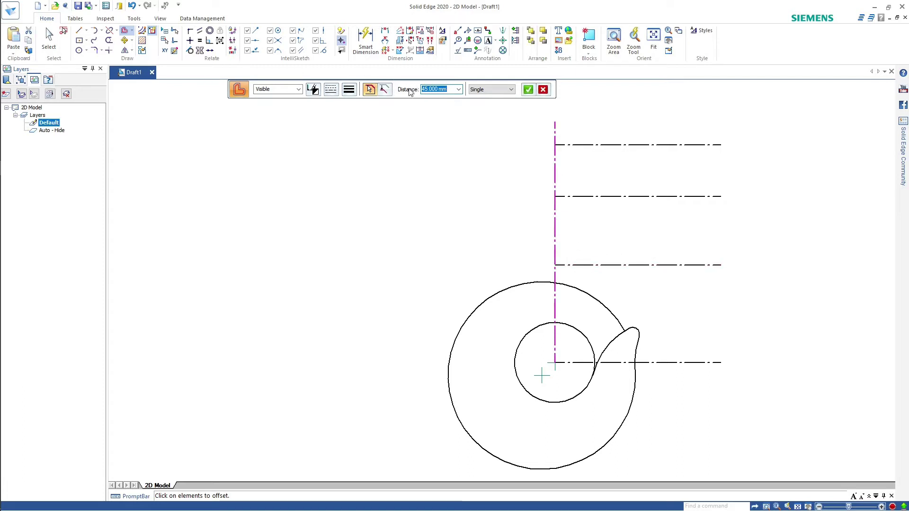
pyautogui.write('19')
pyautogui.press('Return')
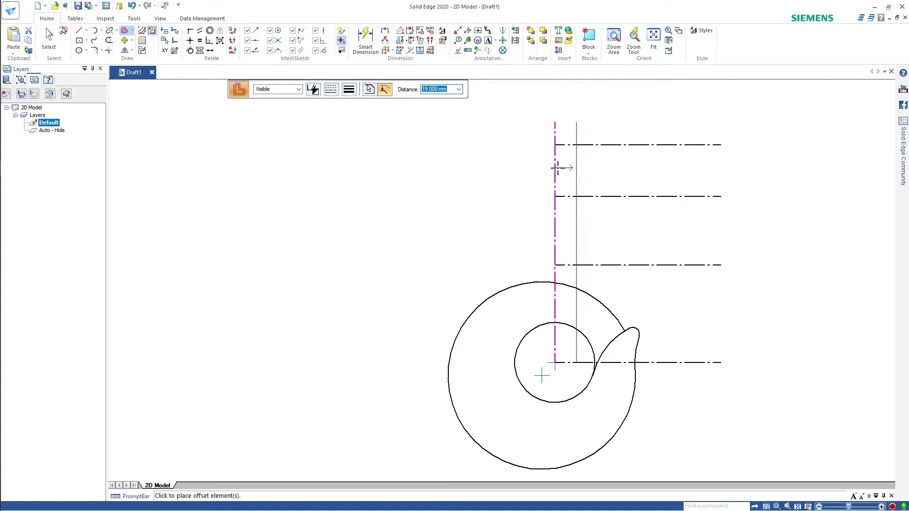
pyautogui.write('3')
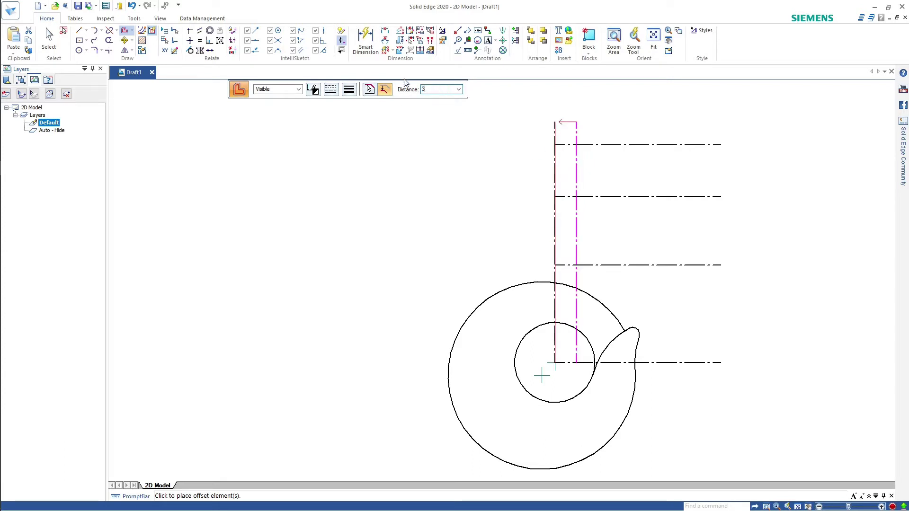
pyautogui.write('8')
pyautogui.press('Return')
pyautogui.click(425, 117)
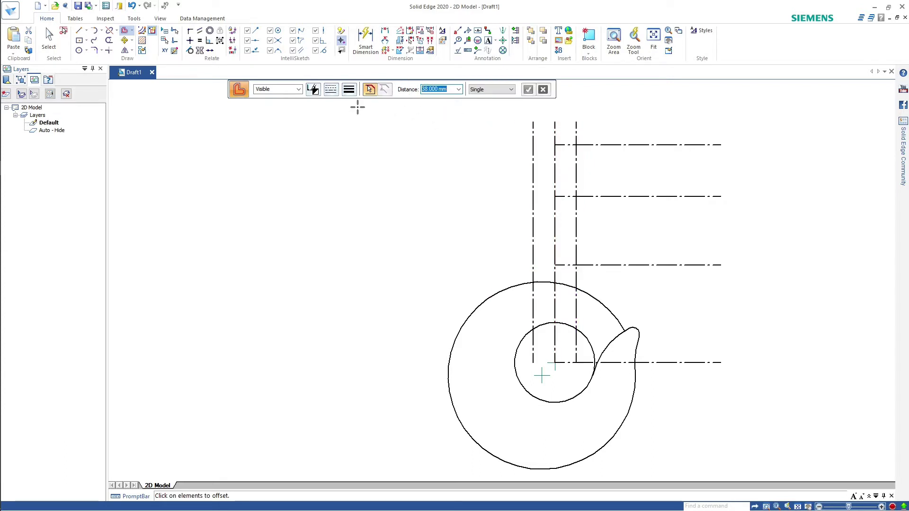
pyautogui.click(533, 259)
pyautogui.write('0')
pyautogui.press('Return')
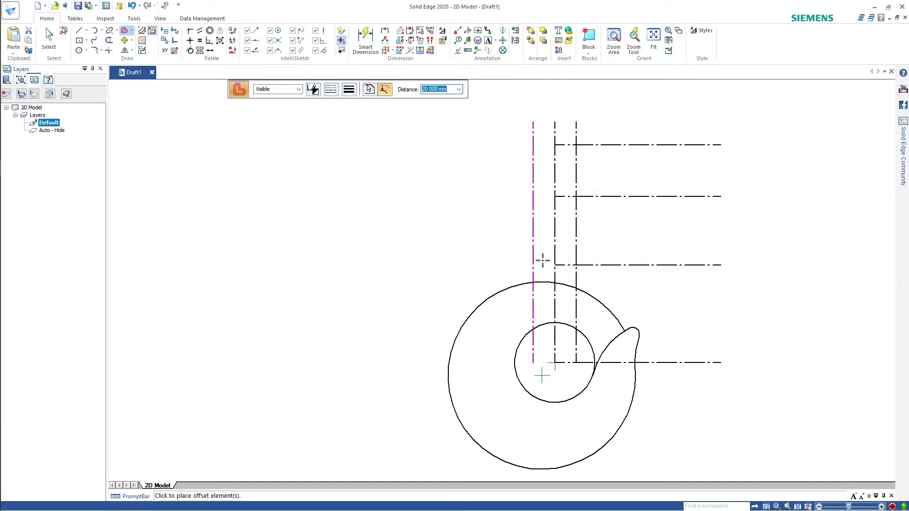
pyautogui.click(509, 258)
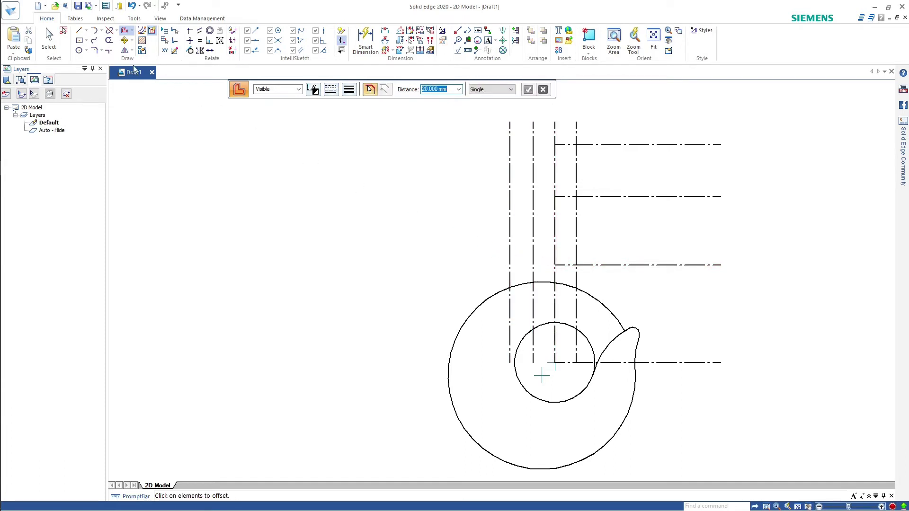
pyautogui.click(79, 29)
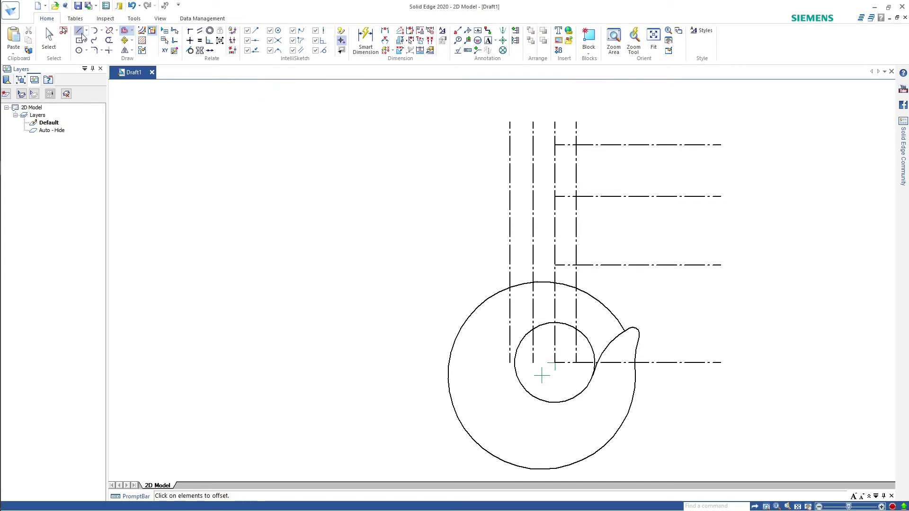
# Draw a horizontal centre line leftward across the offsets and a circle from its left crossing to the outer arc.
pyautogui.click(555, 266)
pyautogui.click(494, 265)
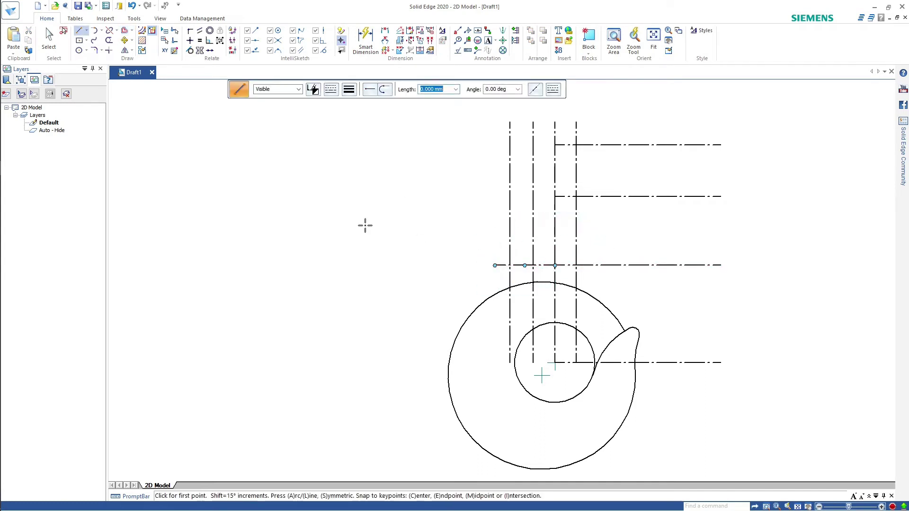
pyautogui.click(79, 50)
pyautogui.click(86, 51)
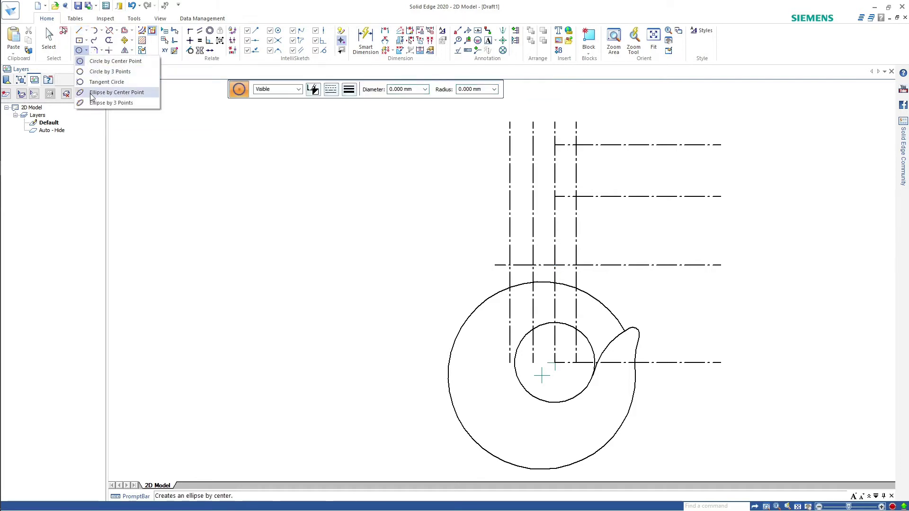
pyautogui.click(187, 122)
pyautogui.click(509, 265)
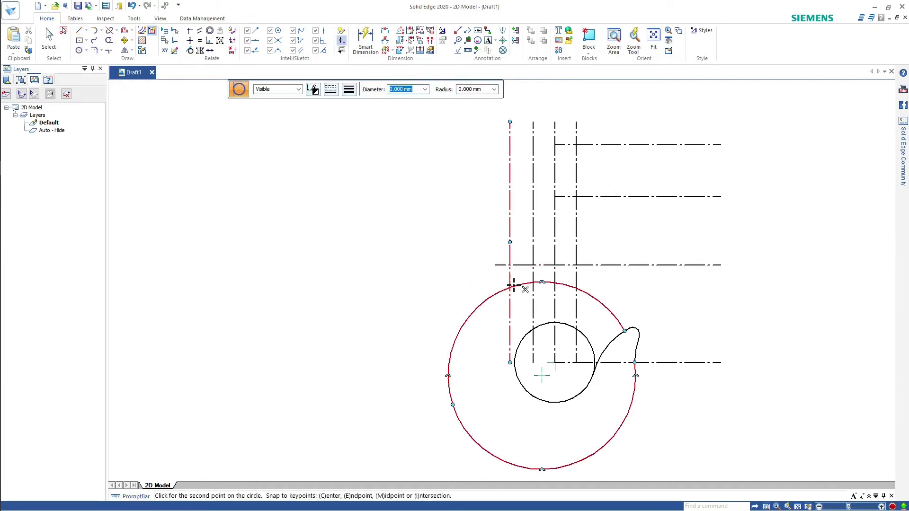
pyautogui.scroll(5, 513, 284)
pyautogui.scroll(-5, 528, 282)
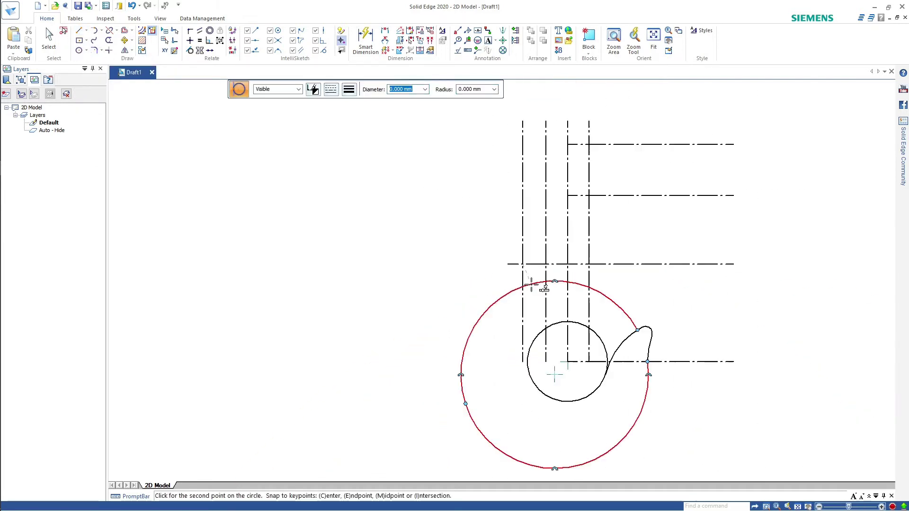
pyautogui.click(554, 374)
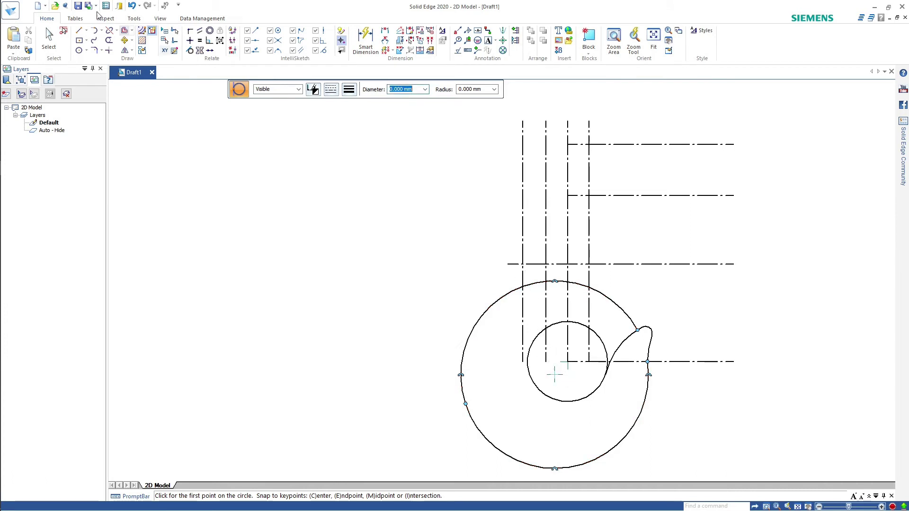
# Draw slanted lines from the large arc's centre to the upper crossing and the small circle's centre.
pyautogui.press('l')
pyautogui.scroll(5, 553, 372)
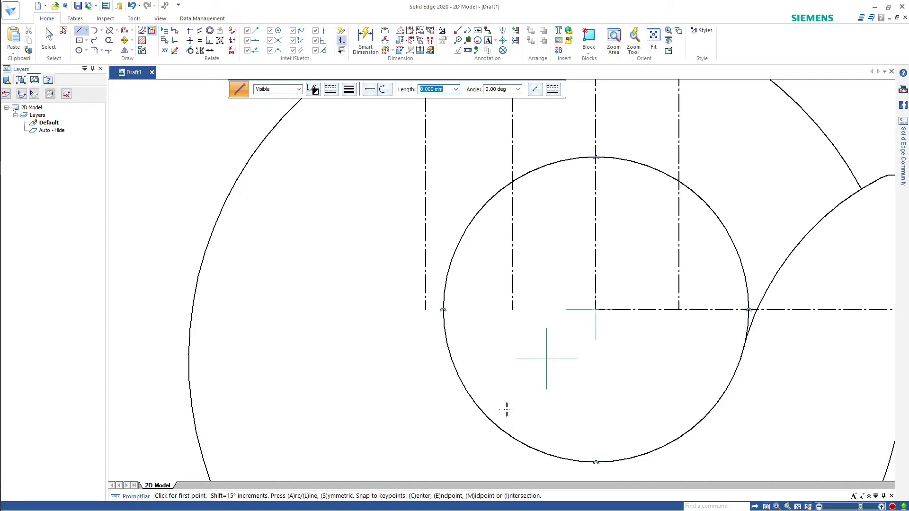
pyautogui.click(547, 358)
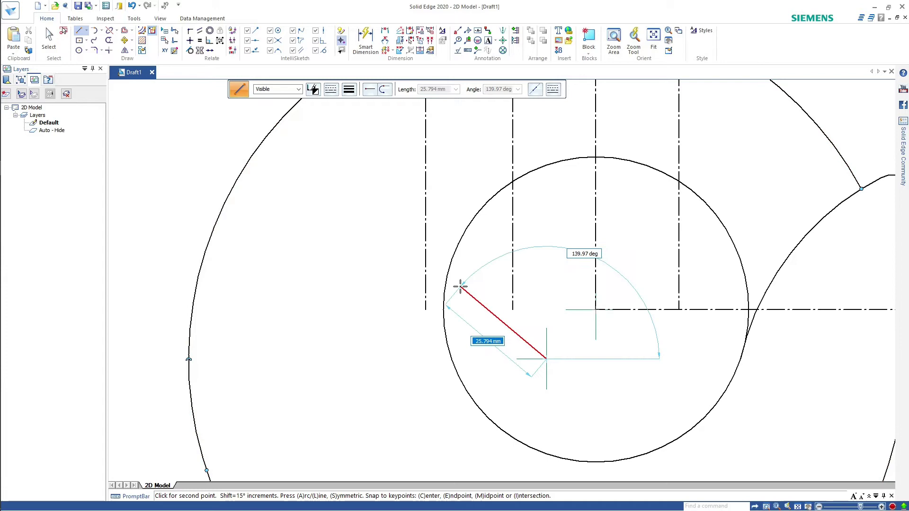
pyautogui.scroll(-4, 464, 293)
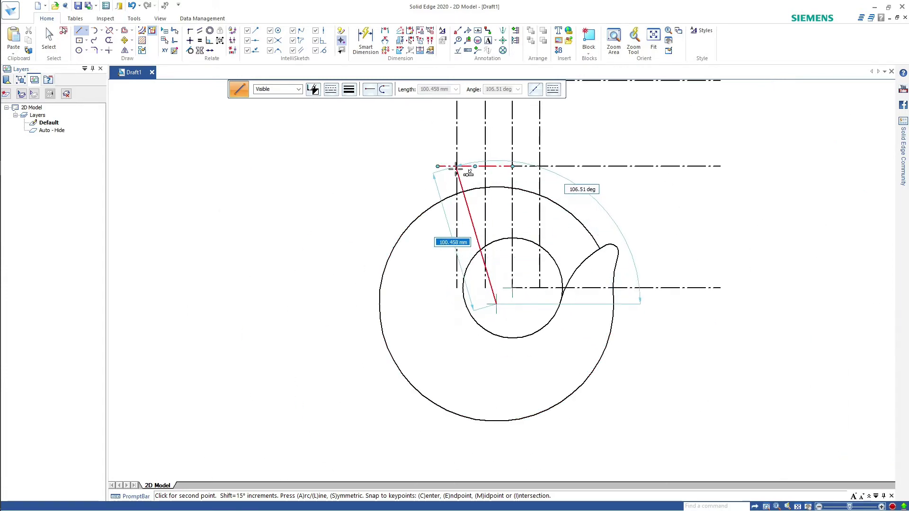
pyautogui.click(457, 166)
pyautogui.scroll(5, 494, 280)
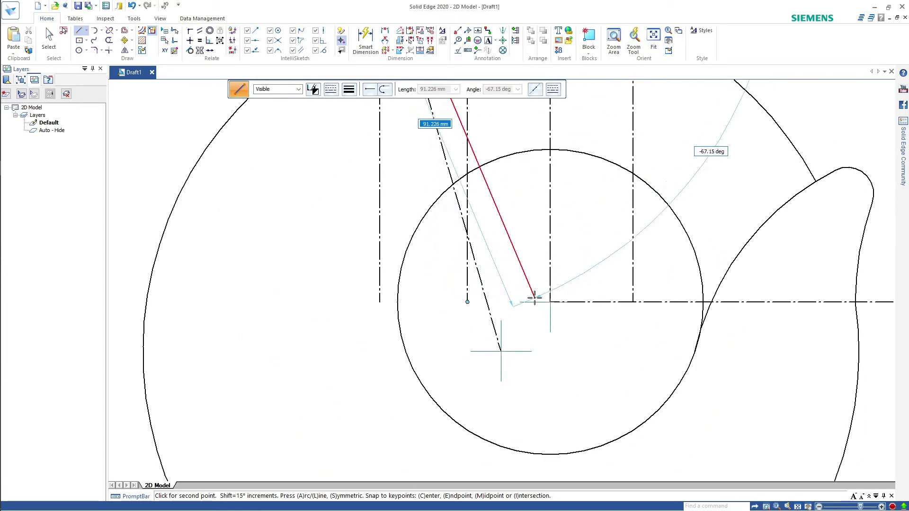
pyautogui.click(549, 300)
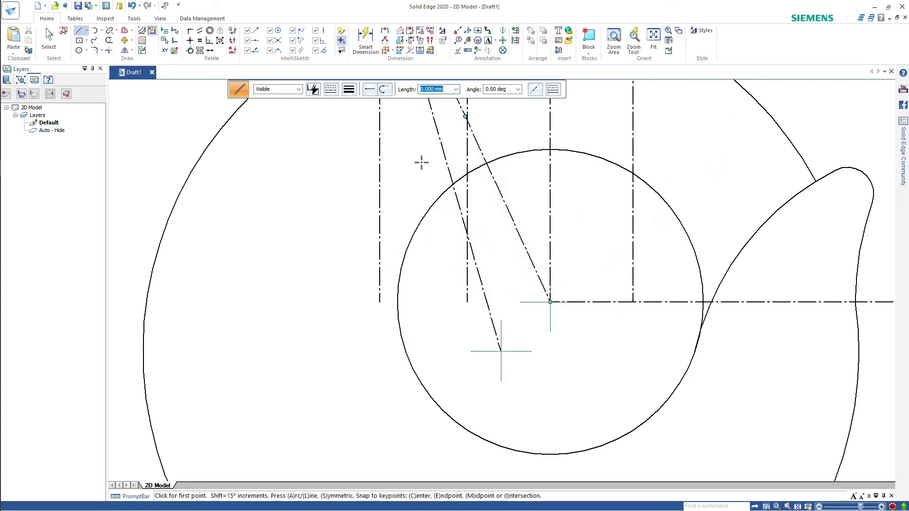
pyautogui.scroll(-6, 420, 160)
pyautogui.scroll(6, 439, 129)
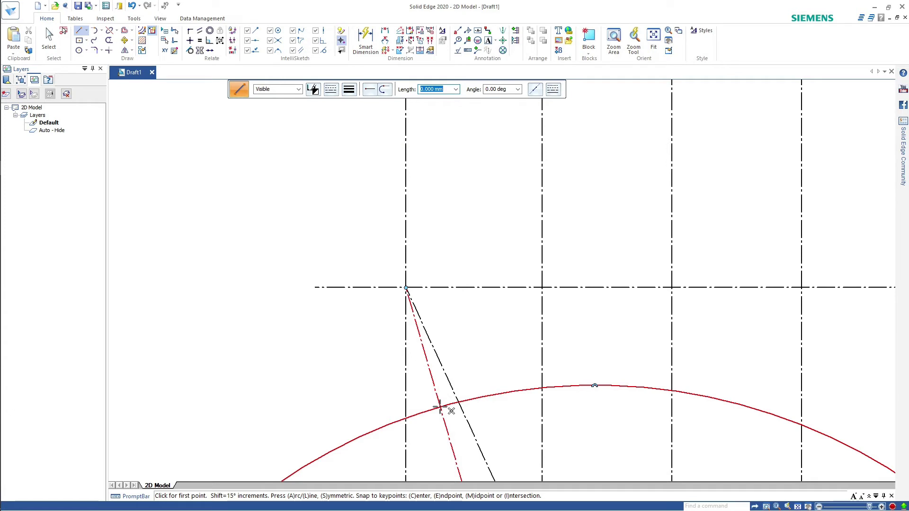
# Draw concentric centre-point circles of about 36.4 mm and 113.9 mm at the slanted lines' junction.
pyautogui.click(87, 51)
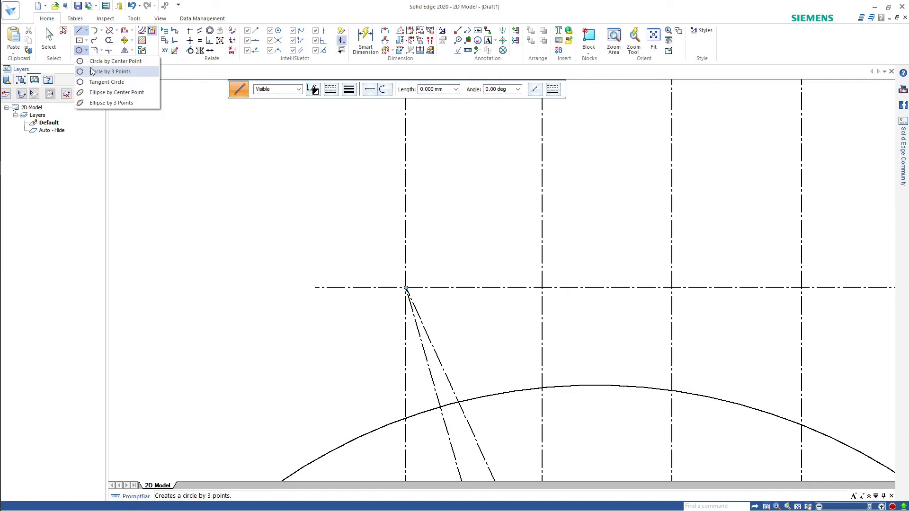
pyautogui.click(110, 61)
pyautogui.click(406, 287)
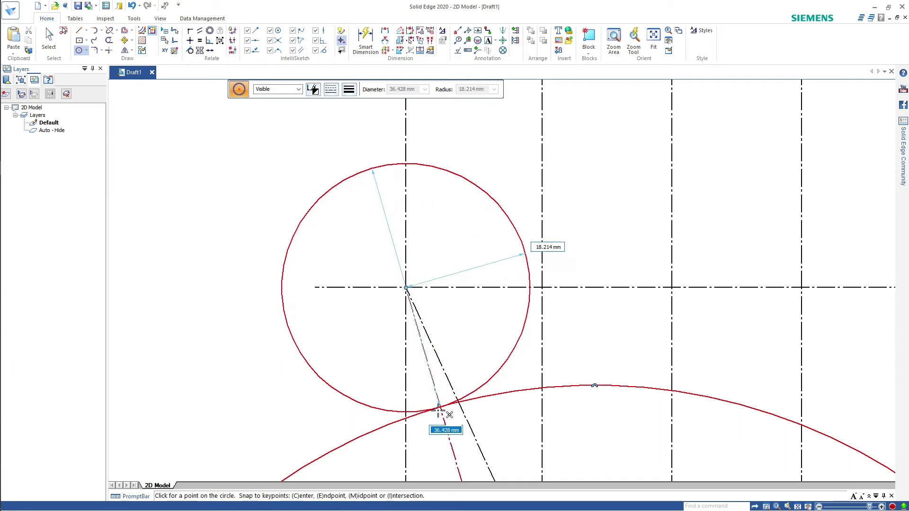
pyautogui.click(438, 408)
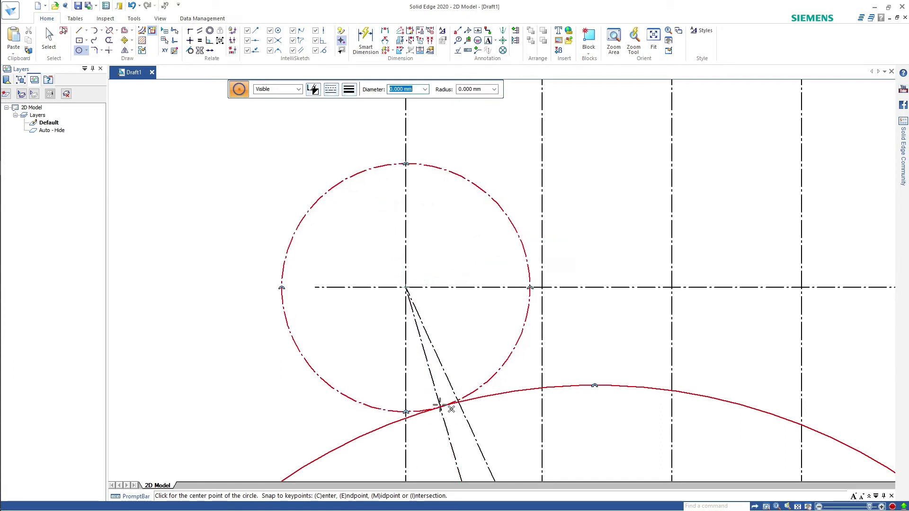
pyautogui.scroll(-4, 439, 346)
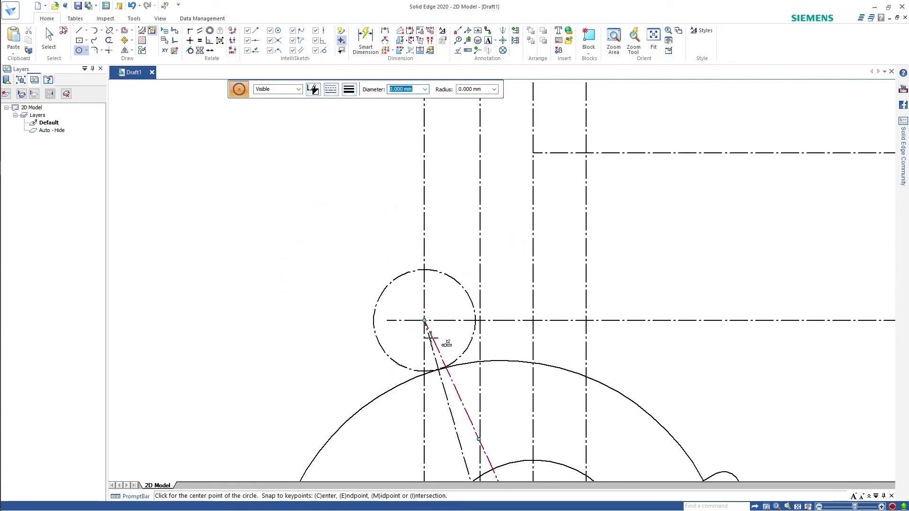
pyautogui.click(424, 320)
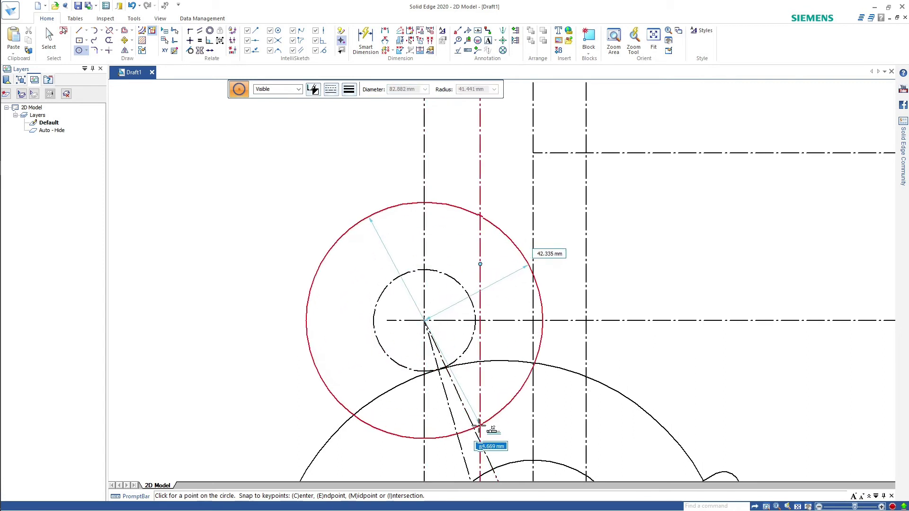
pyautogui.click(495, 467)
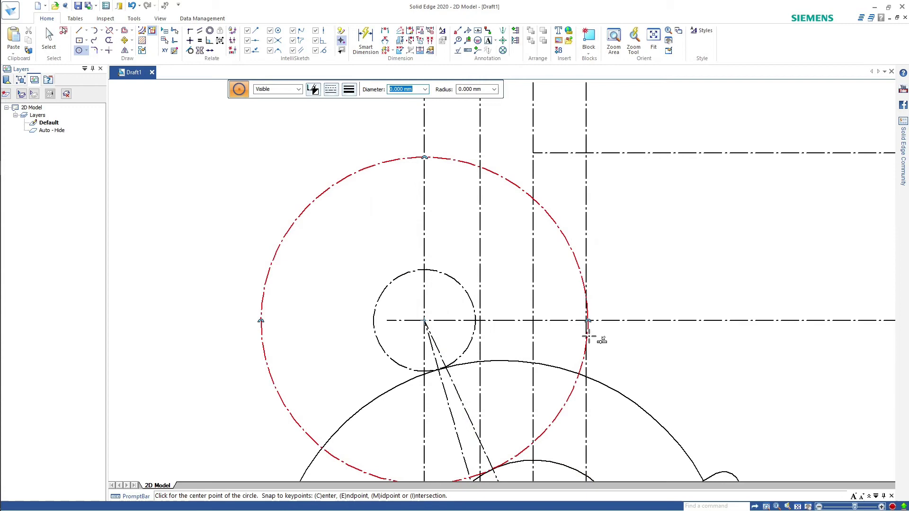
pyautogui.scroll(-3, 590, 337)
pyautogui.scroll(1, 601, 339)
pyautogui.scroll(-1, 606, 341)
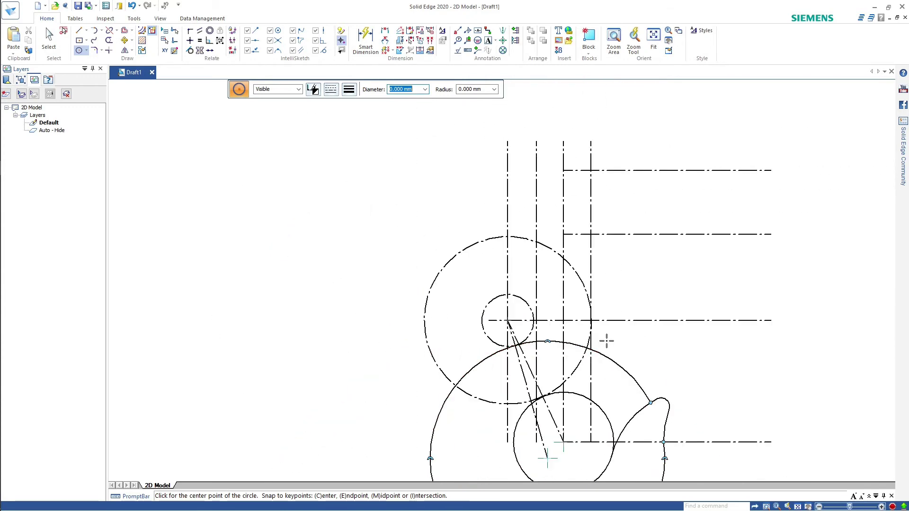
# Trim away the large dash-dot circle's upper arc and stray slanted-line ends.
pyautogui.click(108, 40)
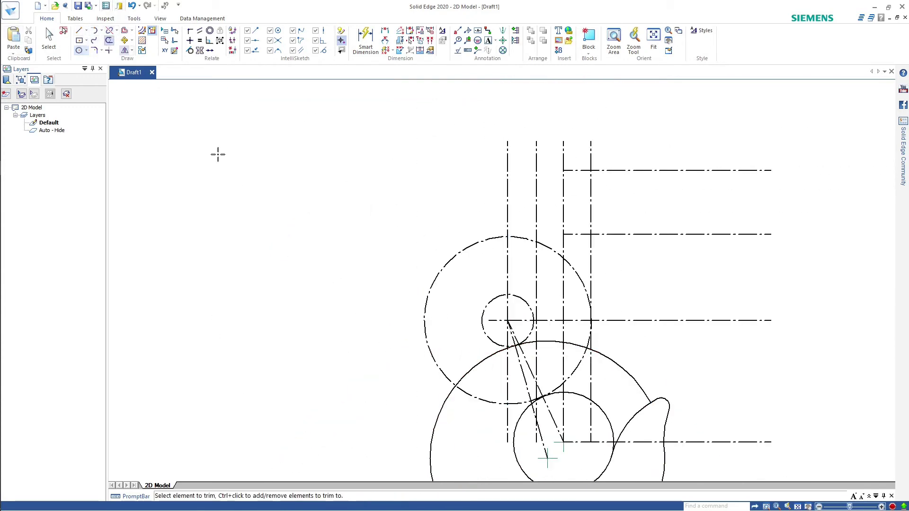
pyautogui.scroll(5, 535, 417)
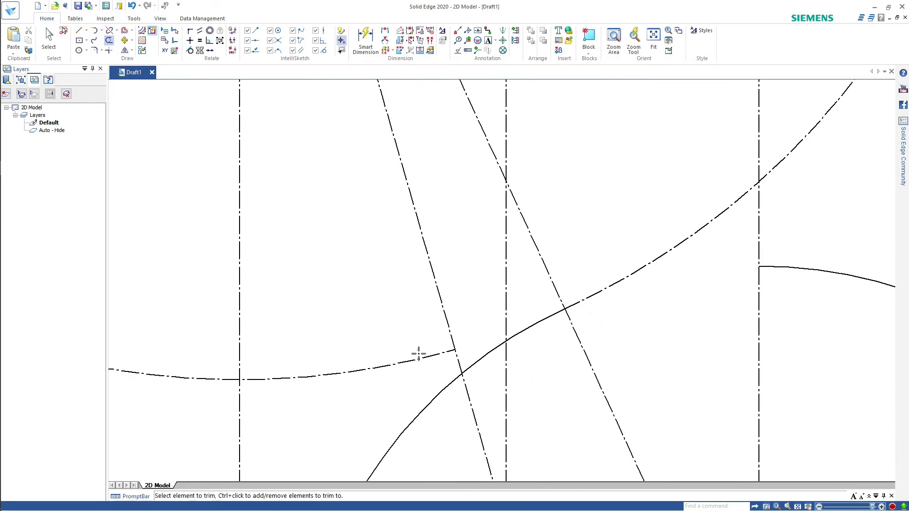
pyautogui.scroll(-3, 822, 424)
pyautogui.moveTo(660, 192); pyautogui.dragTo(299, 324)
pyautogui.scroll(4, 546, 269)
pyautogui.scroll(-3, 551, 300)
pyautogui.scroll(3, 608, 293)
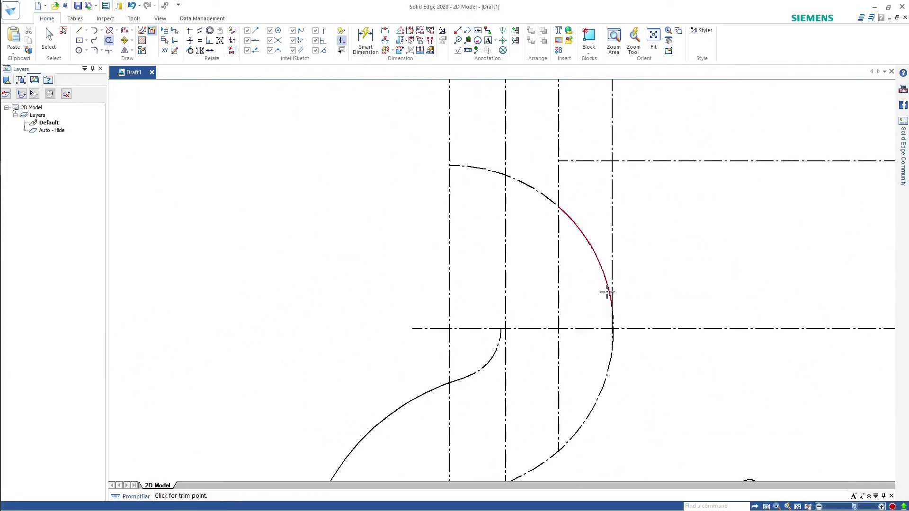
pyautogui.click(608, 293)
pyautogui.scroll(3, 641, 357)
pyautogui.scroll(-4, 349, 313)
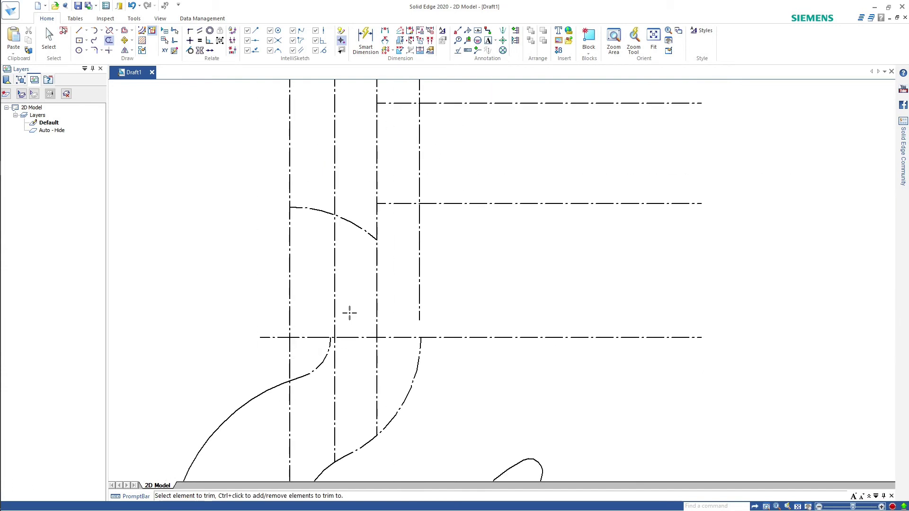
# Trim the last two arc pieces and extend the vertical centreline down to the neck centreline.
pyautogui.click(356, 221)
pyautogui.click(317, 211)
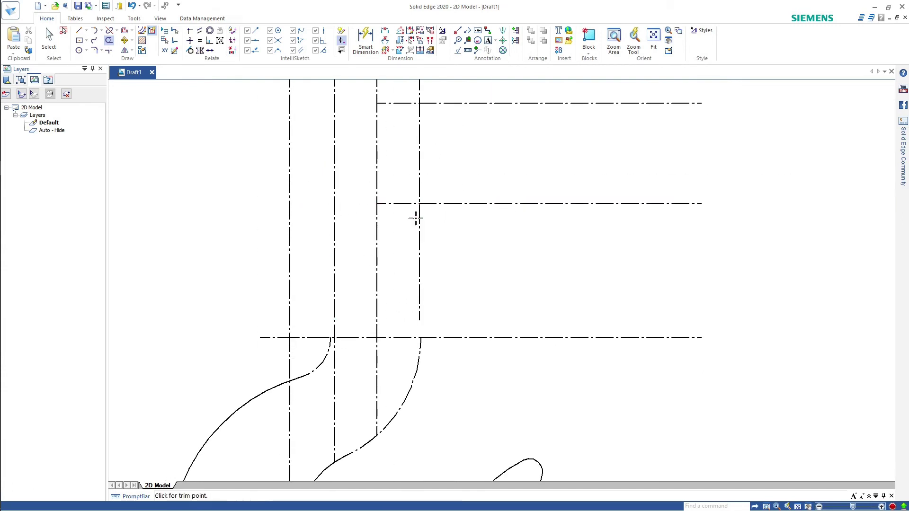
pyautogui.click(109, 40)
pyautogui.click(424, 305)
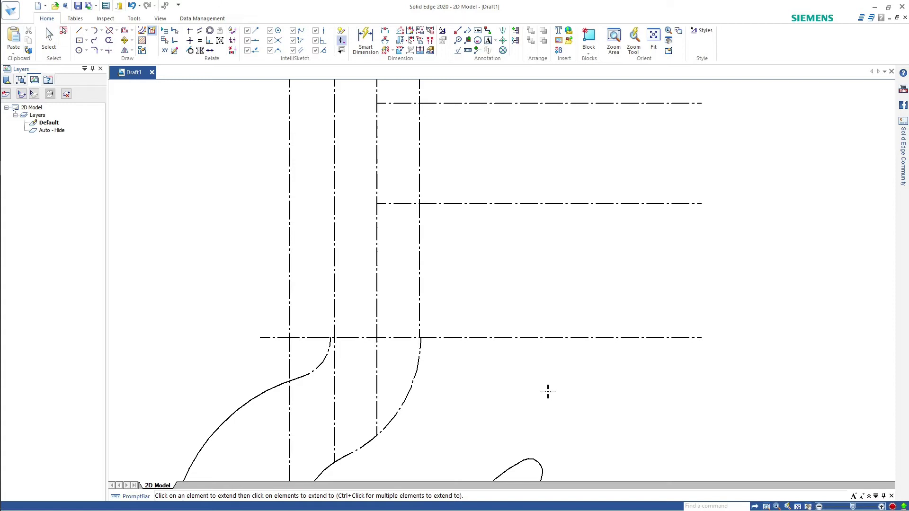
# Delete the surplus centrelines: the leftmost vertical and both parts of the neck centreline.
pyautogui.scroll(3, 554, 355)
pyautogui.scroll(-8, 517, 349)
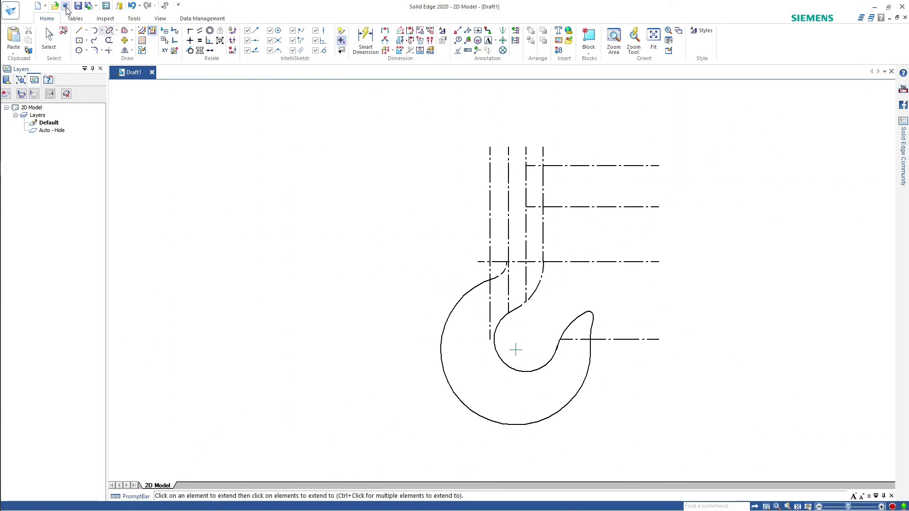
pyautogui.press('Escape')
pyautogui.click(621, 340)
pyautogui.press('Escape')
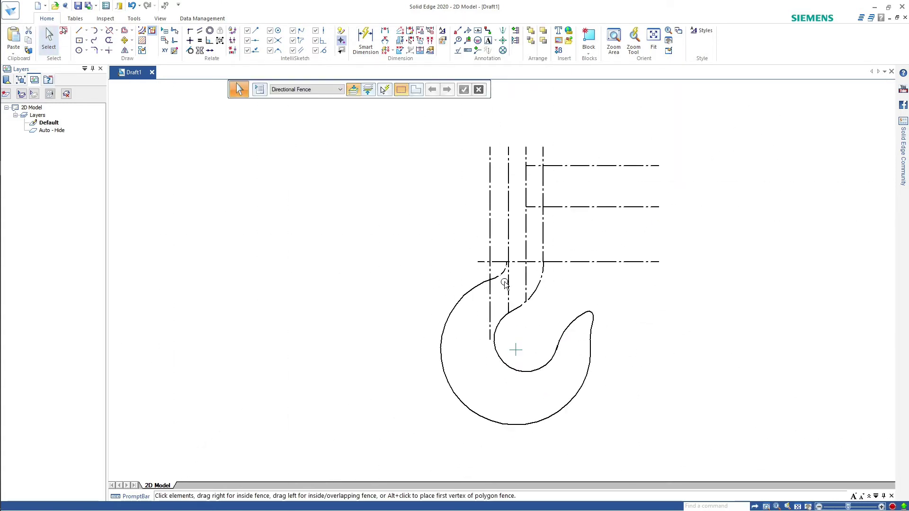
pyautogui.scroll(4, 496, 236)
pyautogui.scroll(-6, 487, 193)
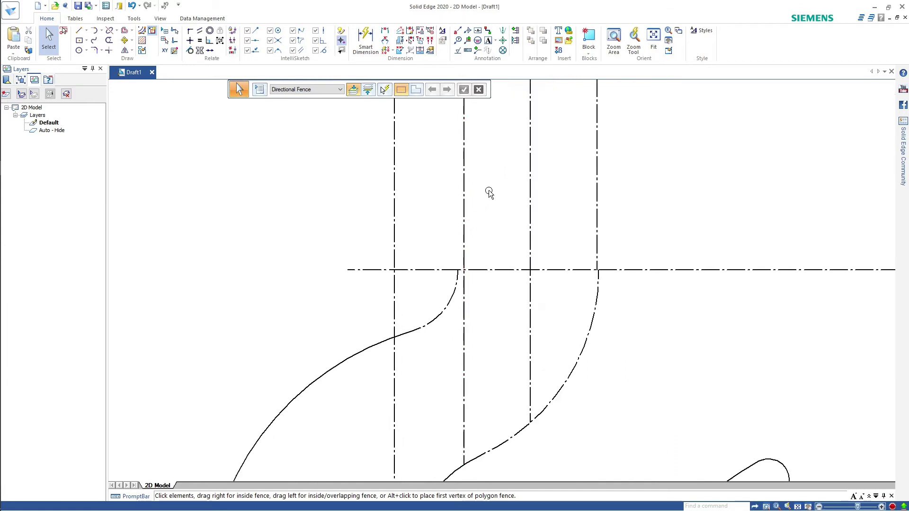
pyautogui.scroll(5, 522, 123)
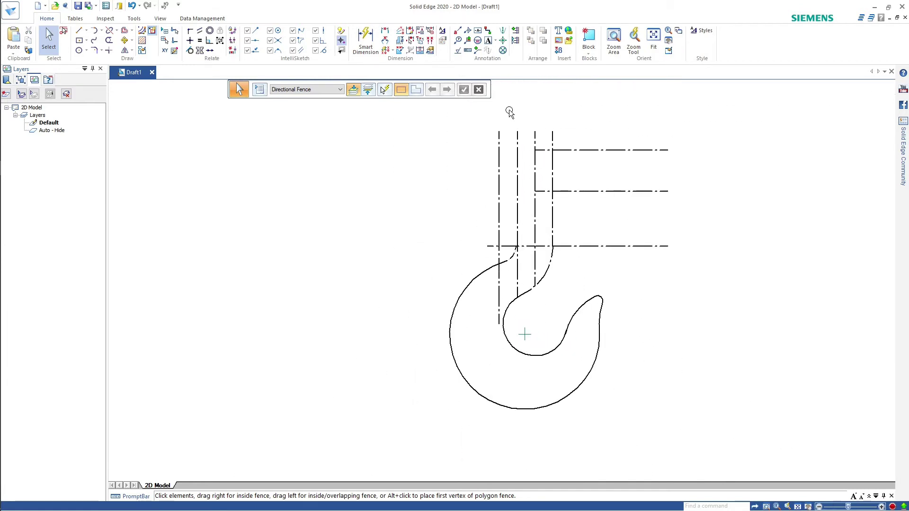
pyautogui.click(491, 273)
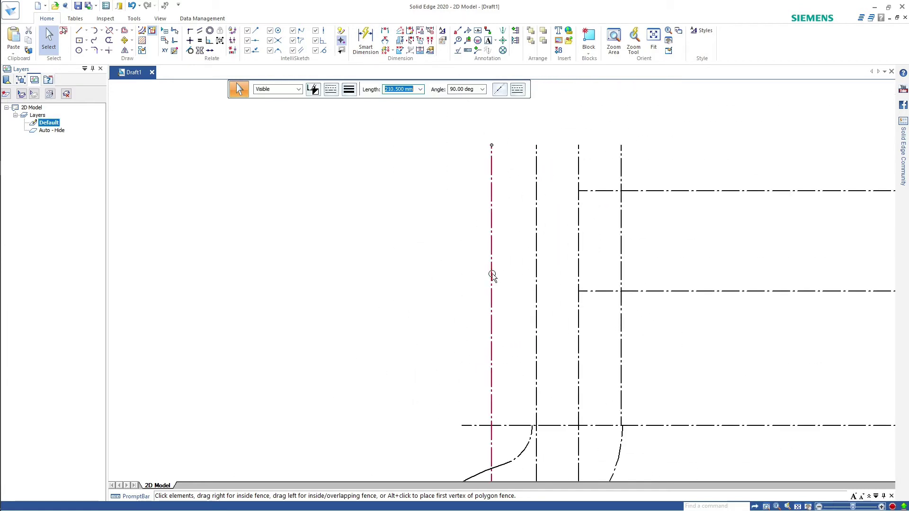
pyautogui.press('Delete')
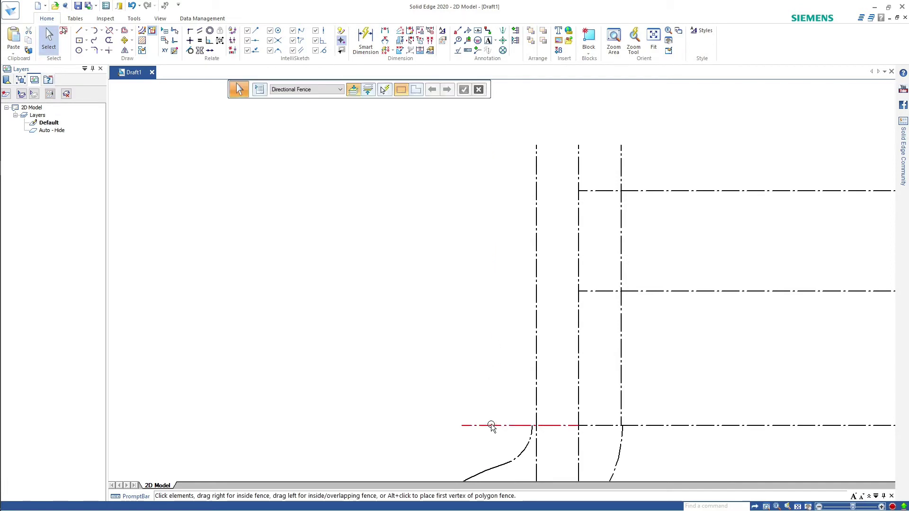
pyautogui.click(492, 426)
pyautogui.press('Delete')
pyautogui.click(666, 426)
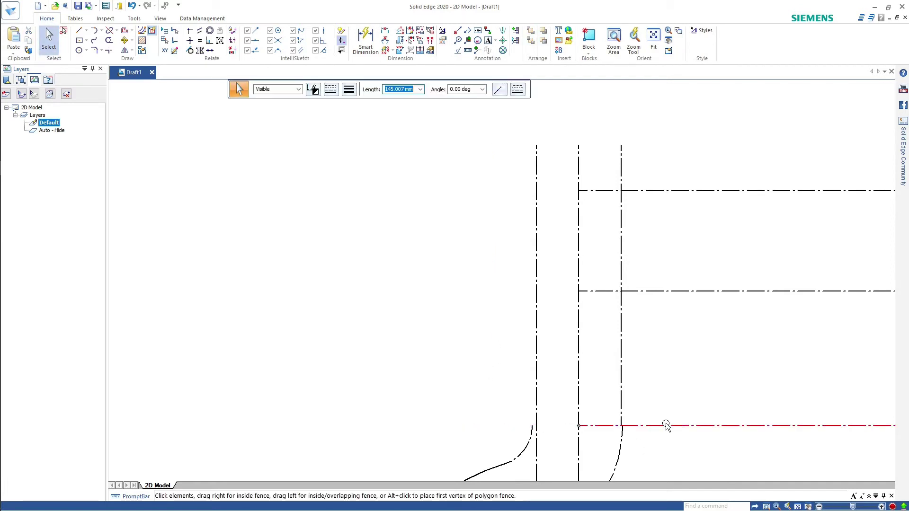
pyautogui.press('Delete')
pyautogui.scroll(-3, 629, 418)
pyautogui.scroll(4, 622, 416)
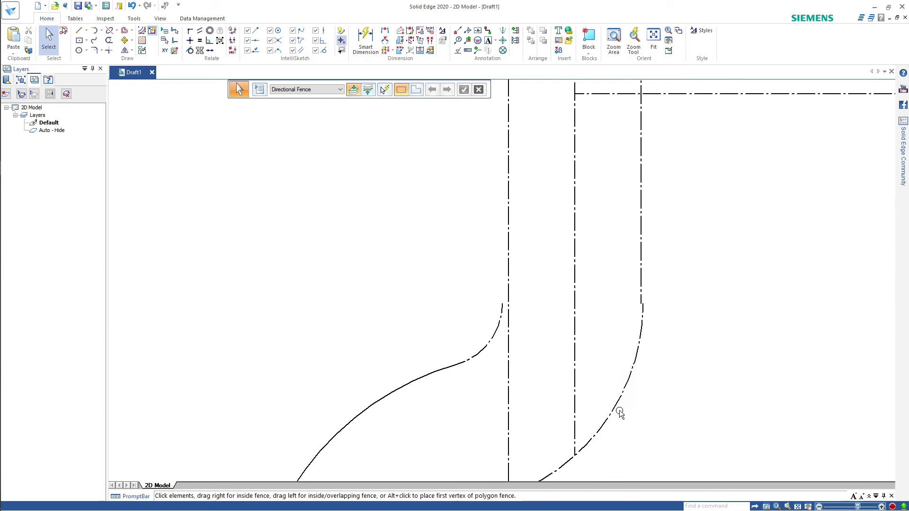
pyautogui.scroll(-2, 625, 421)
# Change the shank lines and neck arcs from dash-dot to solid line type.
pyautogui.moveTo(651, 431); pyautogui.dragTo(538, 193)
pyautogui.click(331, 90)
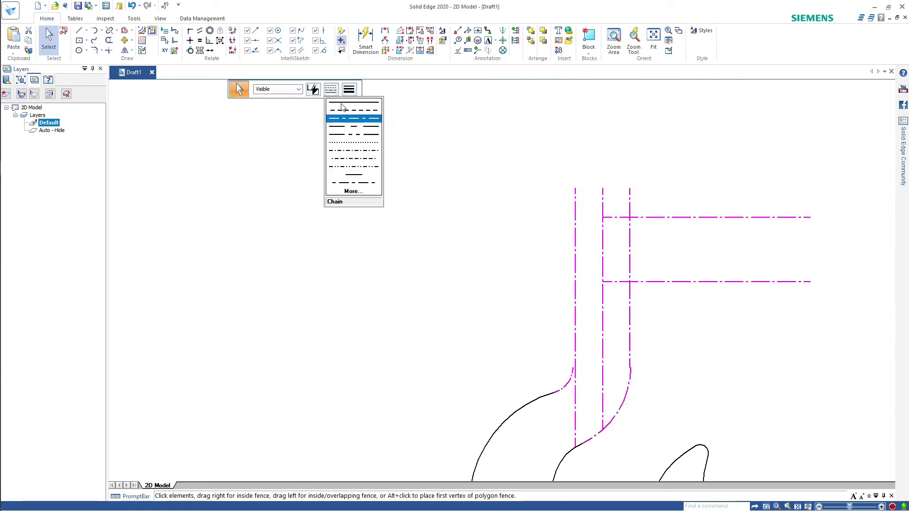
pyautogui.click(341, 103)
pyautogui.click(524, 274)
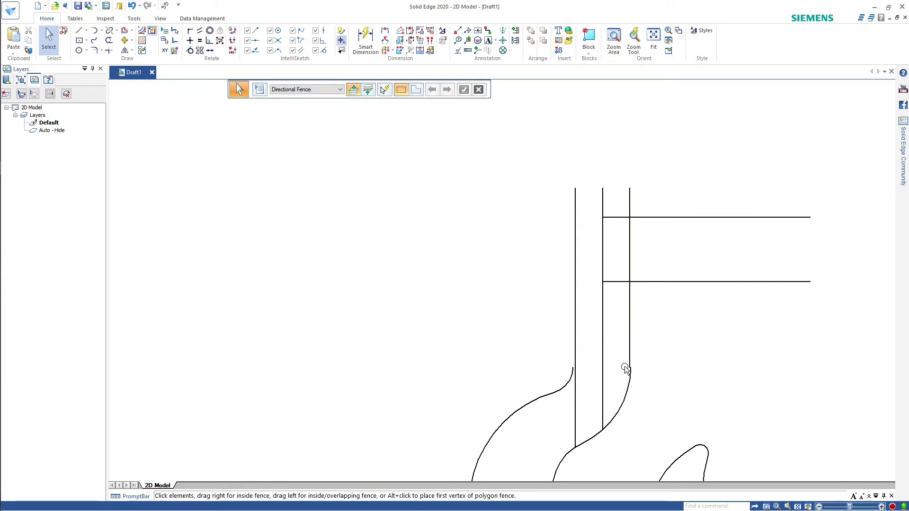
pyautogui.scroll(-2, 624, 368)
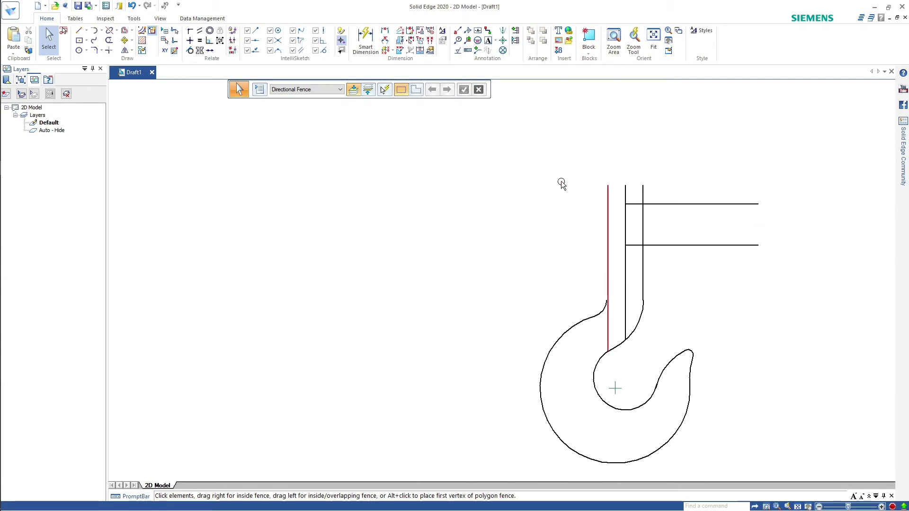
# Delete the middle shank line and trim the stubs past the shank's top.
pyautogui.click(108, 50)
pyautogui.press('Escape')
pyautogui.press('Delete')
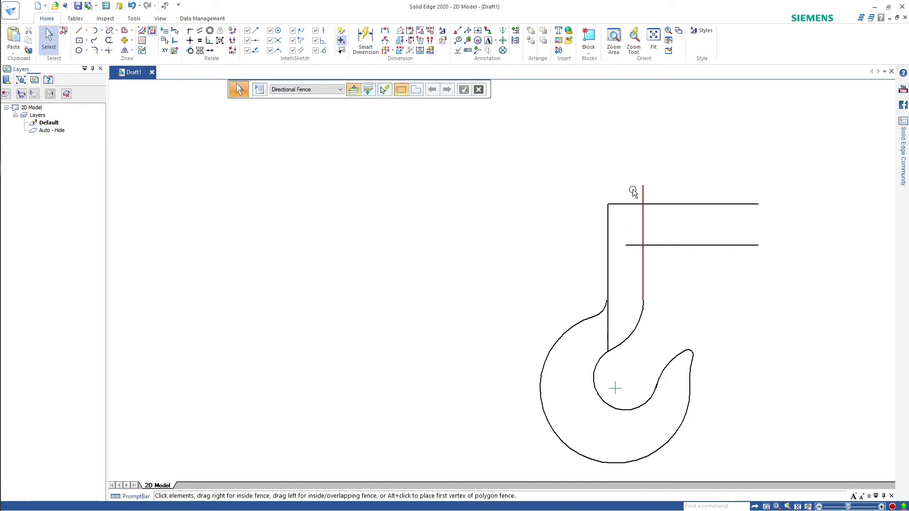
pyautogui.click(108, 40)
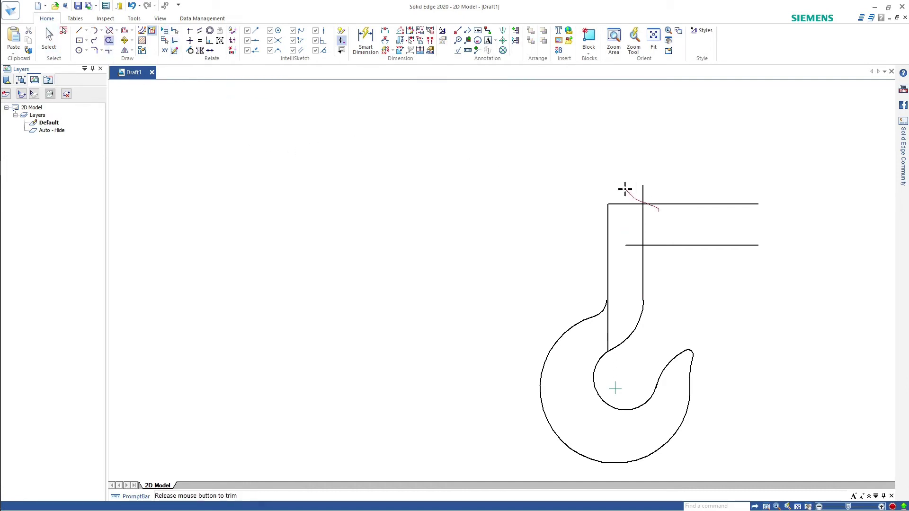
pyautogui.moveTo(625, 189); pyautogui.dragTo(658, 210)
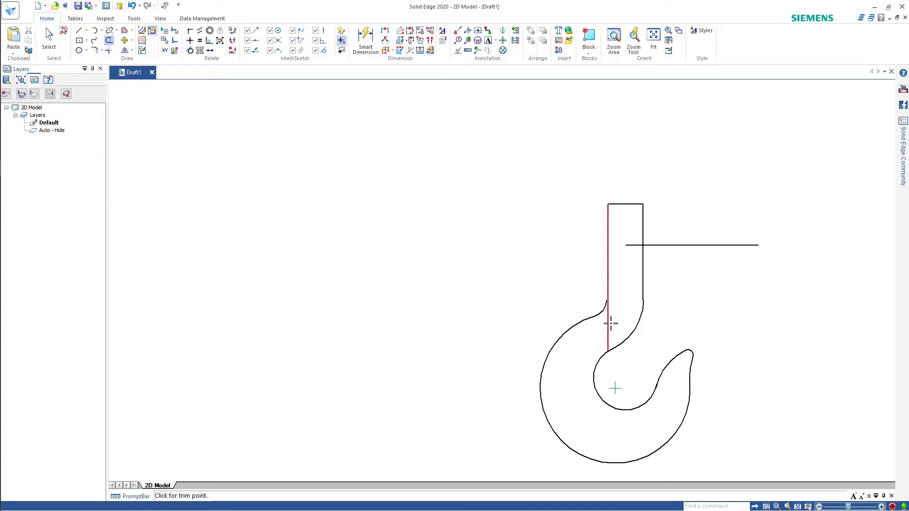
# Draw a small three-point circle, about 5 mm, at the shank-to-neck junction.
pyautogui.click(94, 50)
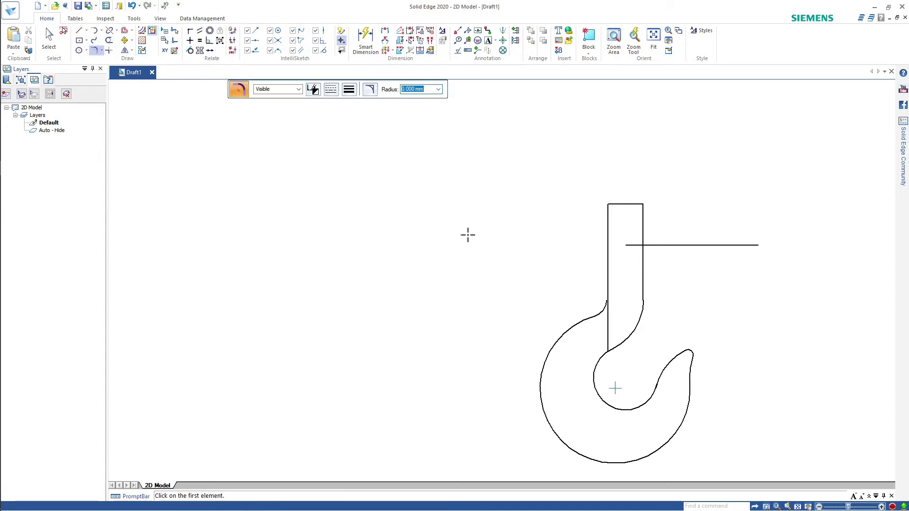
pyautogui.click(79, 51)
pyautogui.scroll(3, 506, 261)
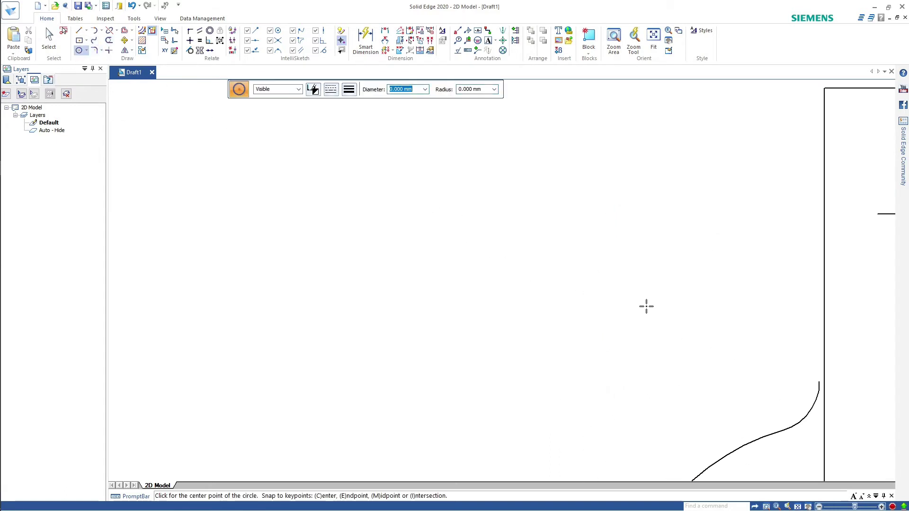
pyautogui.scroll(2, 898, 365)
pyautogui.click(86, 50)
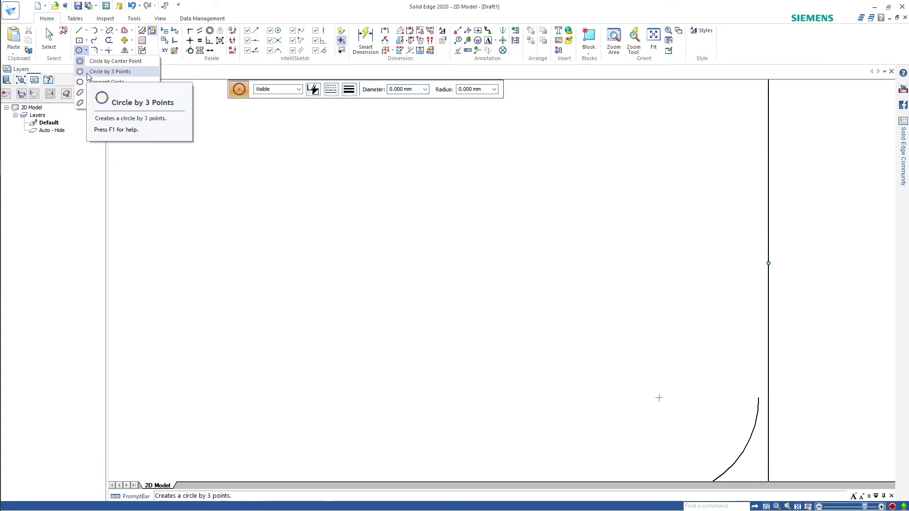
pyautogui.click(90, 71)
pyautogui.click(759, 397)
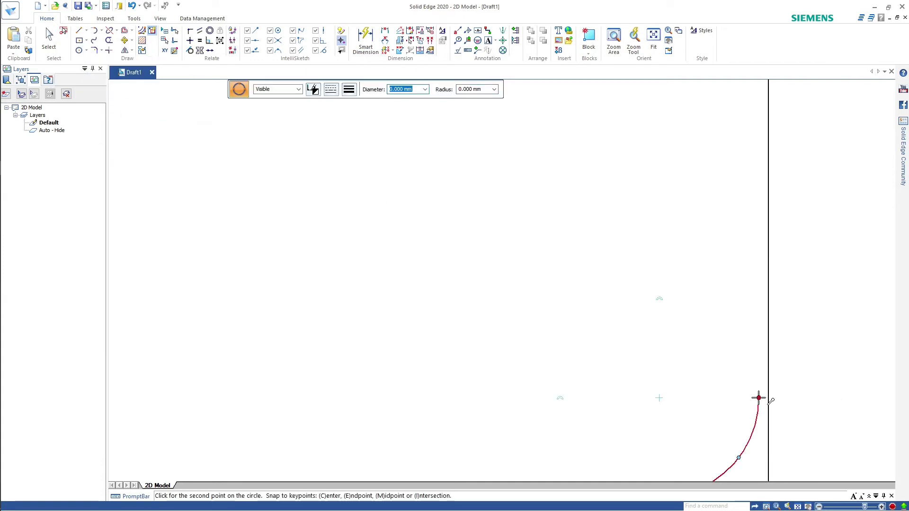
pyautogui.click(768, 384)
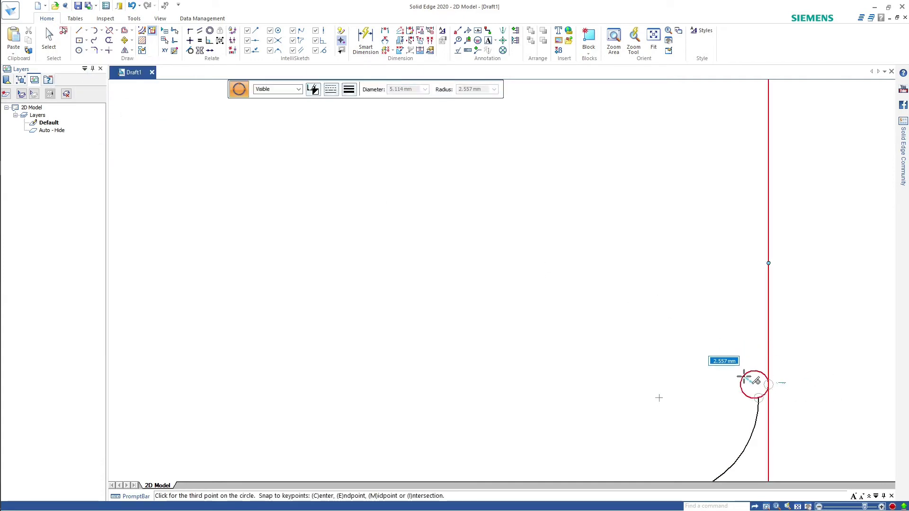
pyautogui.click(743, 379)
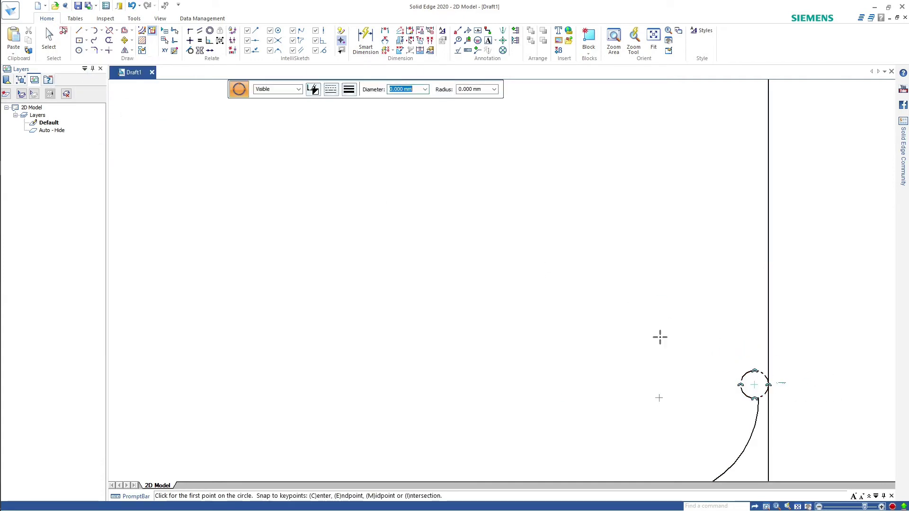
# Trim the circle and the shank line below it into a small rounded corner.
pyautogui.click(108, 41)
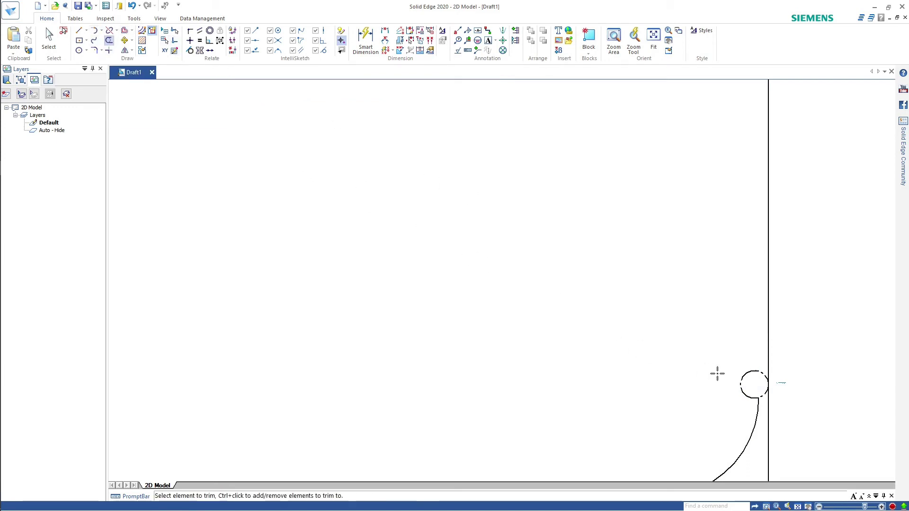
pyautogui.click(738, 379)
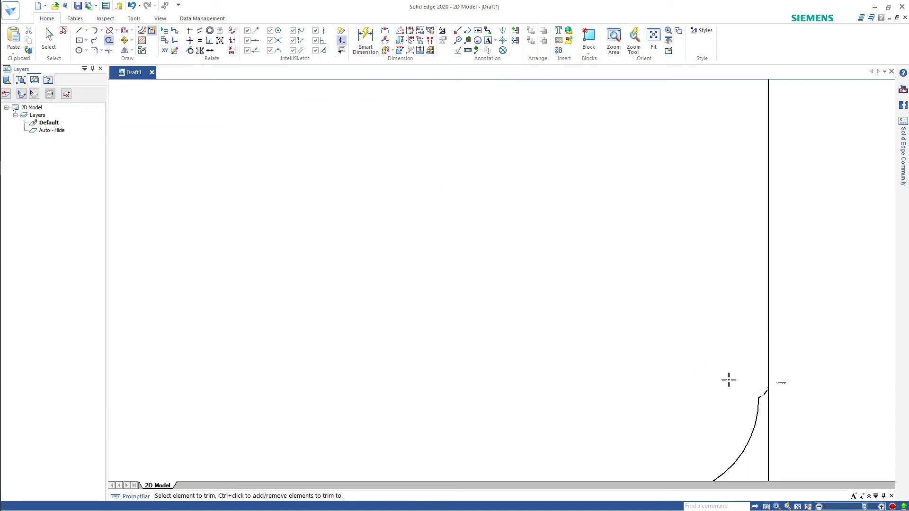
pyautogui.click(768, 417)
pyautogui.scroll(-3, 797, 407)
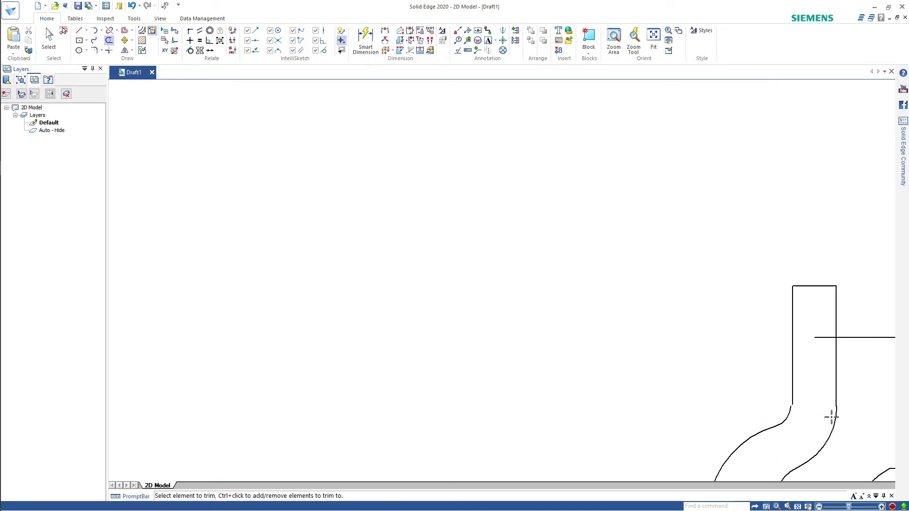
pyautogui.scroll(5, 831, 416)
# Draw a horizontal line across the neck from the outer curve's end to the right curve.
pyautogui.scroll(2, 842, 402)
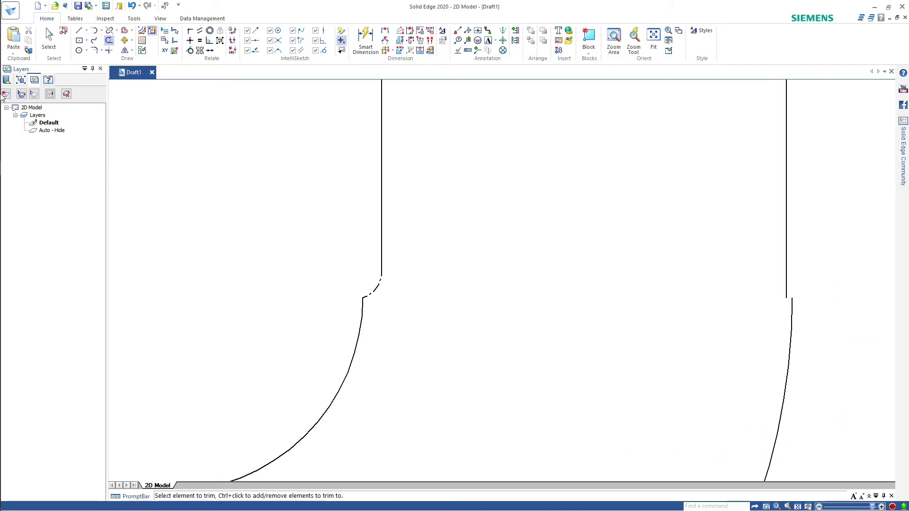
pyautogui.click(79, 30)
pyautogui.click(362, 297)
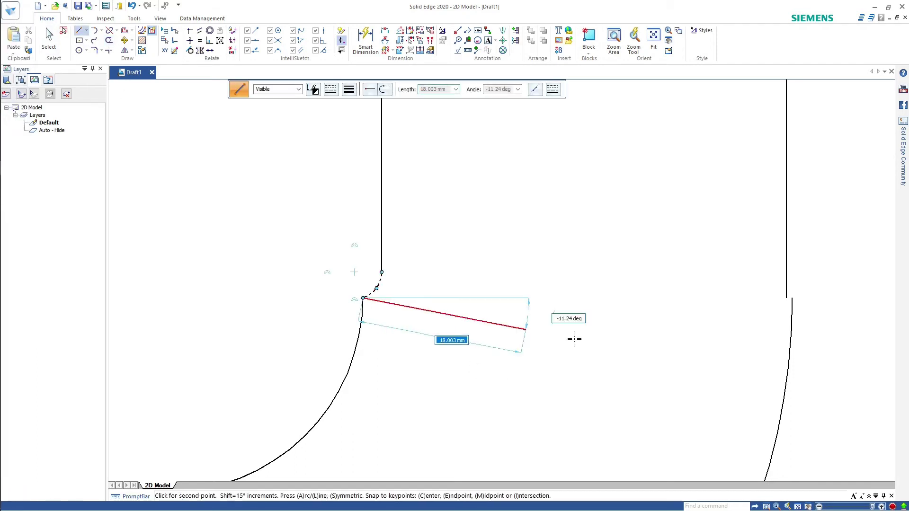
pyautogui.click(792, 298)
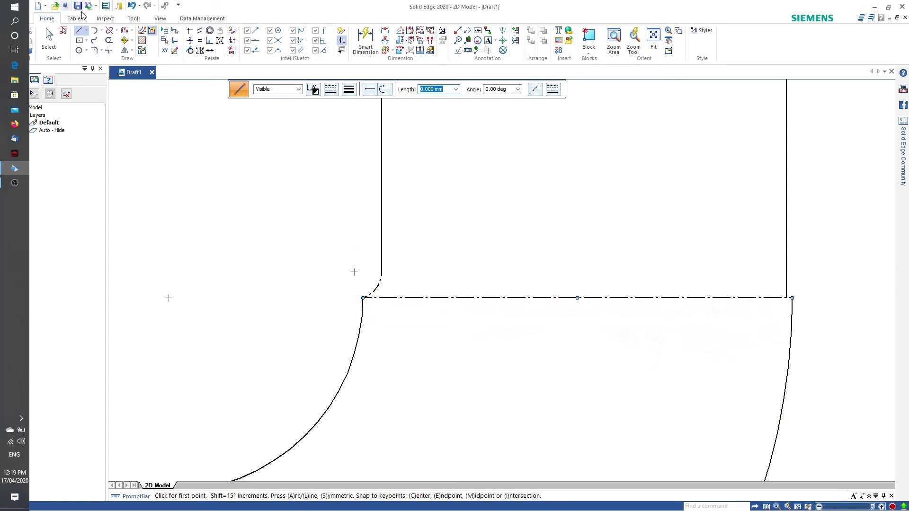
pyautogui.click(79, 50)
pyautogui.click(86, 51)
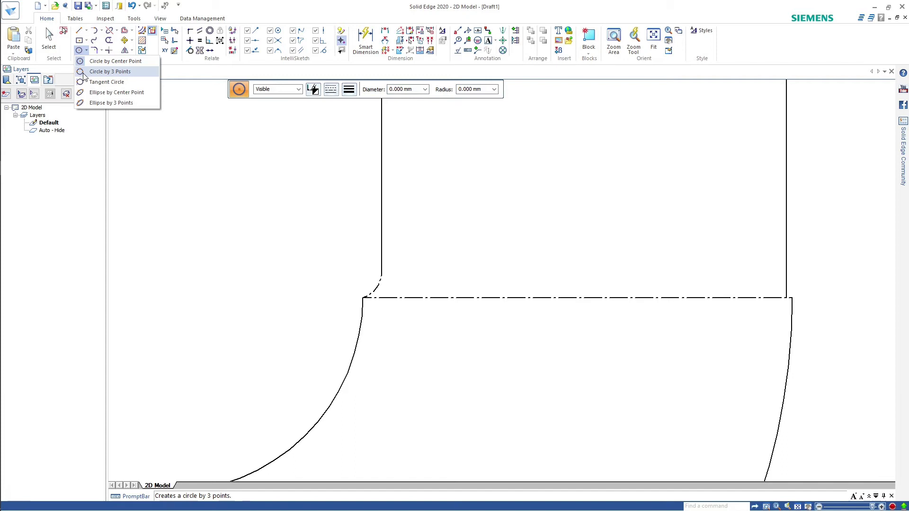
pyautogui.click(85, 71)
pyautogui.click(787, 297)
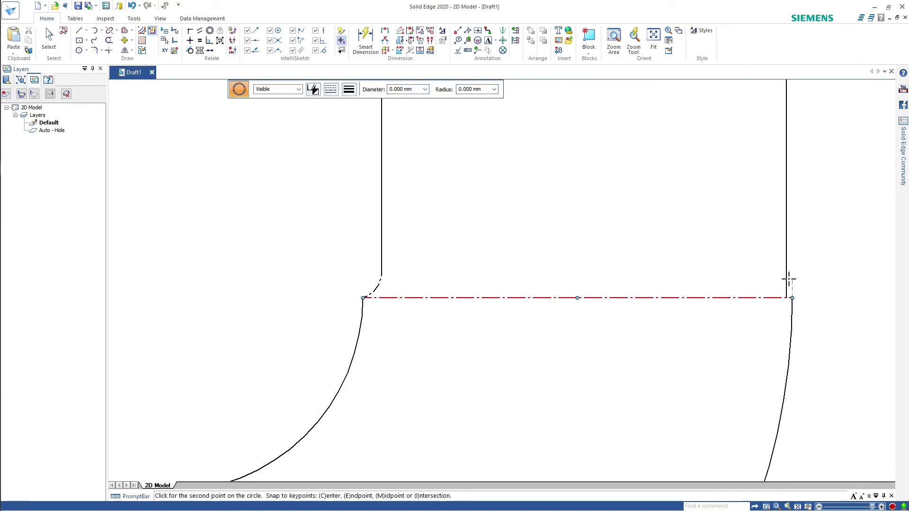
pyautogui.press('Escape')
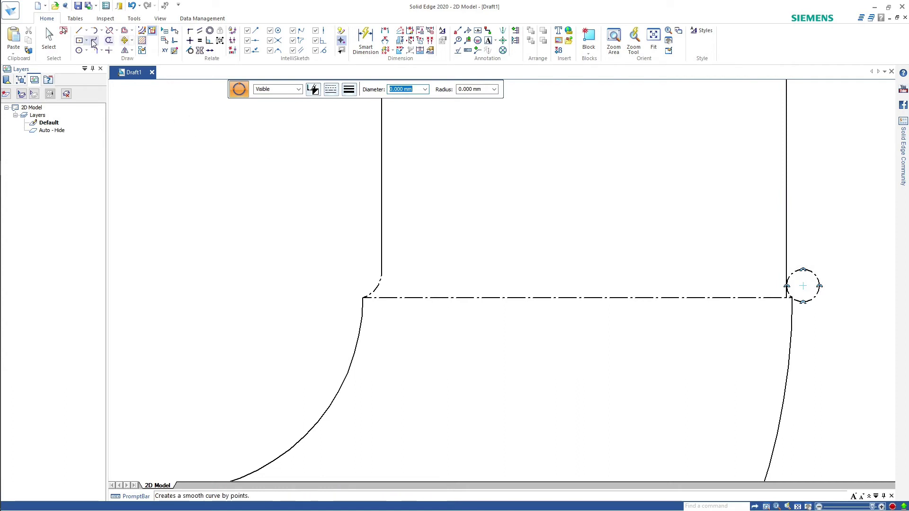
# Trim the small stub and the short vertical piece at the right neck corner.
pyautogui.click(108, 40)
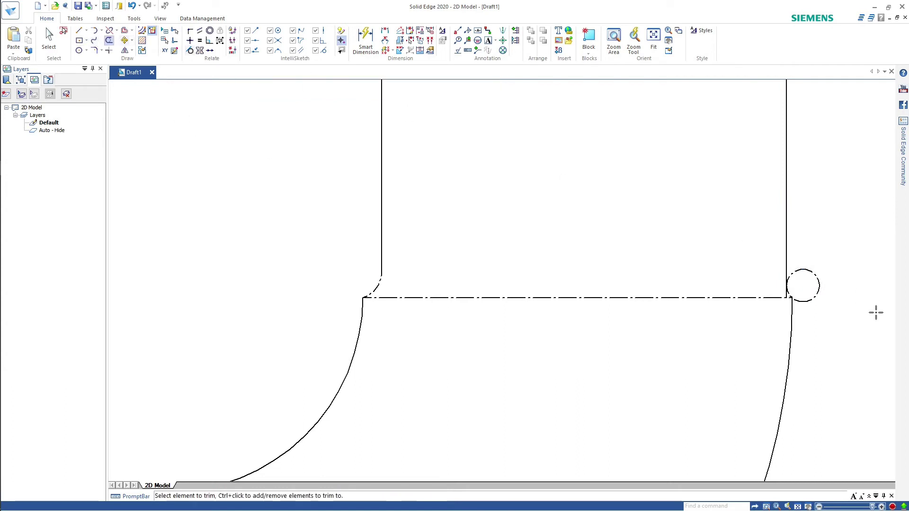
pyautogui.click(813, 294)
pyautogui.scroll(5, 799, 274)
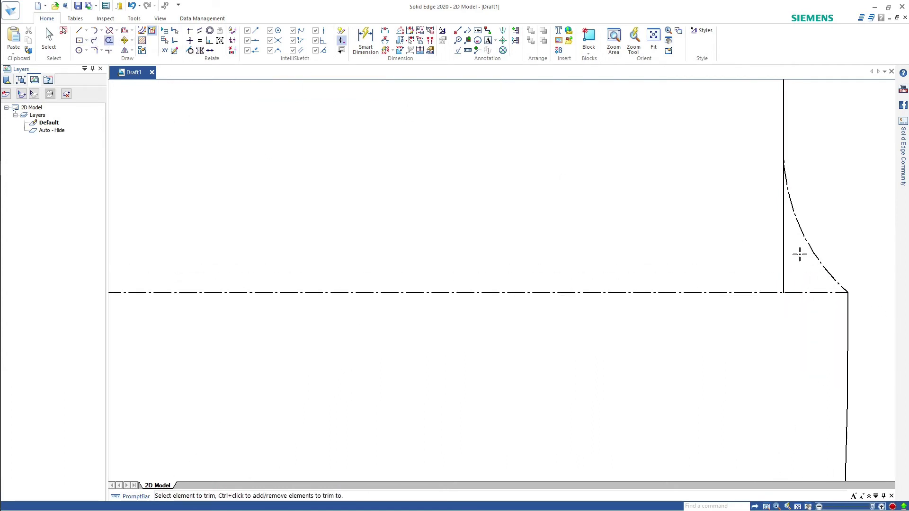
pyautogui.click(784, 258)
pyautogui.scroll(-6, 606, 269)
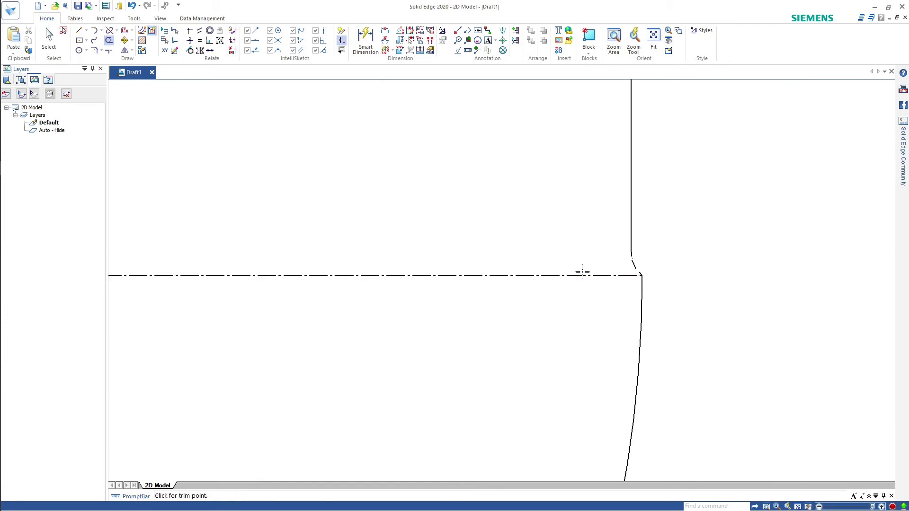
pyautogui.scroll(3, 261, 251)
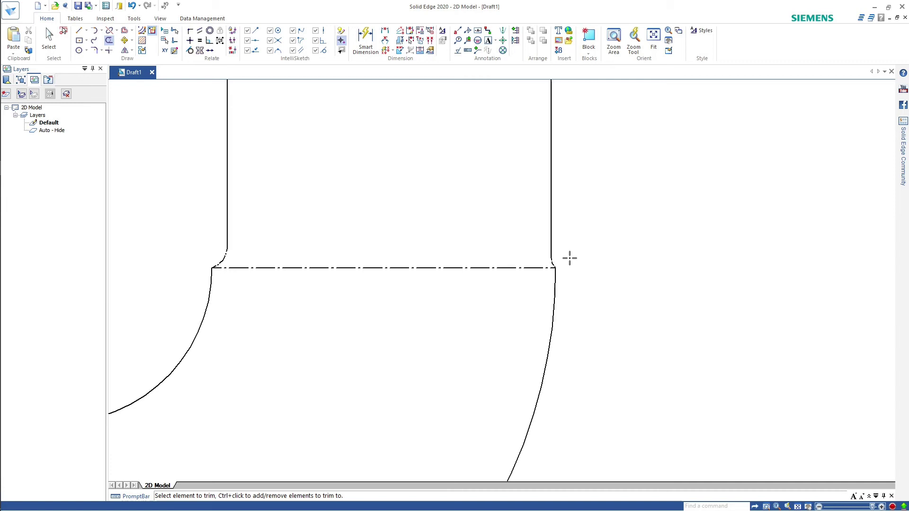
# Zoom out and back in to inspect the whole hook sketch.
pyautogui.scroll(-5, 502, 264)
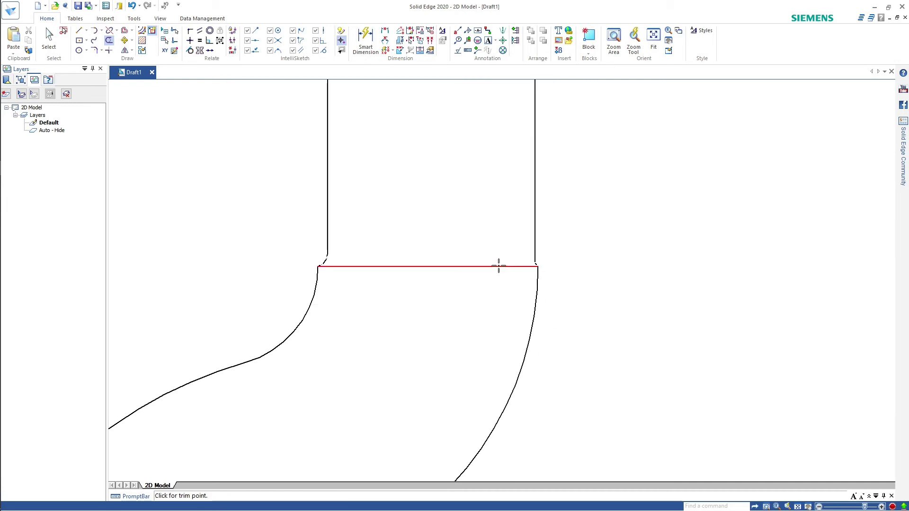
pyautogui.scroll(4, 443, 317)
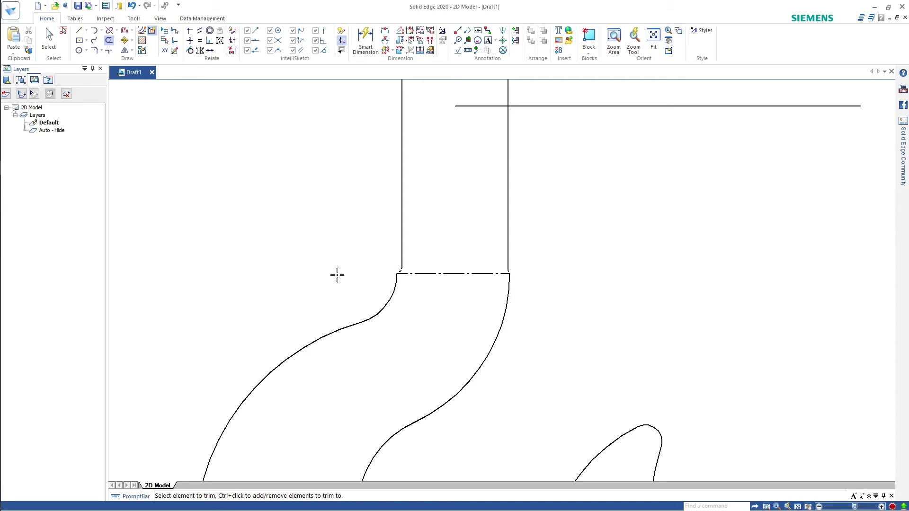
pyautogui.scroll(-4, 482, 321)
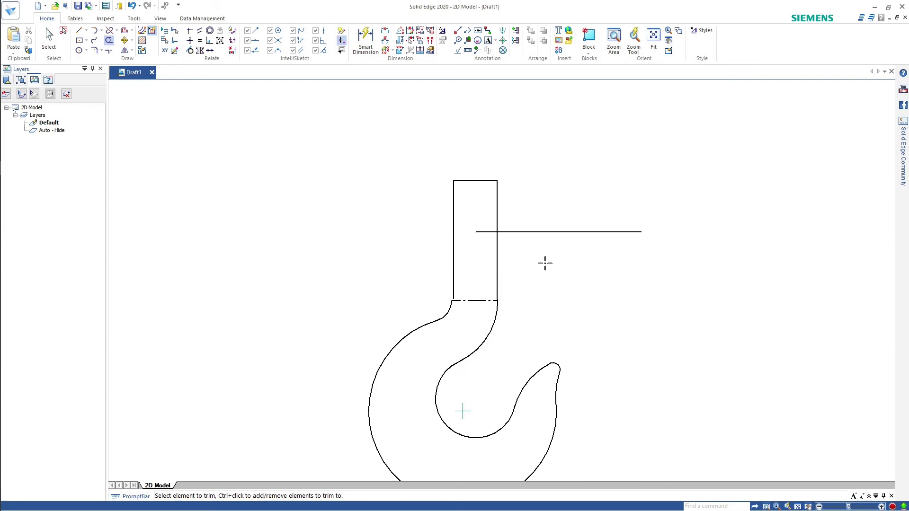
pyautogui.scroll(1, 543, 260)
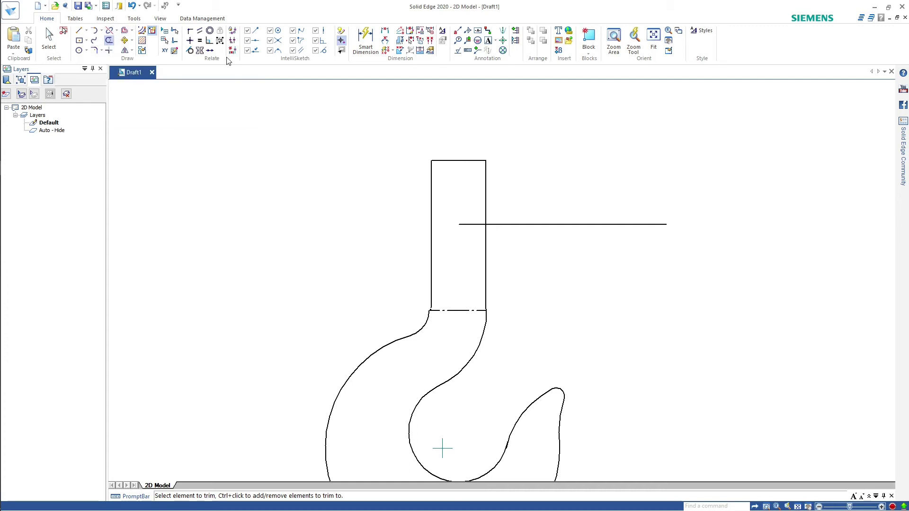
# Trim the upper shank's horizontal line back to the shank's right edge.
pyautogui.click(48, 40)
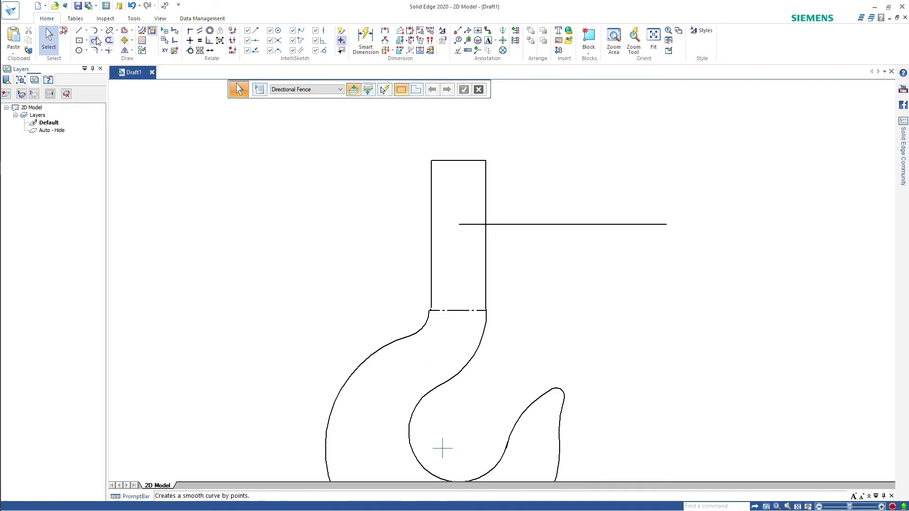
pyautogui.click(109, 40)
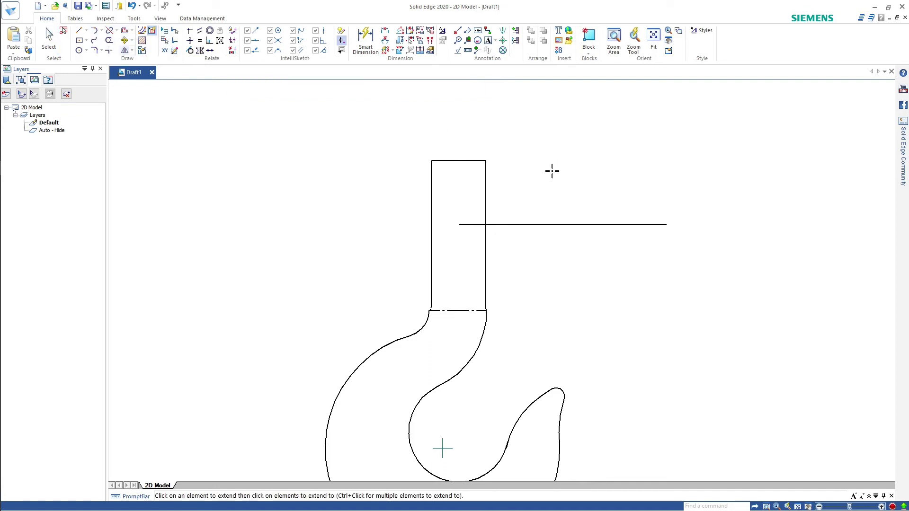
pyautogui.click(521, 225)
pyautogui.click(572, 224)
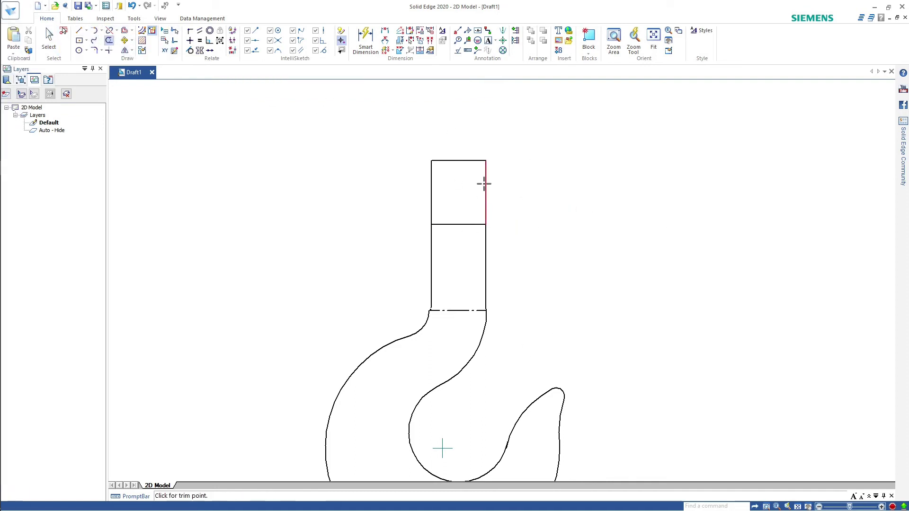
pyautogui.scroll(4, 486, 186)
pyautogui.scroll(4, 384, 133)
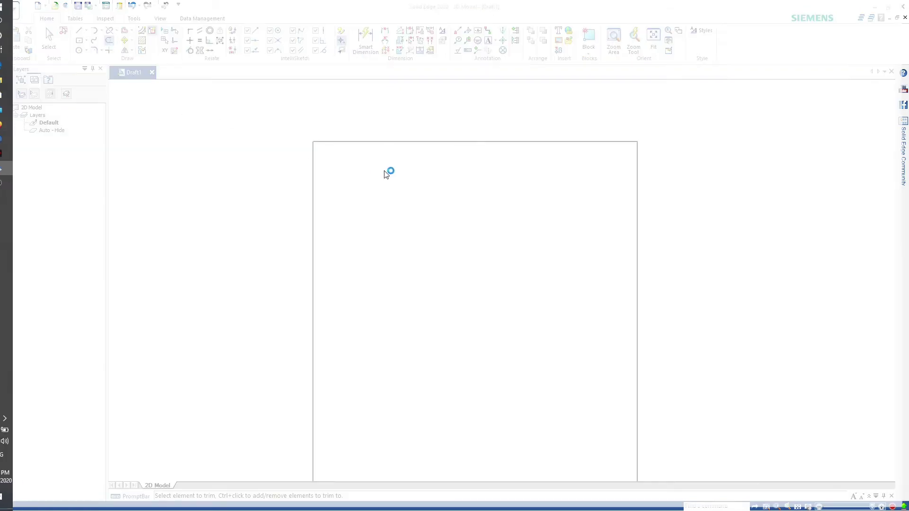
# Look up M38 coarse thread data in the Newman Tools metric thread chart, then return to Solid Edge.
pyautogui.click(407, 25)
pyautogui.write('m')
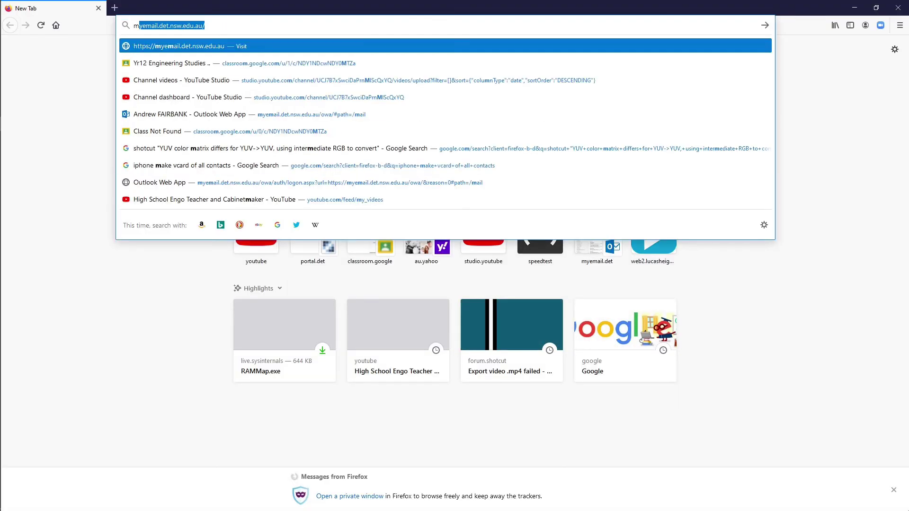
pyautogui.write('38 COARS')
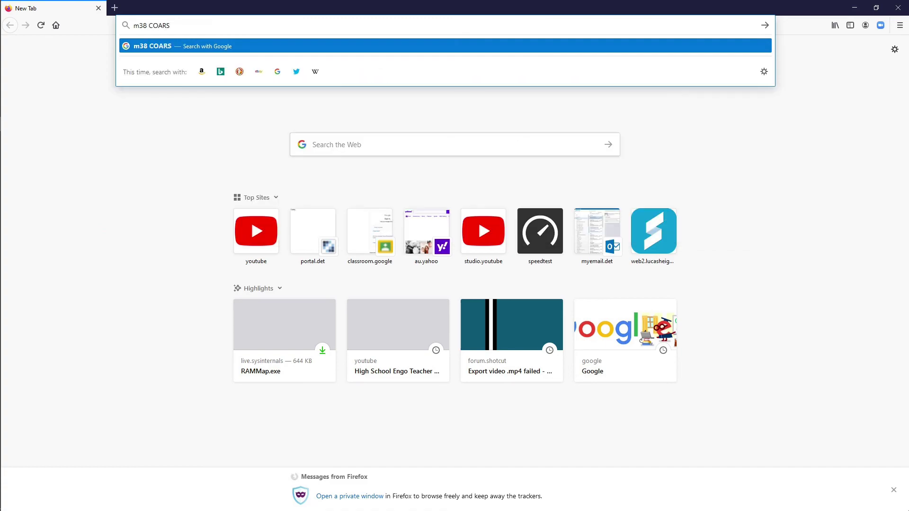
pyautogui.write('E THREAD')
pyautogui.press('Return')
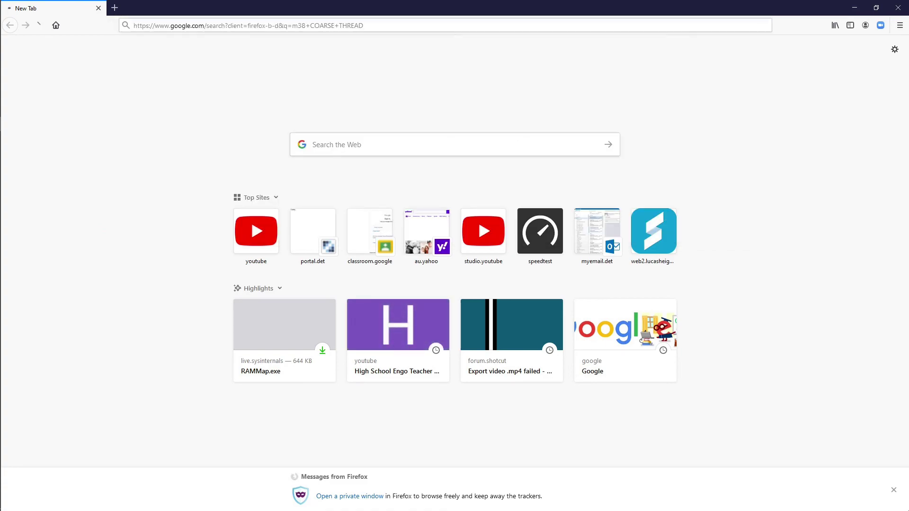
pyautogui.click(142, 126)
pyautogui.scroll(-10, 180, 293)
pyautogui.scroll(3, 38, 328)
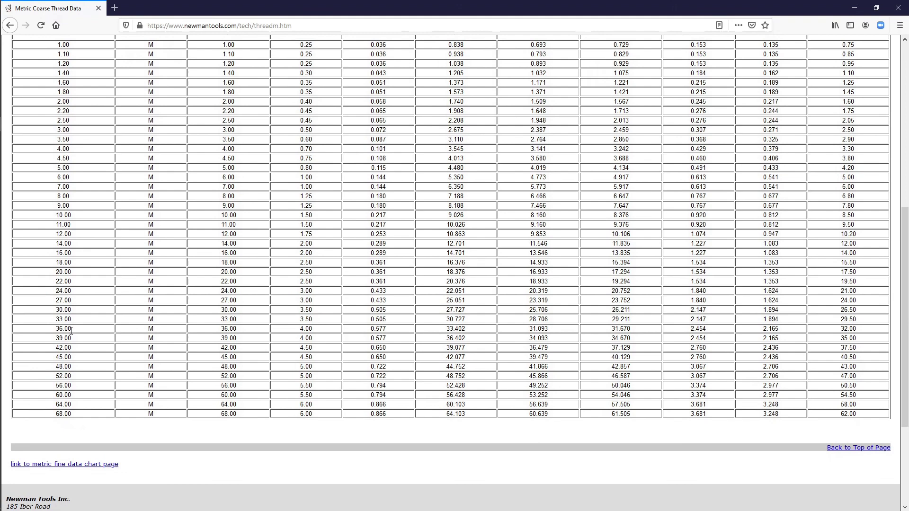
pyautogui.scroll(3, 422, 365)
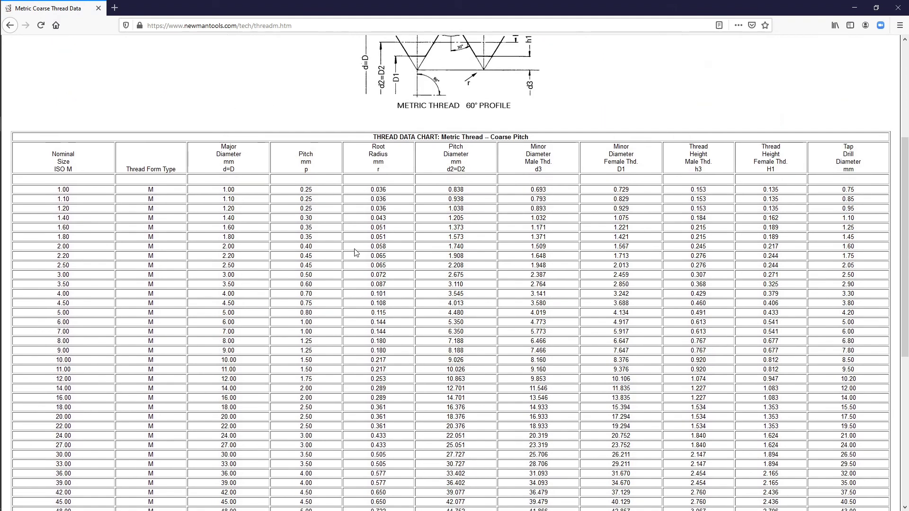
pyautogui.scroll(1, 356, 253)
pyautogui.scroll(-1, 331, 297)
pyautogui.scroll(-3, 142, 402)
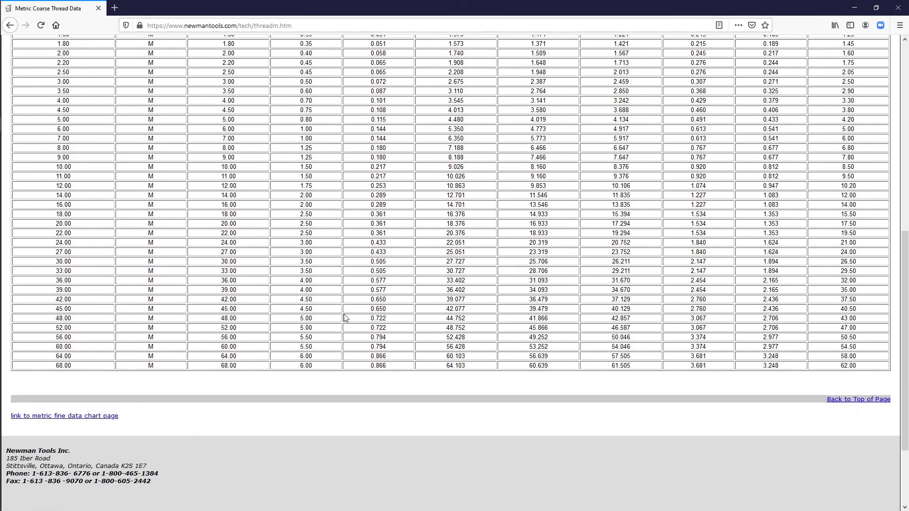
pyautogui.scroll(7, 319, 295)
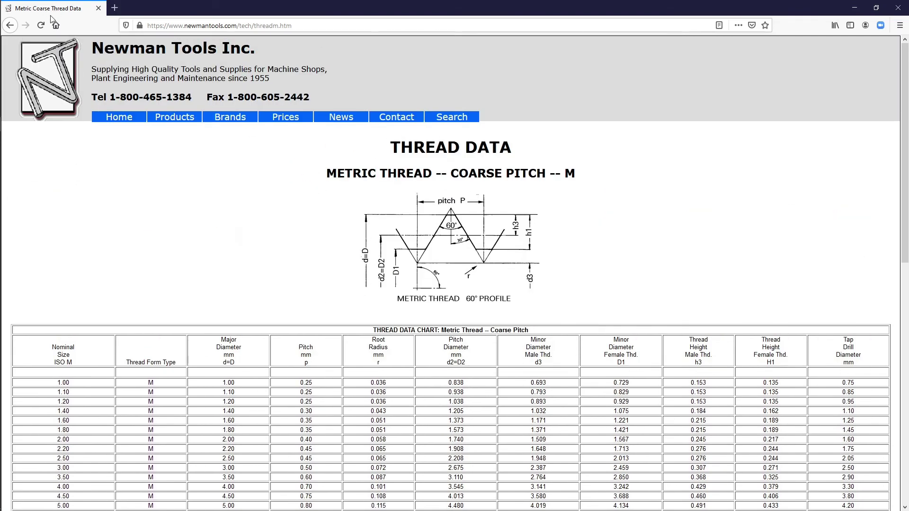
pyautogui.hotkey('alt', 'Tab')
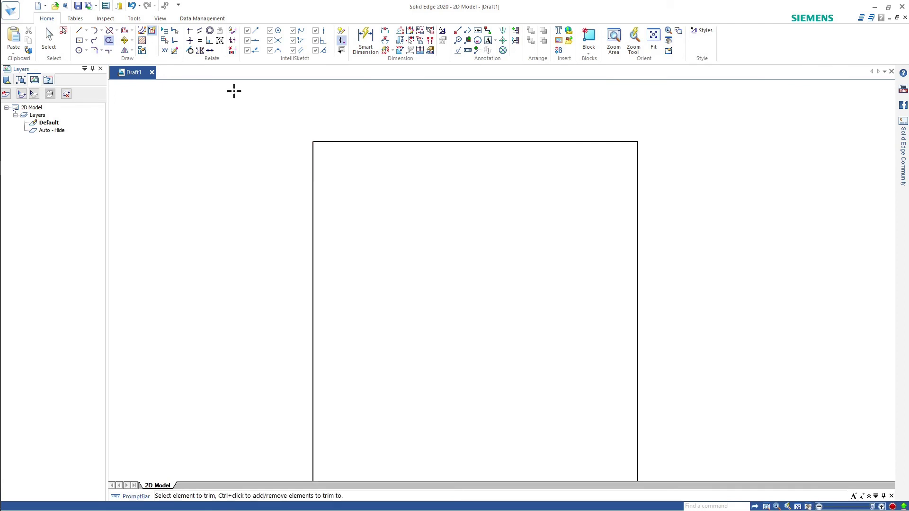
# Offset the rectangle's left edge by 2 mm, then undo the unwanted extra offset lines.
pyautogui.click(124, 29)
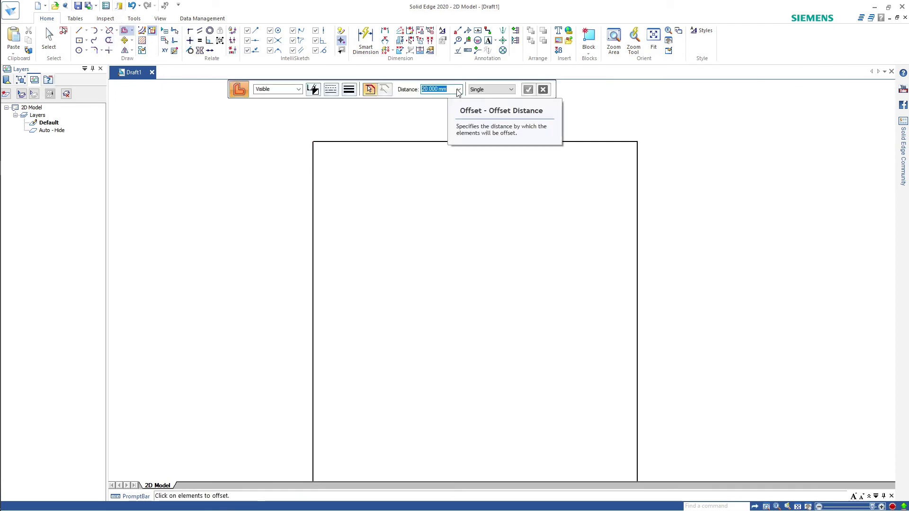
pyautogui.click(315, 210)
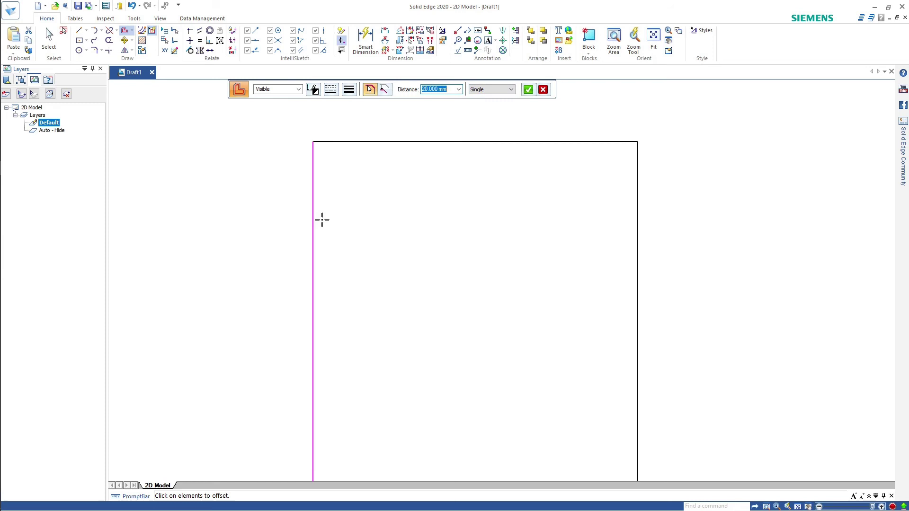
pyautogui.write('2')
pyautogui.press('Return')
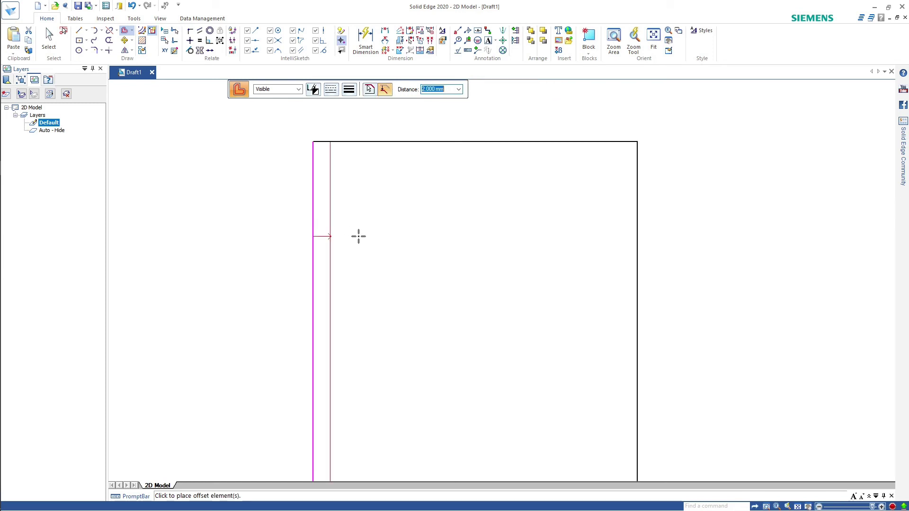
pyautogui.click(636, 257)
pyautogui.click(626, 258)
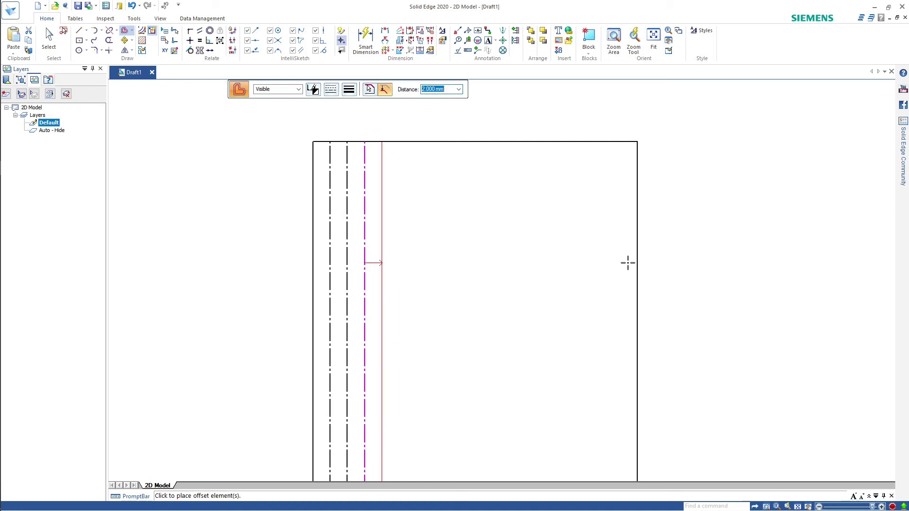
pyautogui.press('Escape')
pyautogui.hotkey('ctrl', 'z')
# Delete a surplus offset line and change the remaining one from dash-dot to continuous.
pyautogui.click(347, 152)
pyautogui.press('Delete')
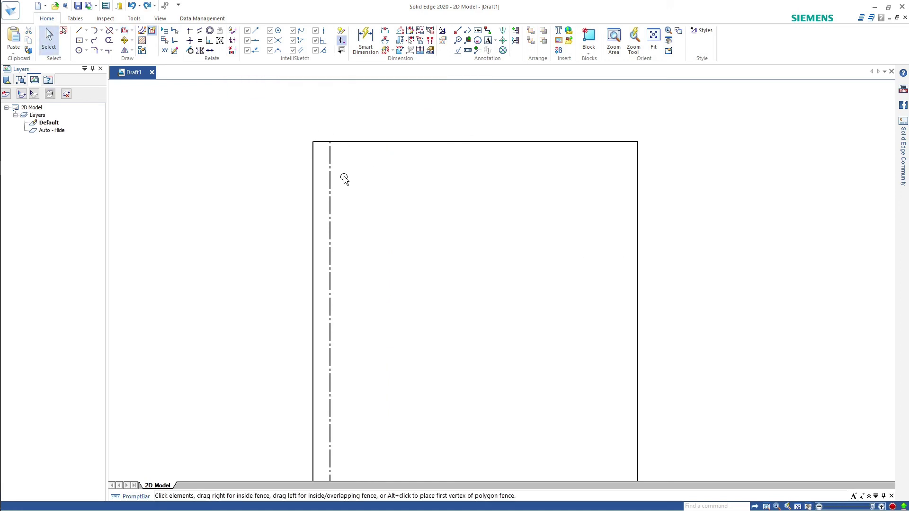
pyautogui.click(329, 182)
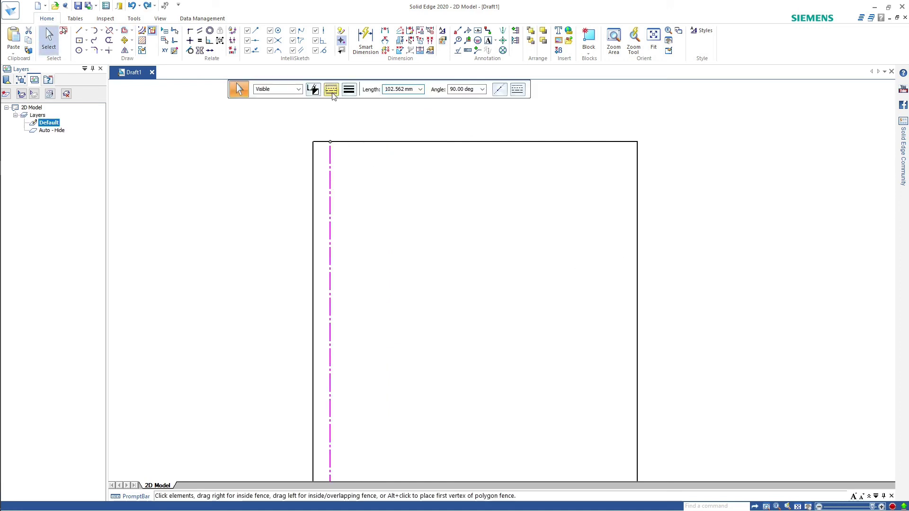
pyautogui.click(332, 90)
pyautogui.click(348, 109)
pyautogui.click(332, 90)
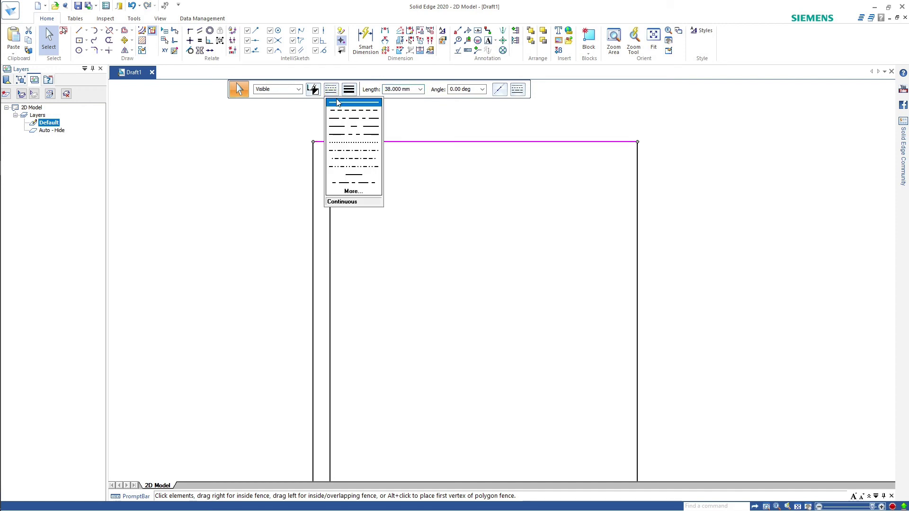
pyautogui.click(337, 102)
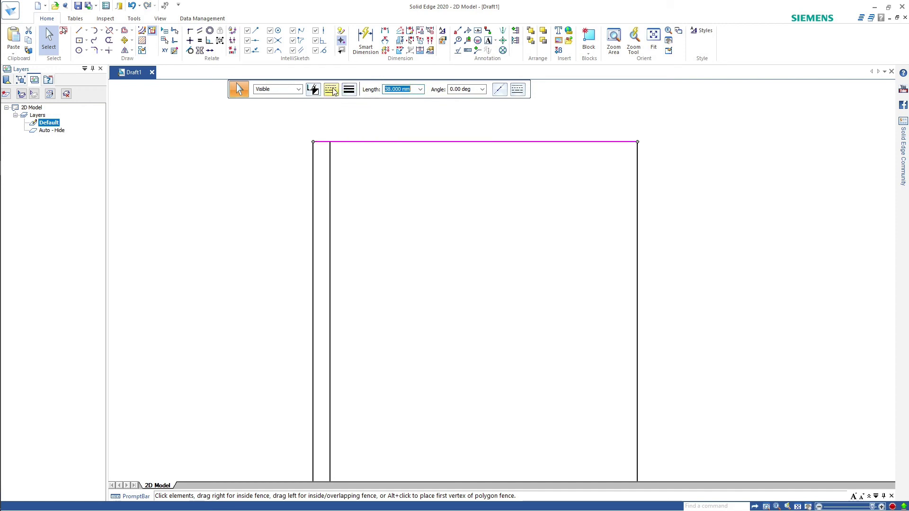
# Offset the shank's top and right edges 2 mm inward, then trim the inner left line below the thread.
pyautogui.click(124, 30)
pyautogui.click(330, 92)
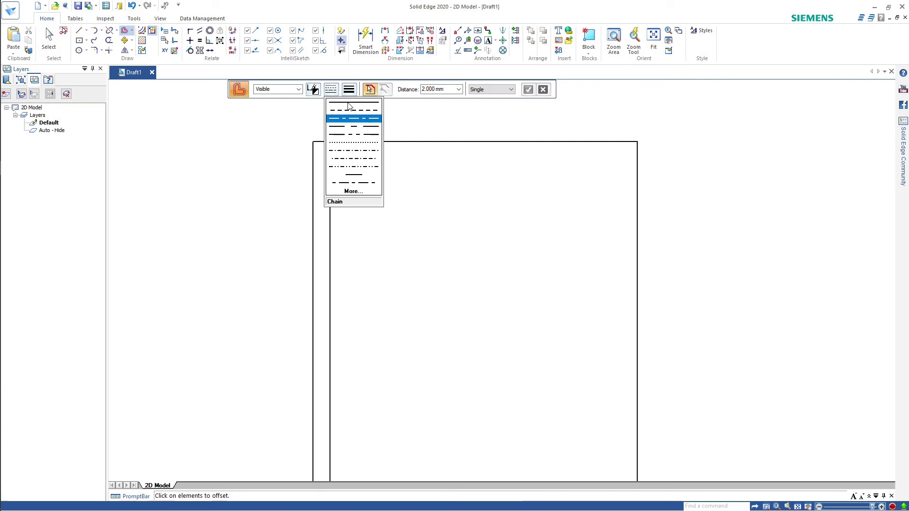
pyautogui.click(348, 104)
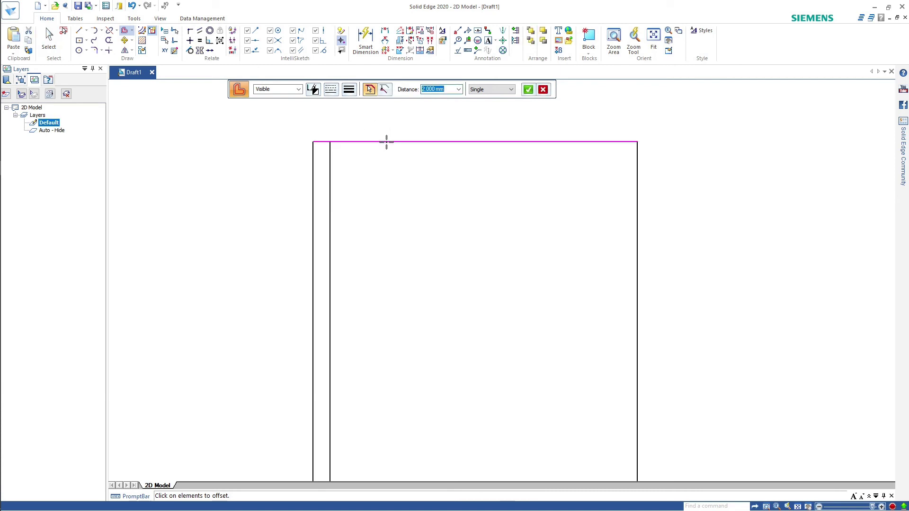
pyautogui.click(387, 141)
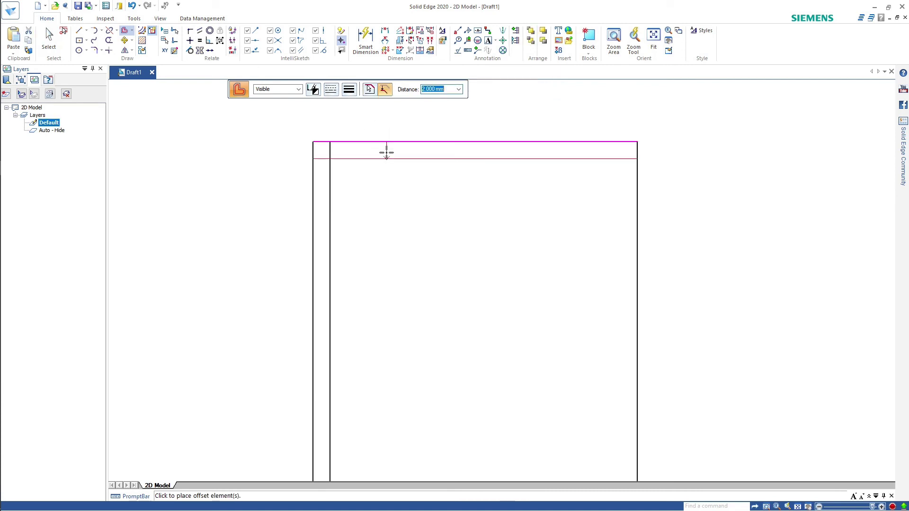
pyautogui.rightClick(637, 219)
pyautogui.click(636, 219)
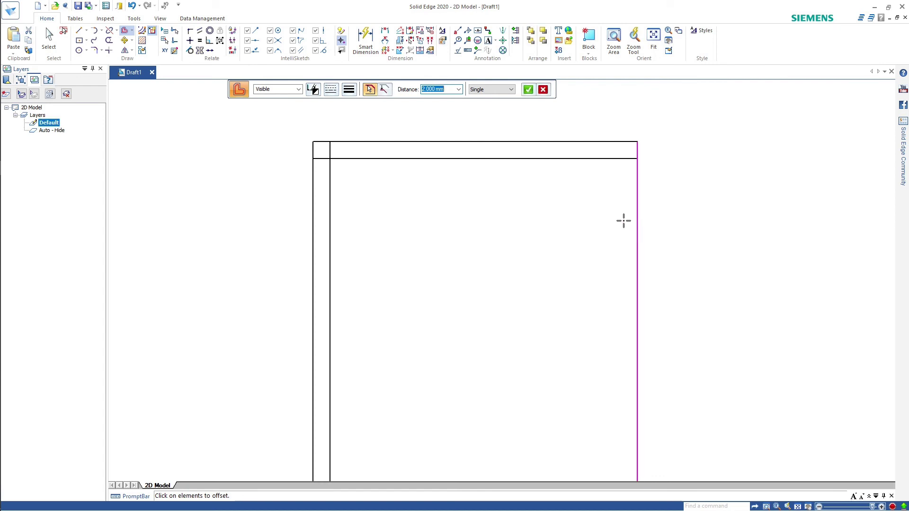
pyautogui.rightClick(620, 221)
pyautogui.click(591, 223)
pyautogui.scroll(-5, 495, 430)
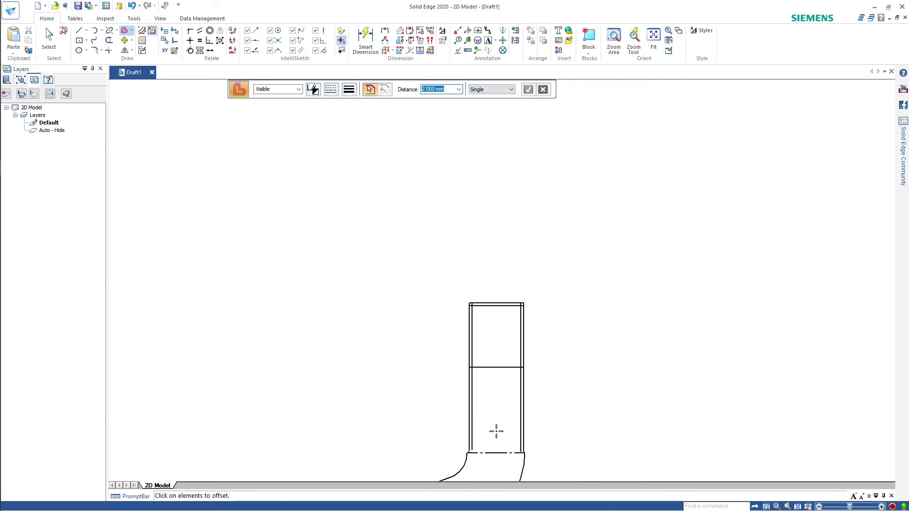
pyautogui.scroll(2, 495, 430)
pyautogui.click(109, 40)
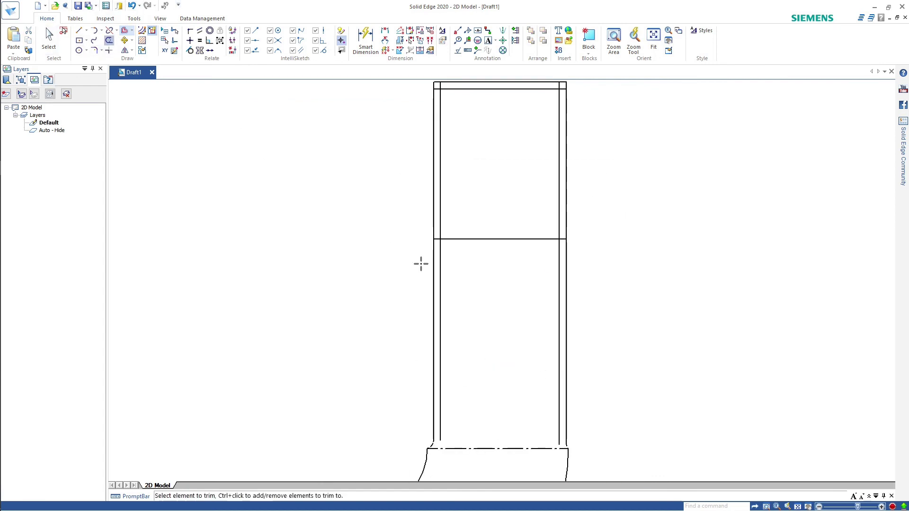
pyautogui.click(439, 300)
# Trim the inner right line, draw 45° chamfers at both top corners, and trim the leftovers.
pyautogui.click(559, 301)
pyautogui.scroll(3, 554, 229)
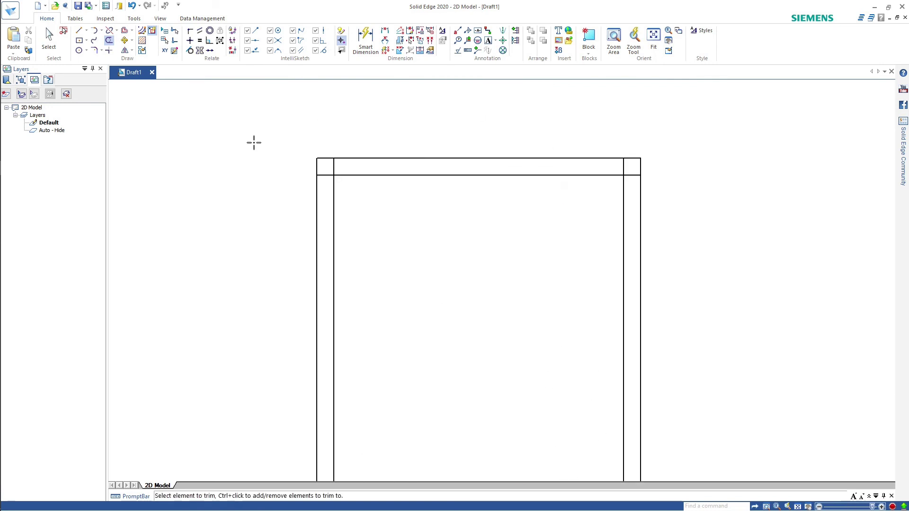
pyautogui.click(79, 30)
pyautogui.click(333, 158)
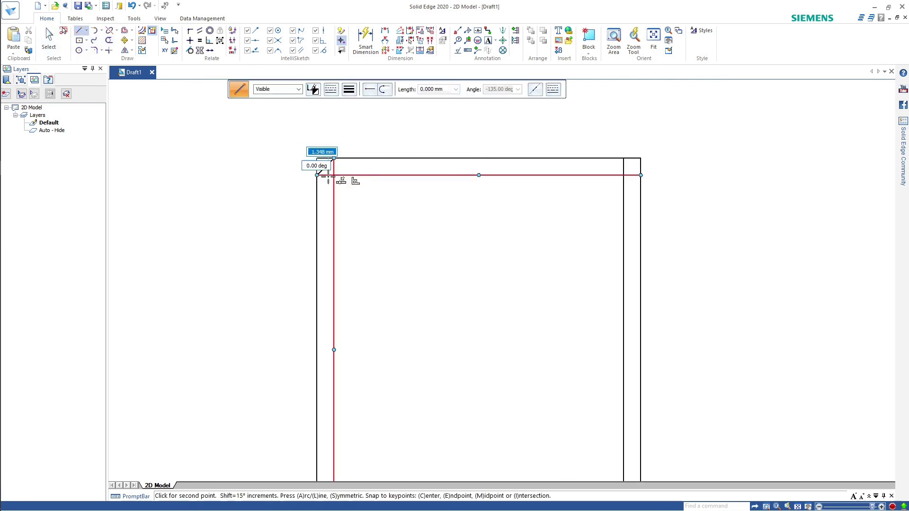
pyautogui.click(317, 175)
pyautogui.click(623, 157)
pyautogui.click(640, 176)
pyautogui.press('Return')
pyautogui.click(632, 158)
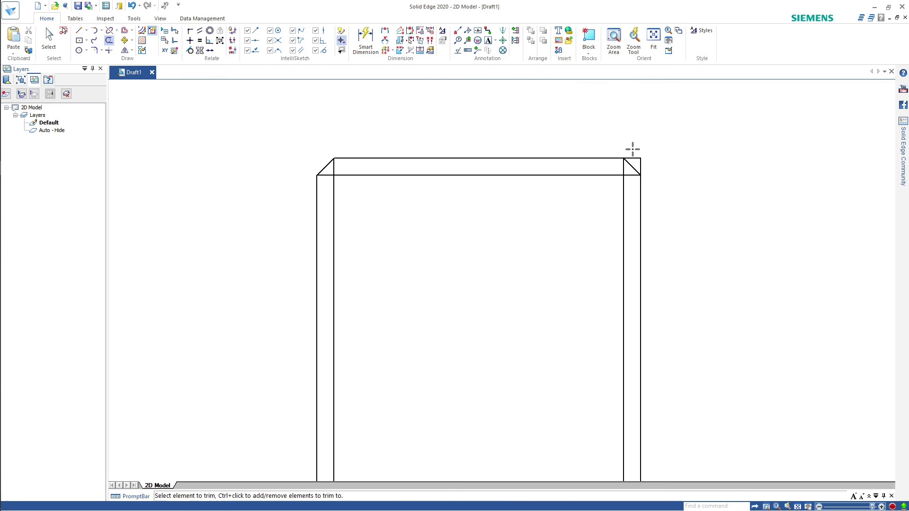
pyautogui.click(640, 167)
# Draw a run-out line at -120° from the thread's bottom-left corner.
pyautogui.scroll(-2, 335, 286)
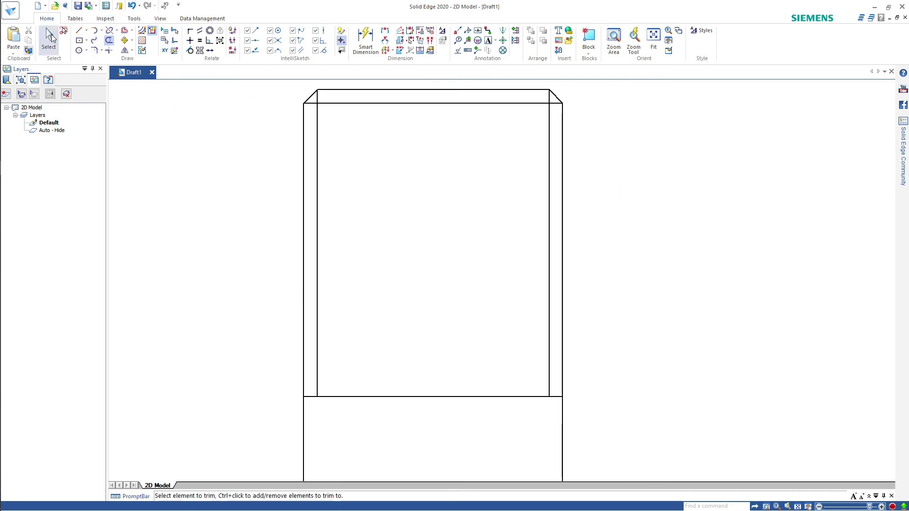
pyautogui.click(78, 30)
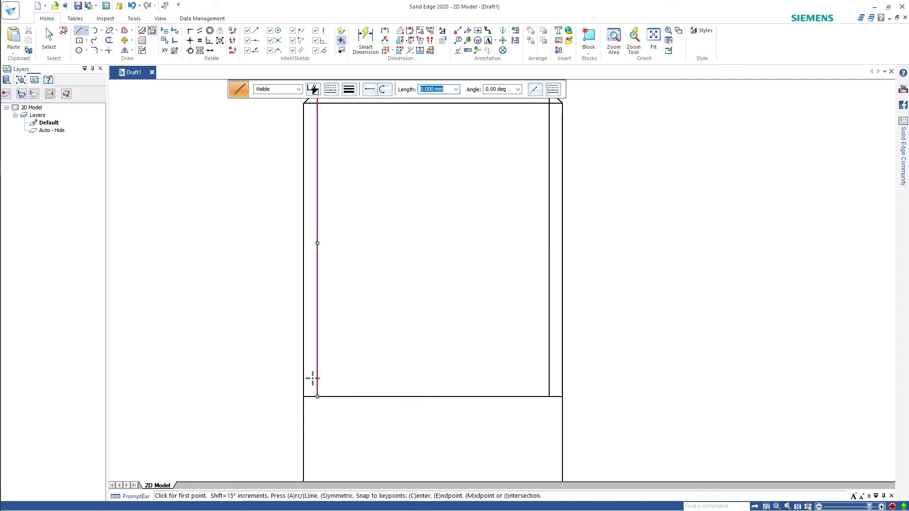
pyautogui.click(317, 397)
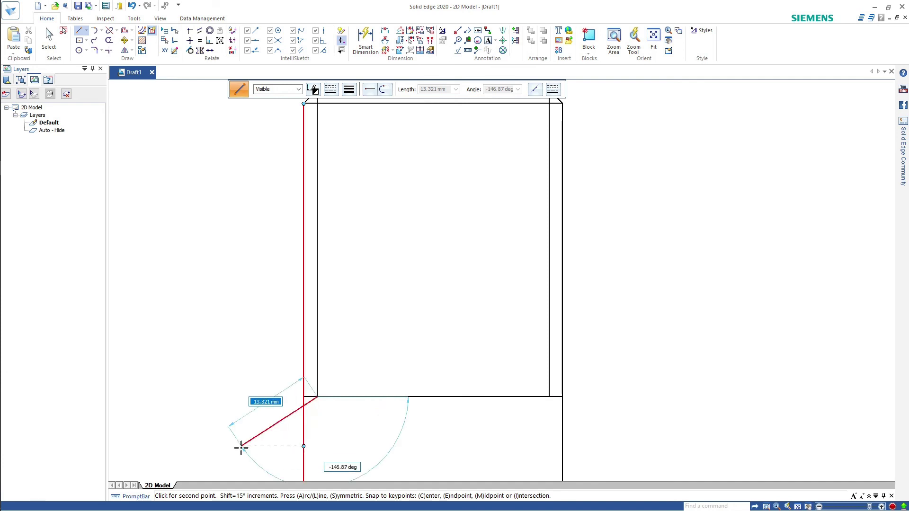
pyautogui.press('Tab')
pyautogui.write('-')
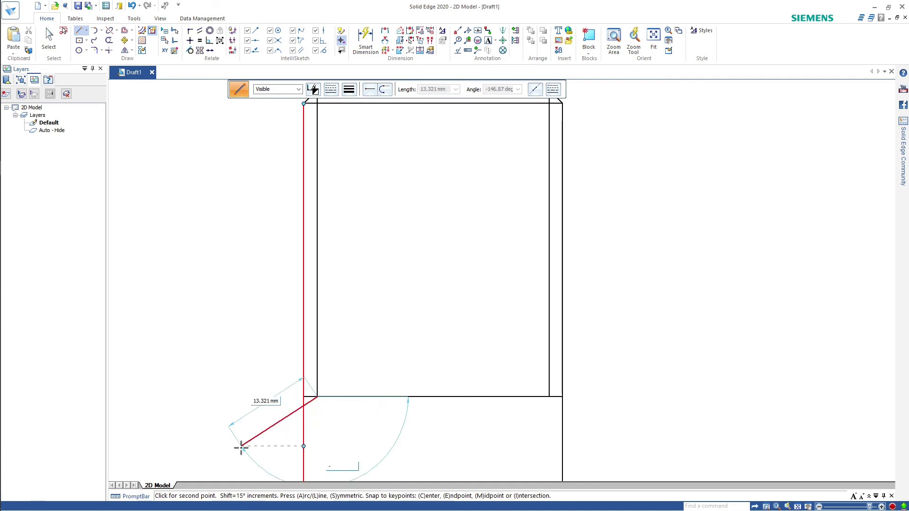
pyautogui.write('120')
pyautogui.press('Return')
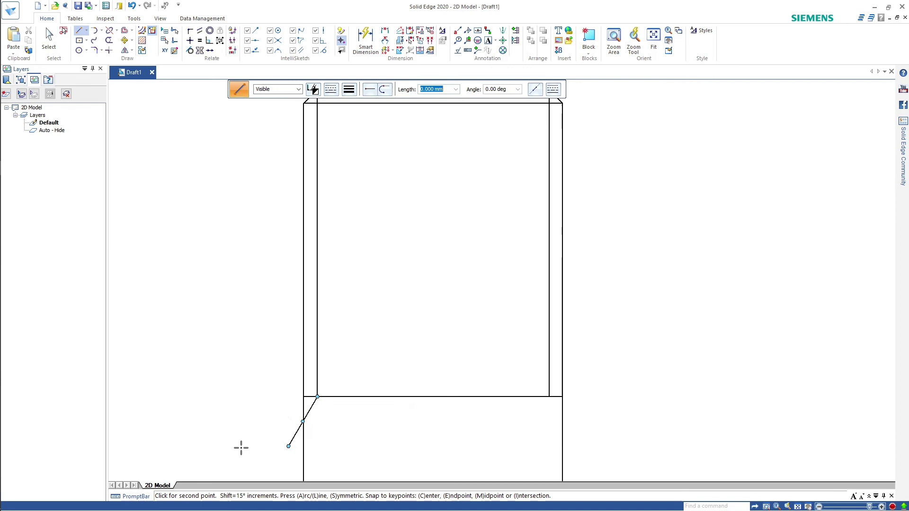
pyautogui.rightClick(623, 385)
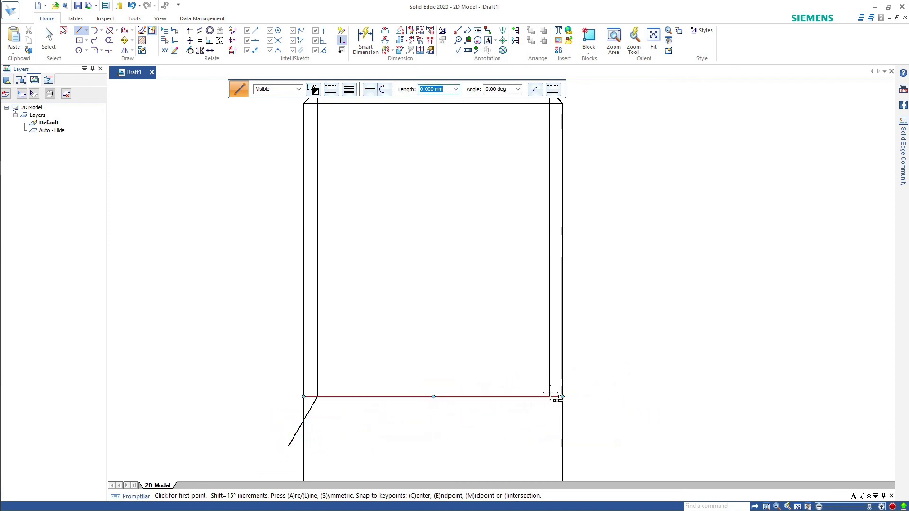
# Draw a run-out line at -60° from the thread's bottom-right corner.
pyautogui.click(548, 397)
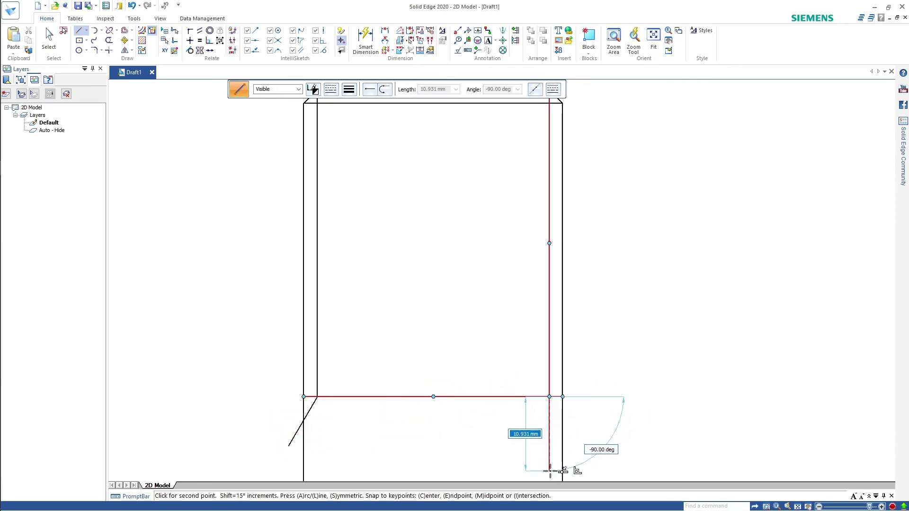
pyautogui.press('Tab')
pyautogui.write('-6')
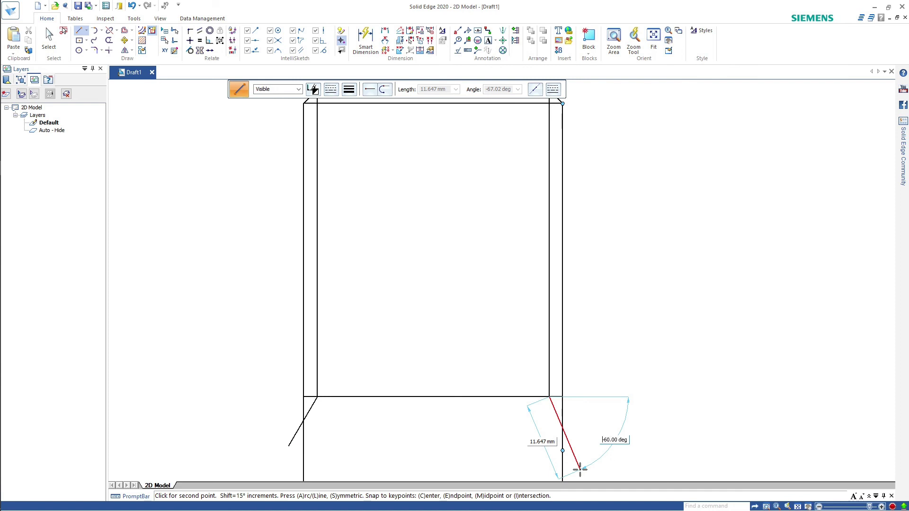
pyautogui.press('Tab')
pyautogui.press('Return')
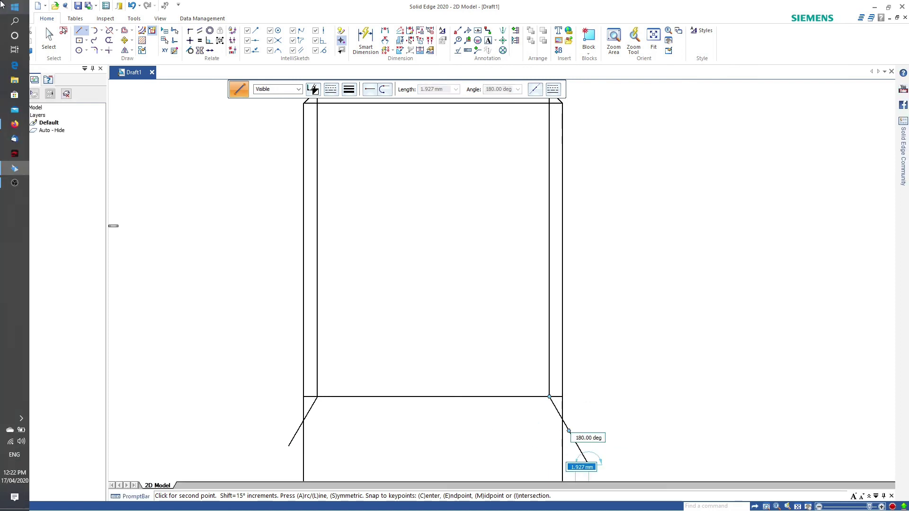
# Trim the outer tails of both run-out lines back to the shank's side edges.
pyautogui.click(49, 38)
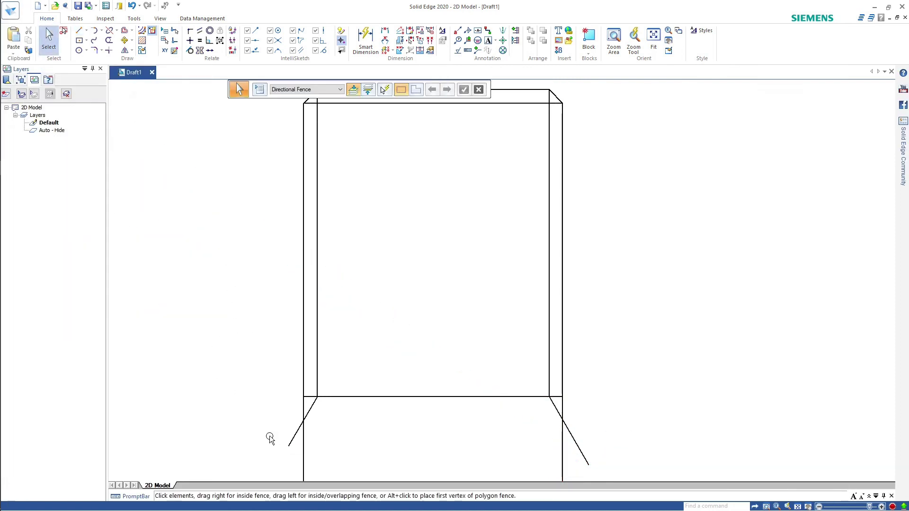
pyautogui.click(109, 40)
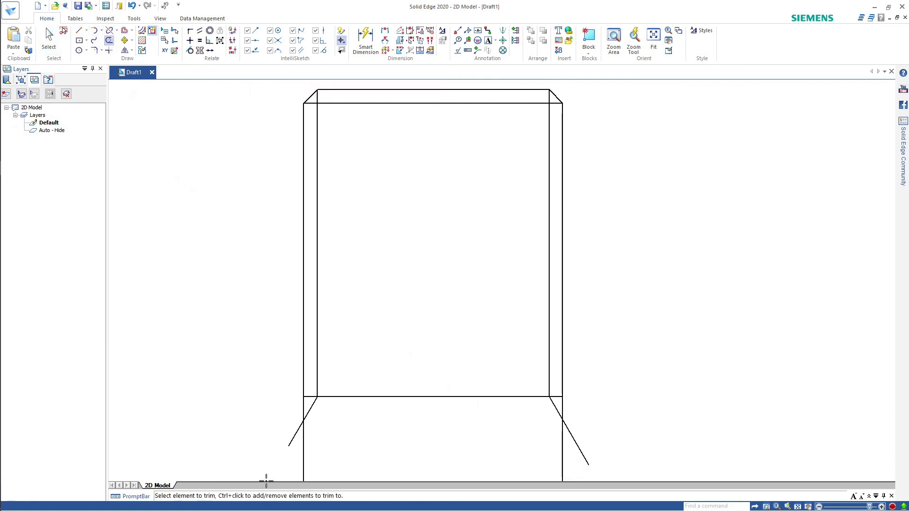
pyautogui.click(293, 435)
pyautogui.click(589, 458)
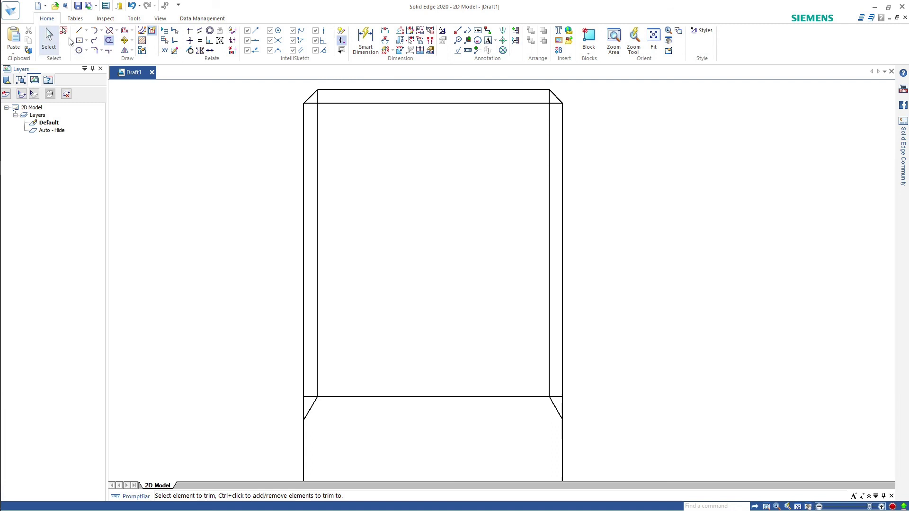
# Select all thread and chamfer lines and set their line width to about 0.25 mm.
pyautogui.click(49, 39)
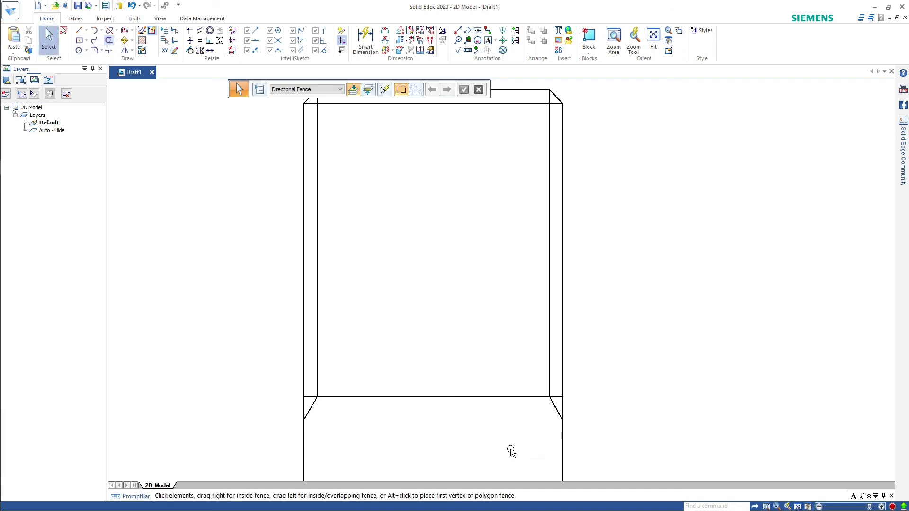
pyautogui.moveTo(550, 421); pyautogui.dragTo(323, 131)
pyautogui.scroll(2, 355, 158)
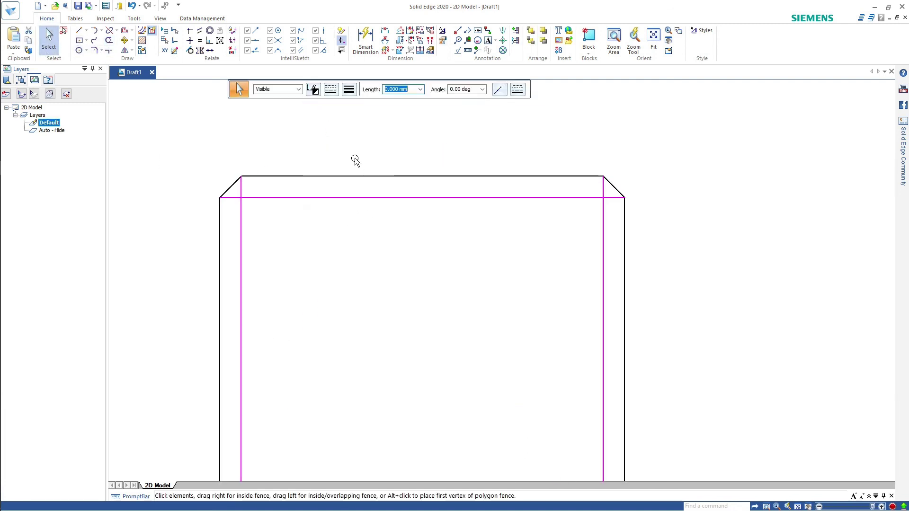
pyautogui.scroll(-3, 363, 163)
pyautogui.scroll(1, 363, 163)
pyautogui.scroll(-3, 362, 164)
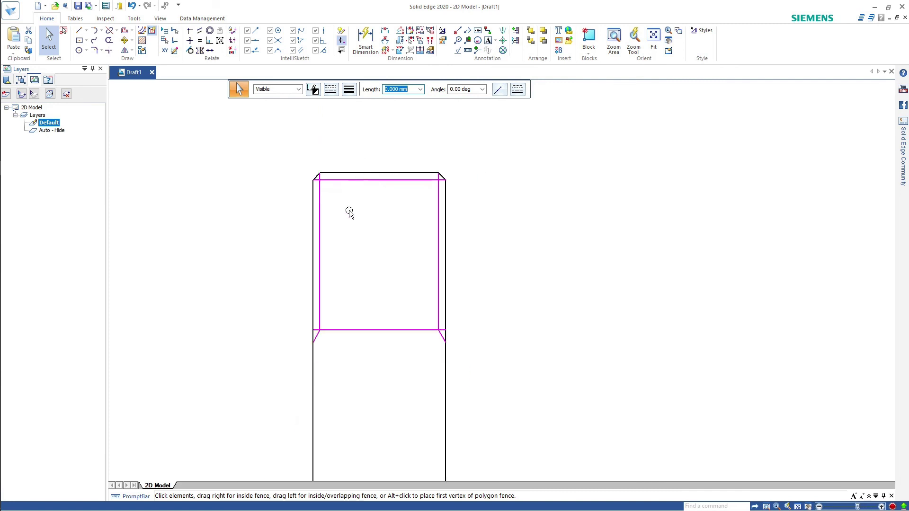
pyautogui.scroll(2, 348, 220)
pyautogui.scroll(1, 360, 210)
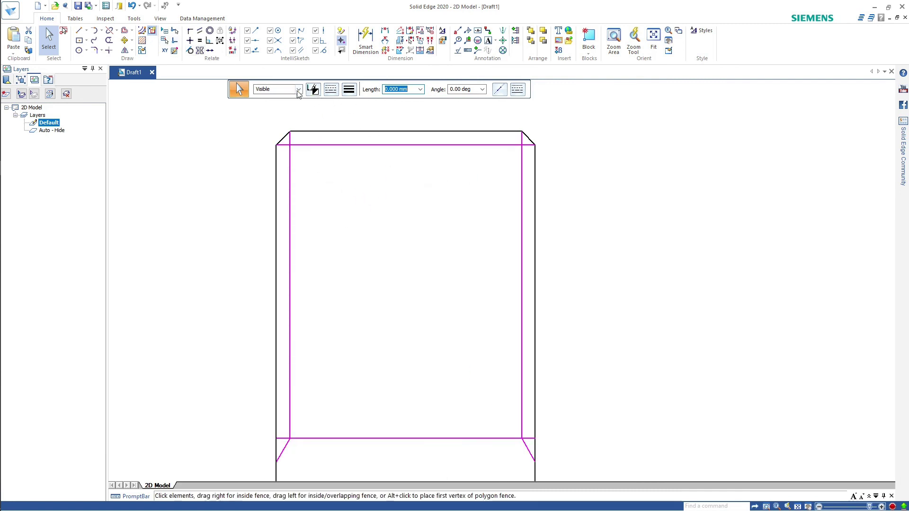
pyautogui.click(348, 89)
pyautogui.click(355, 114)
pyautogui.click(615, 194)
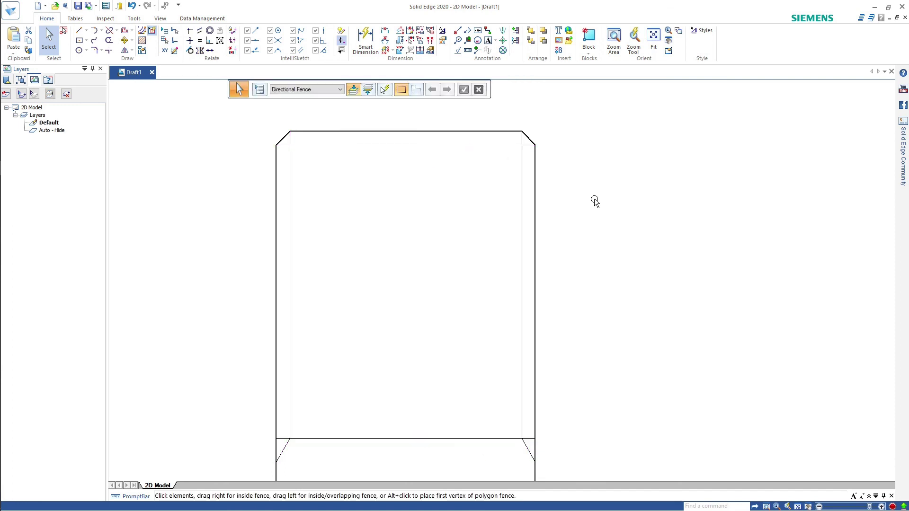
pyautogui.scroll(-3, 556, 227)
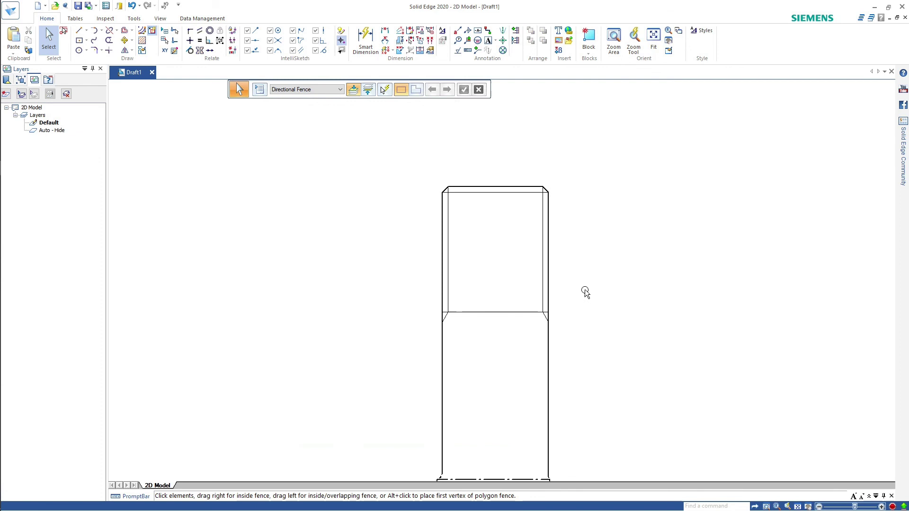
pyautogui.scroll(-3, 603, 324)
pyautogui.scroll(1, 622, 396)
pyautogui.scroll(3, 622, 397)
pyautogui.scroll(-3, 618, 290)
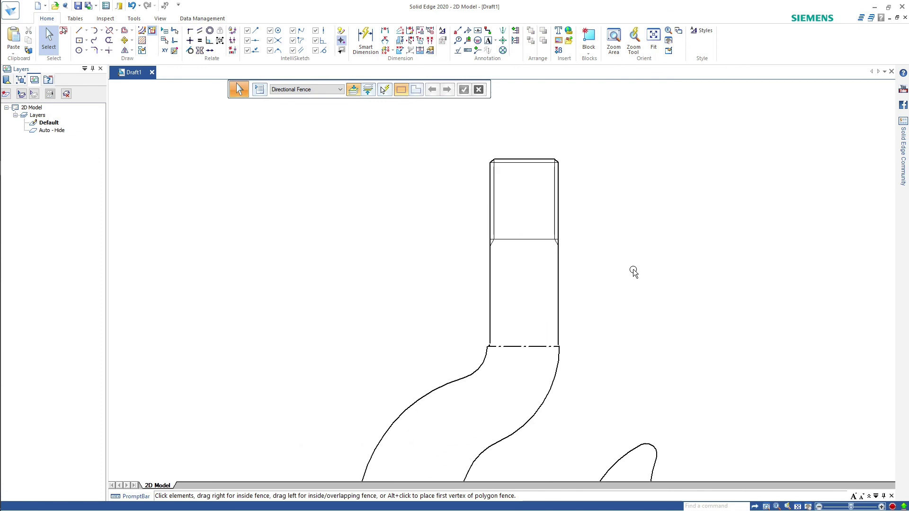
pyautogui.scroll(2, 626, 227)
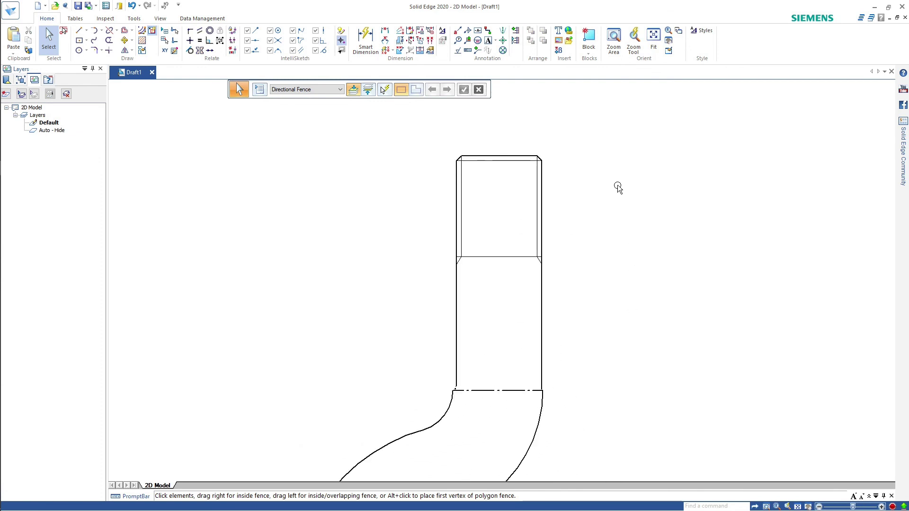
pyautogui.scroll(-1, 594, 425)
pyautogui.scroll(-2, 653, 238)
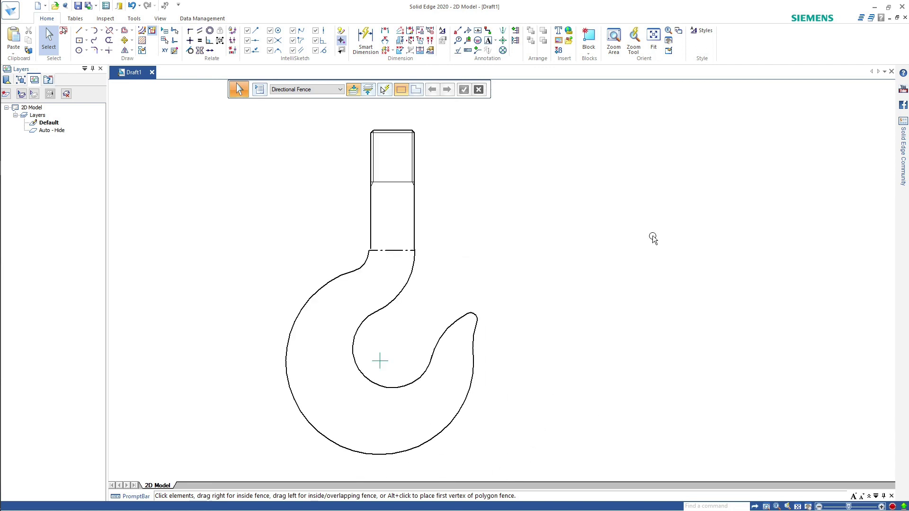